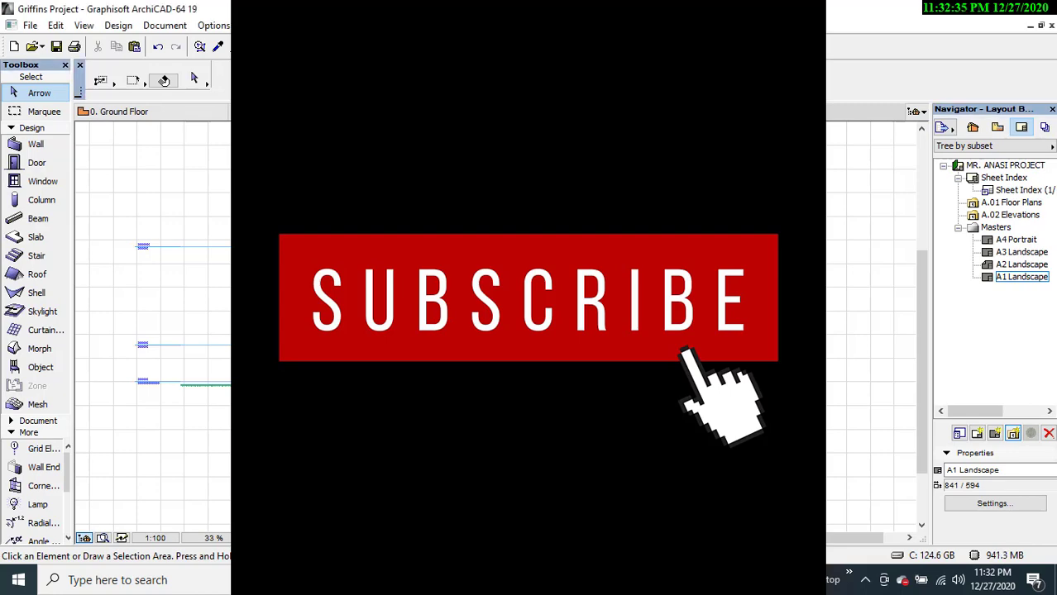
scroll(724, 441, down, 1)
scroll(723, 444, up, 1)
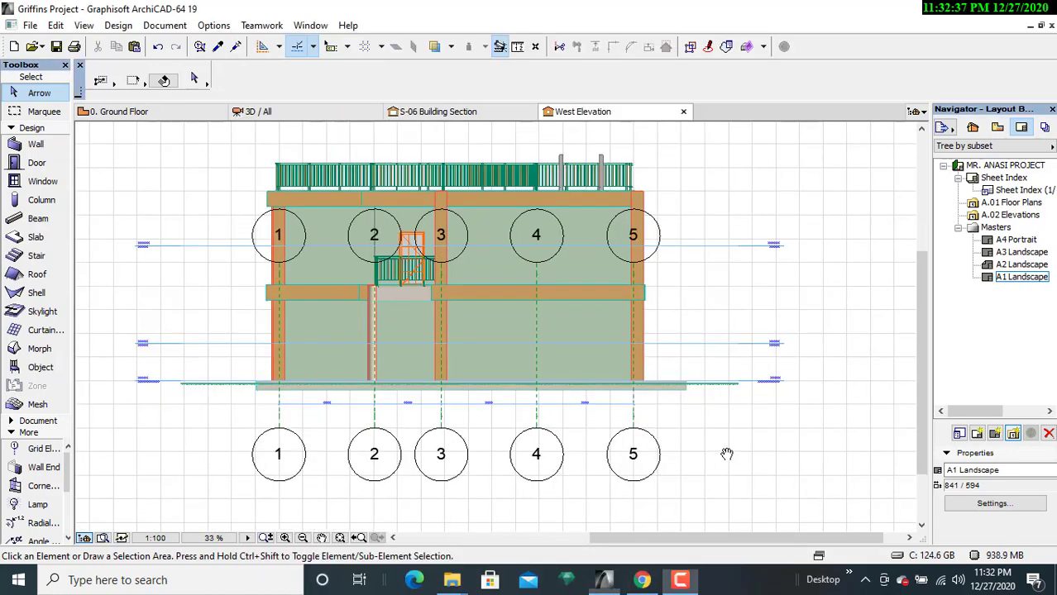
middle_drag(723, 444, 738, 472)
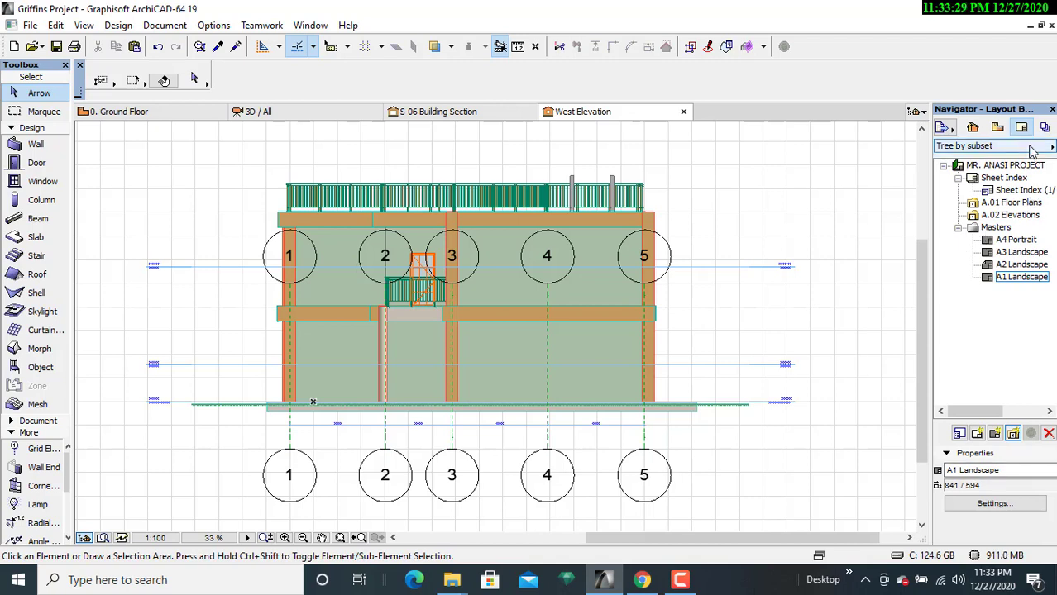
click(924, 114)
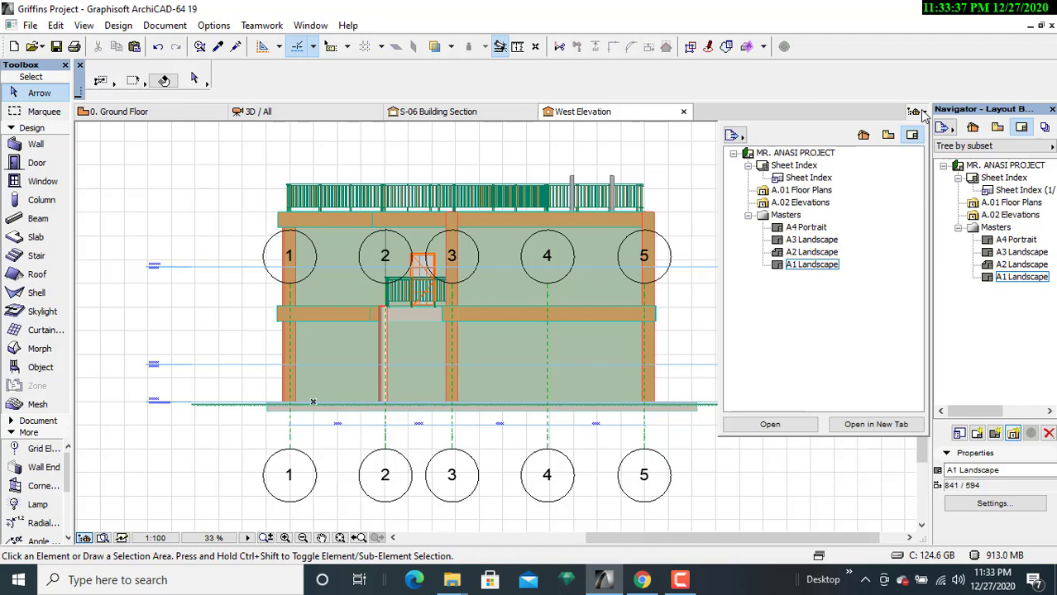
click(923, 114)
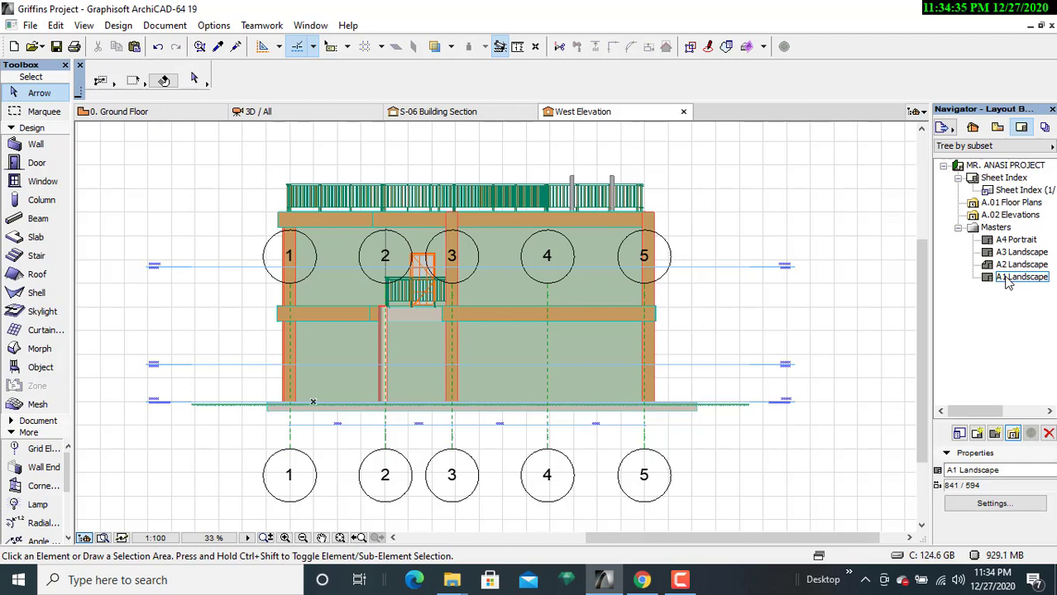
- Open the A1 Landscape master layout and examine its sheet border and title block
double_click(1014, 281)
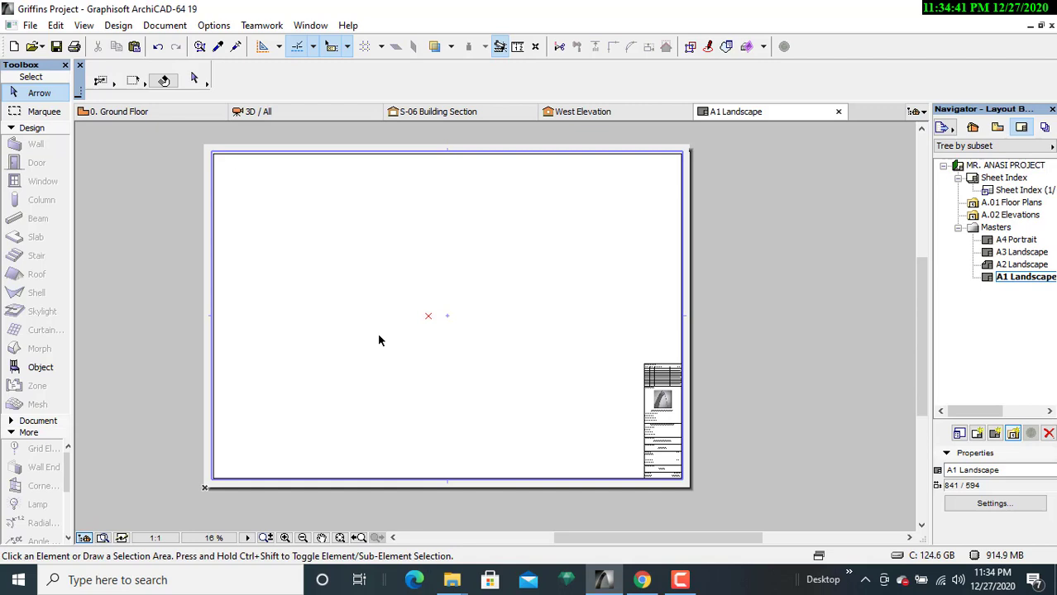
scroll(379, 338, up, 1)
scroll(379, 339, down, 1)
scroll(523, 318, up, 2)
middle_drag(535, 281, 473, 430)
scroll(472, 335, down, 2)
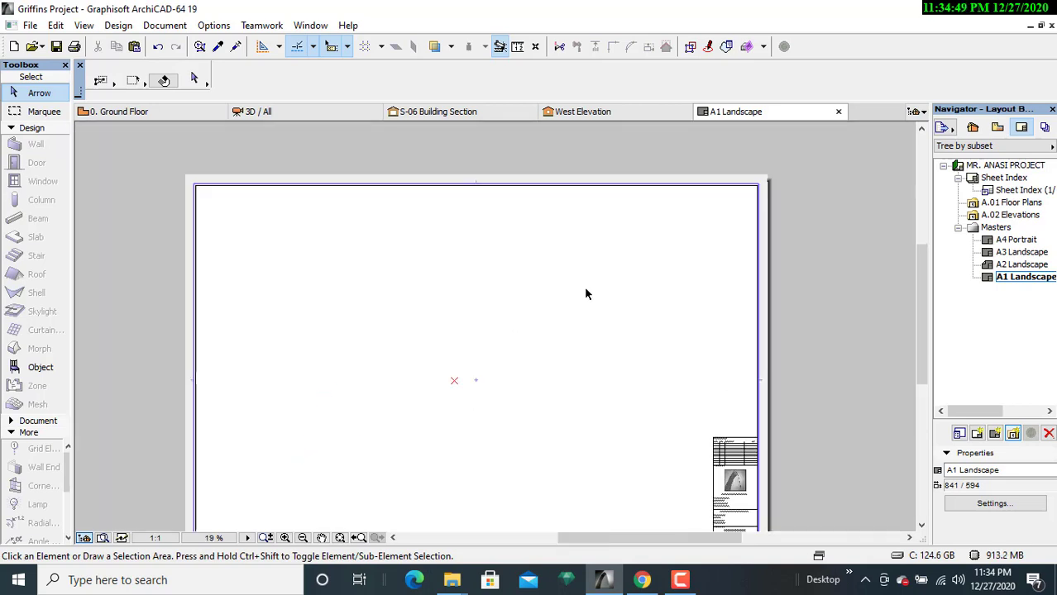
middle_drag(528, 312, 530, 257)
scroll(668, 406, up, 5)
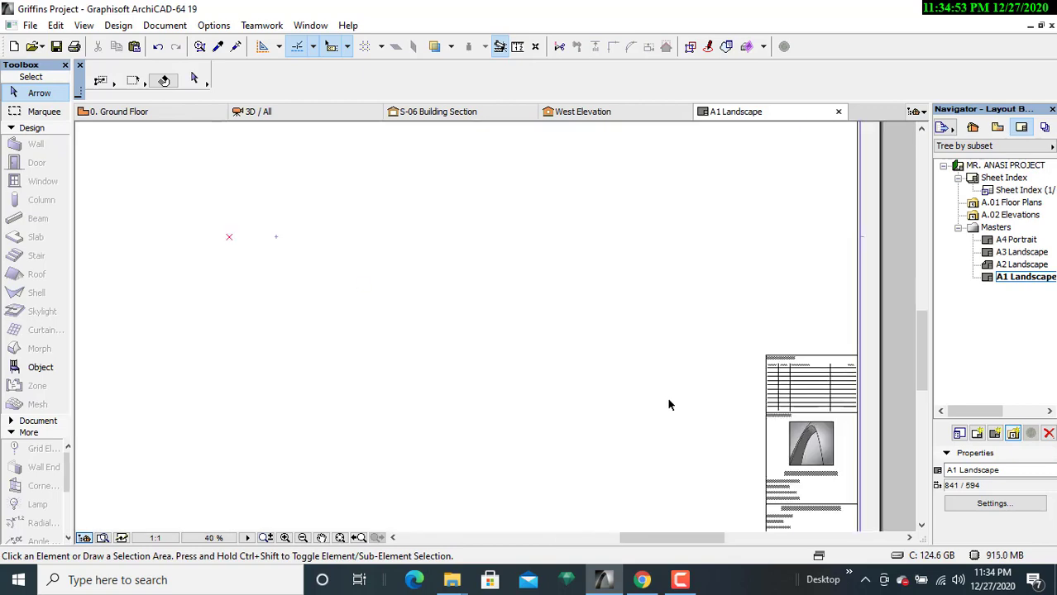
scroll(334, 302, down, 4)
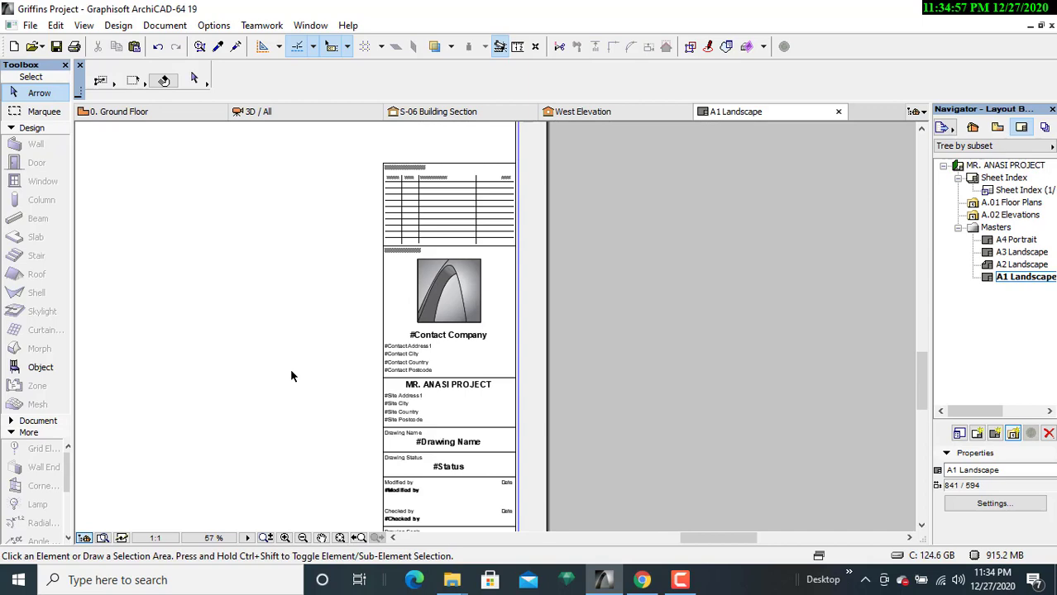
scroll(291, 376, up, 2)
middle_drag(354, 371, 277, 410)
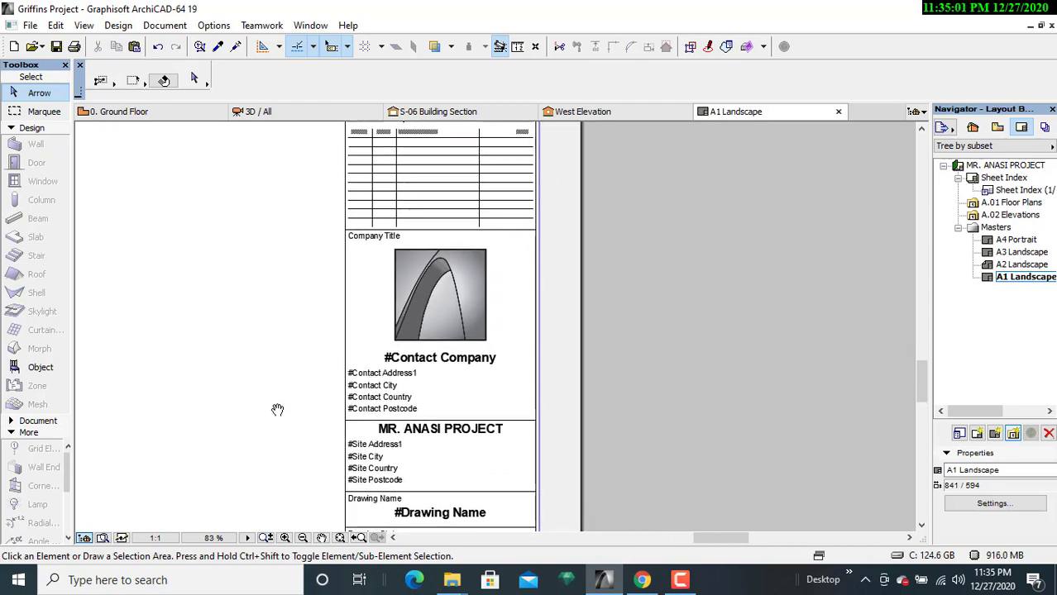
middle_drag(276, 409, 330, 270)
scroll(435, 314, down, 3)
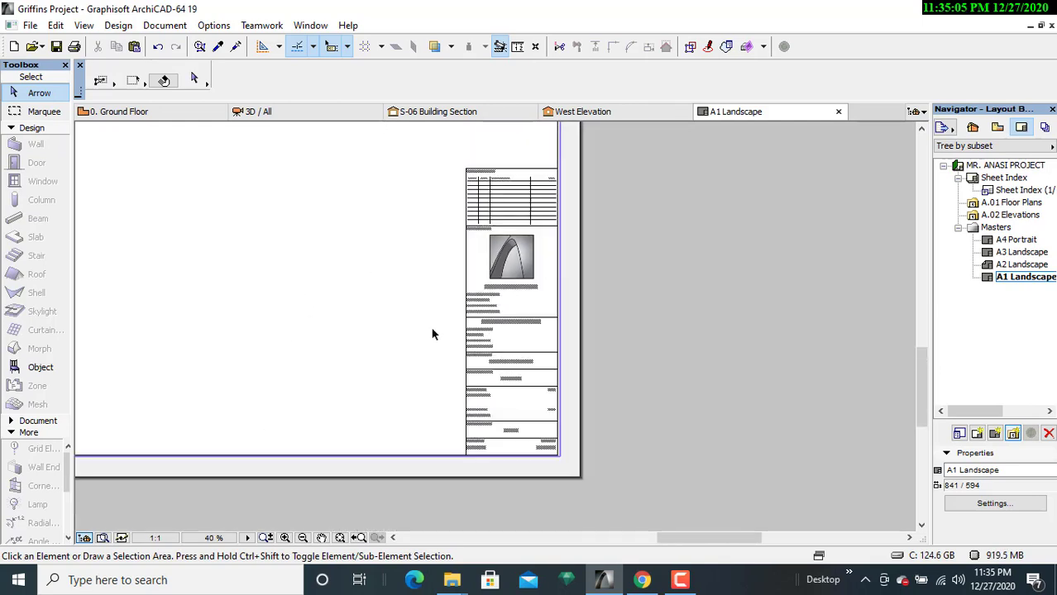
scroll(427, 333, up, 1)
middle_drag(402, 334, 698, 358)
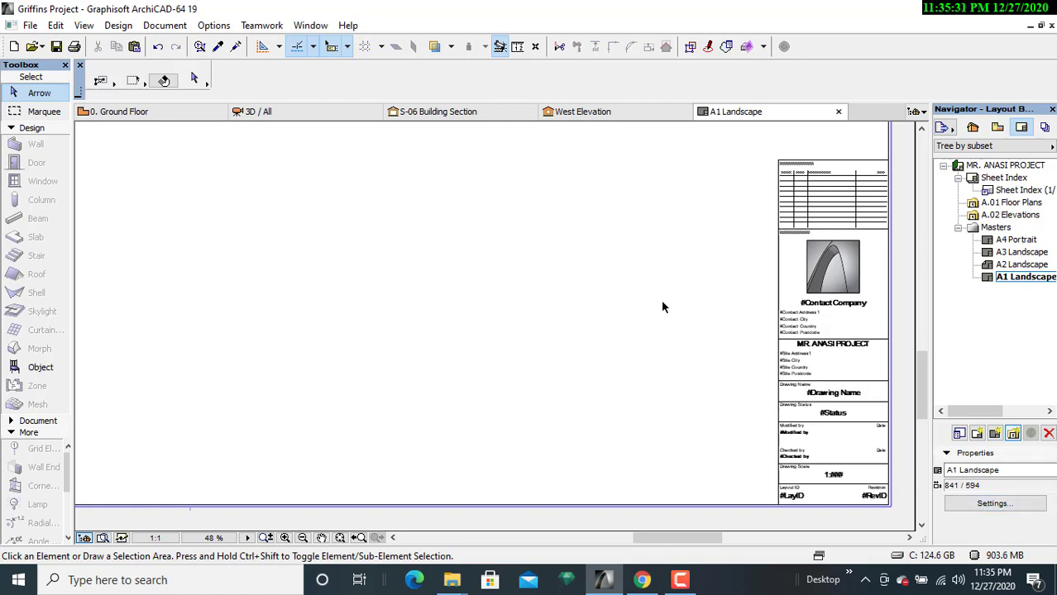
middle_drag(648, 347, 661, 296)
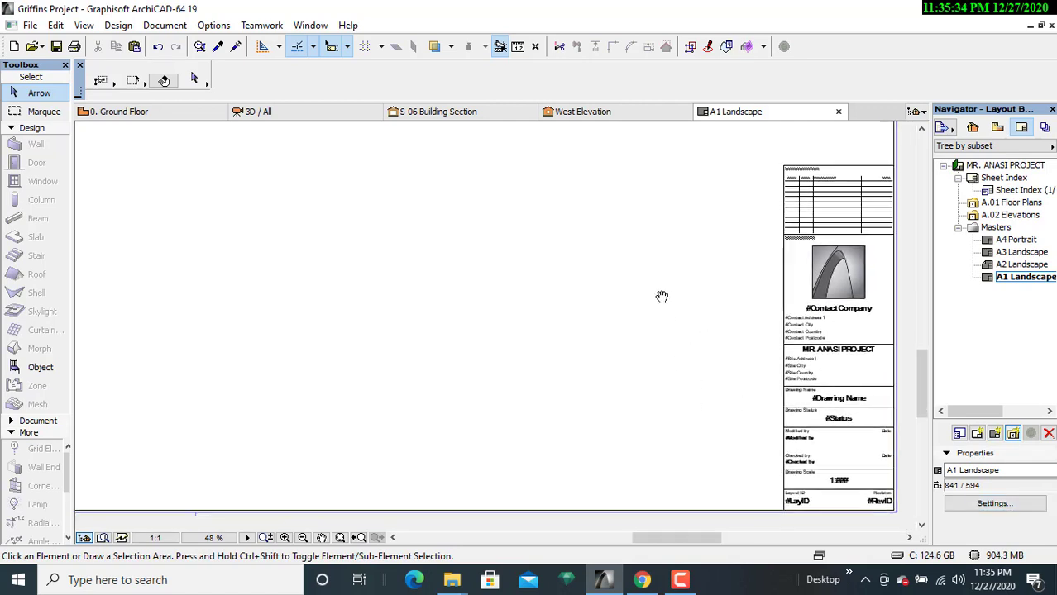
- Rename the A1 Landscape master layout to ARCHITECTURAL MASTER LAYOUT in its settings, keeping the A1 (ISO) - Metric size
click(993, 503)
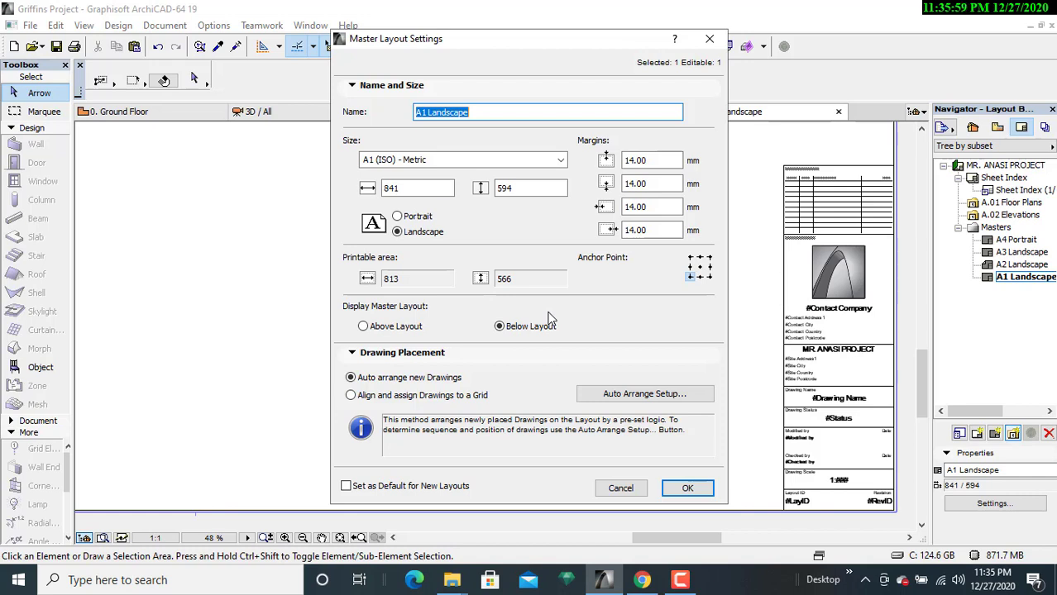
text(ARCHI)
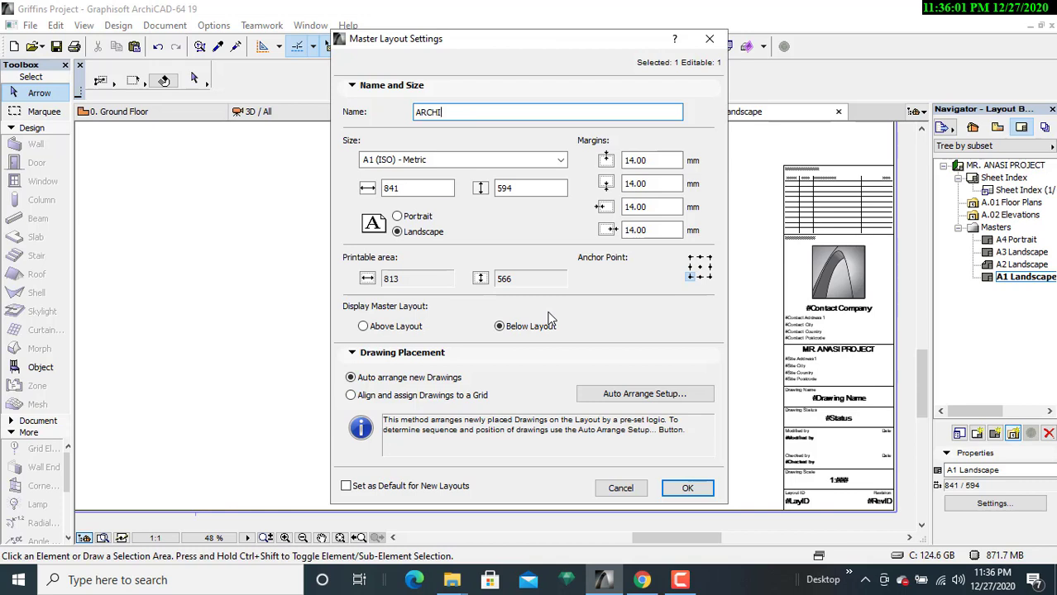
text(TECTURAL MASTER LAYOUT)
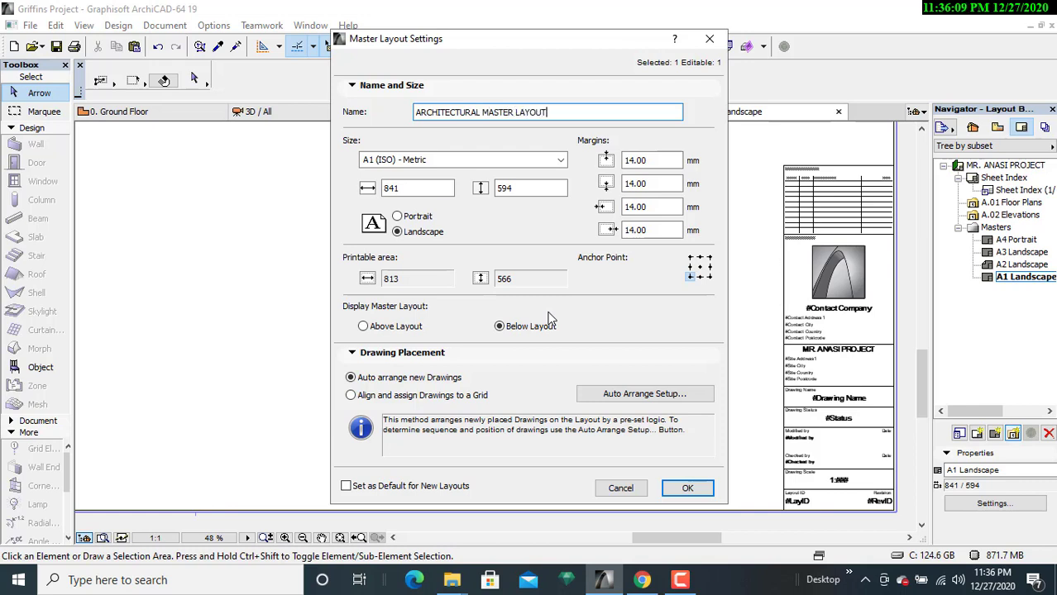
click(420, 162)
click(420, 162)
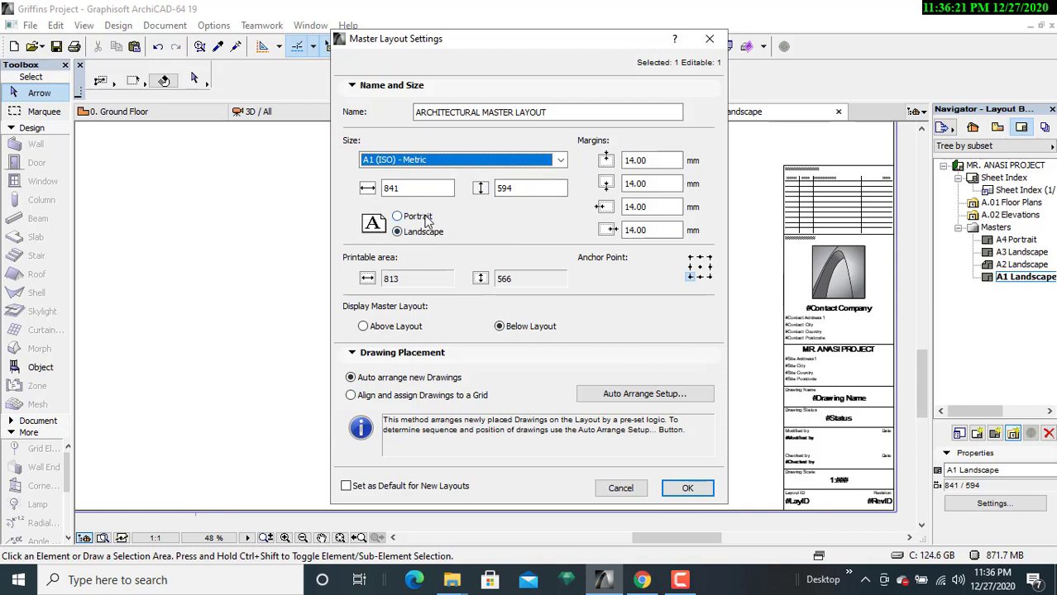
- Set the master layout's top margin to 8 mm
click(652, 162)
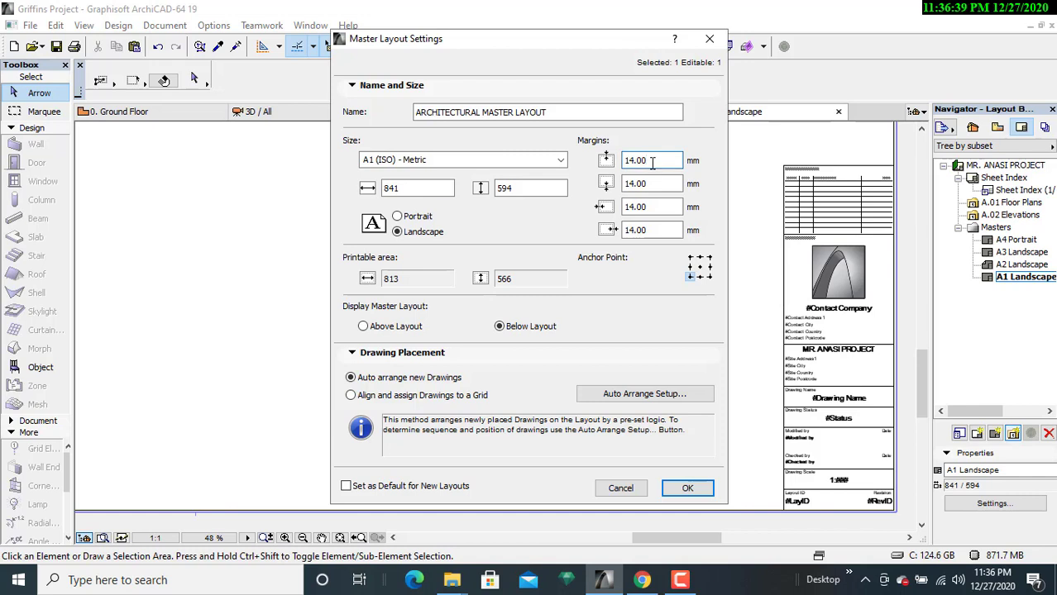
key(BackSpace)
key(BackSpace)
key(BackSpace)
key(BackSpace)
key(BackSpace)
text(8)
key(Tab)
- Set the master layout's bottom margin to 8.00 mm
click(661, 187)
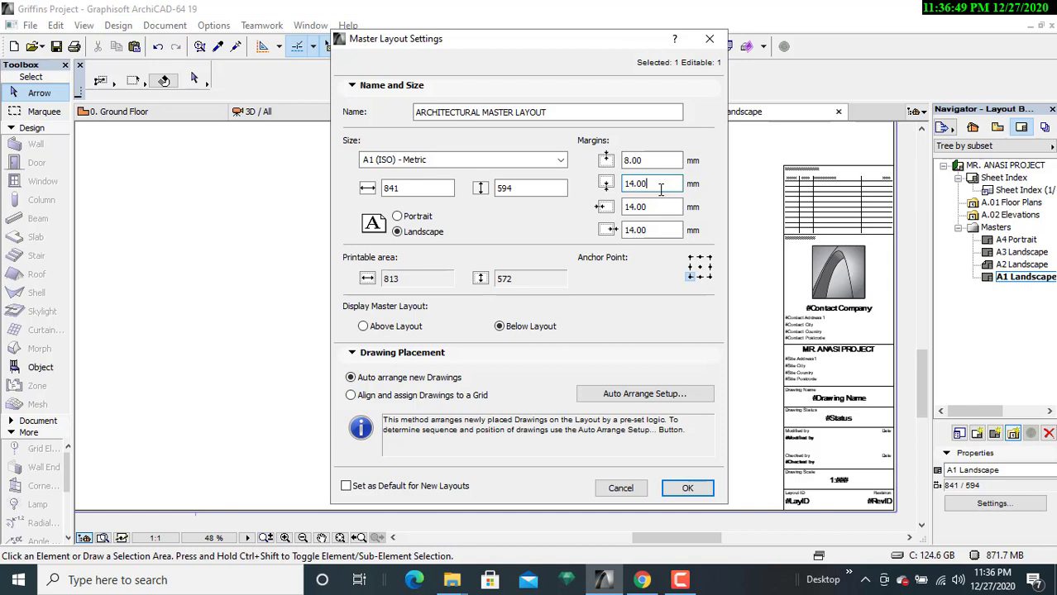
key(BackSpace)
key(BackSpace)
key(BackSpace)
key(BackSpace)
key(BackSpace)
text(8.00)
- Set the master layout's right margin to 8 mm and apply the settings
click(647, 232)
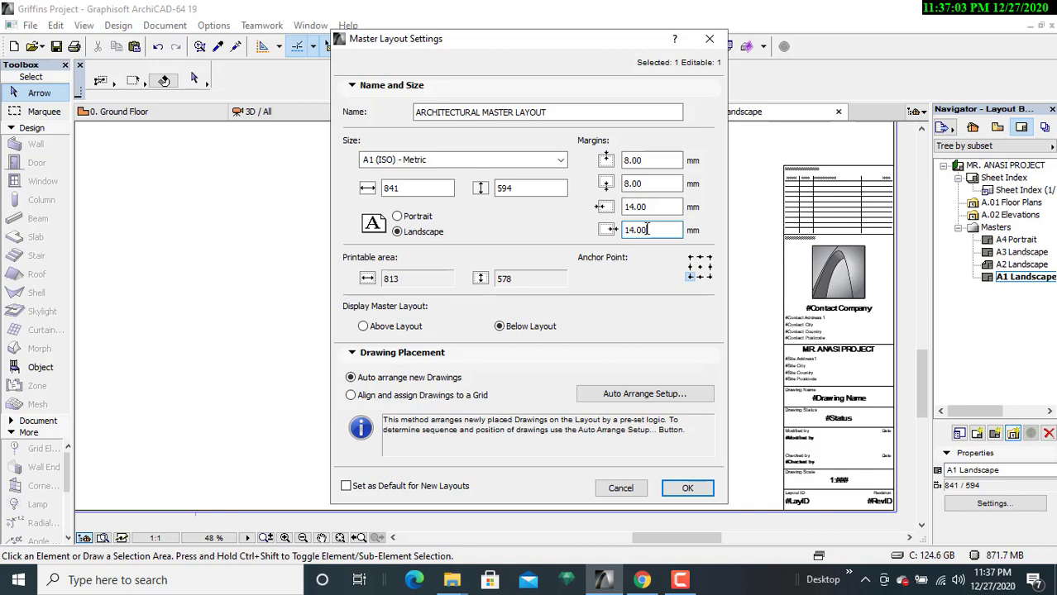
key(BackSpace)
key(BackSpace)
key(BackSpace)
key(BackSpace)
key(BackSpace)
text(8)
click(657, 207)
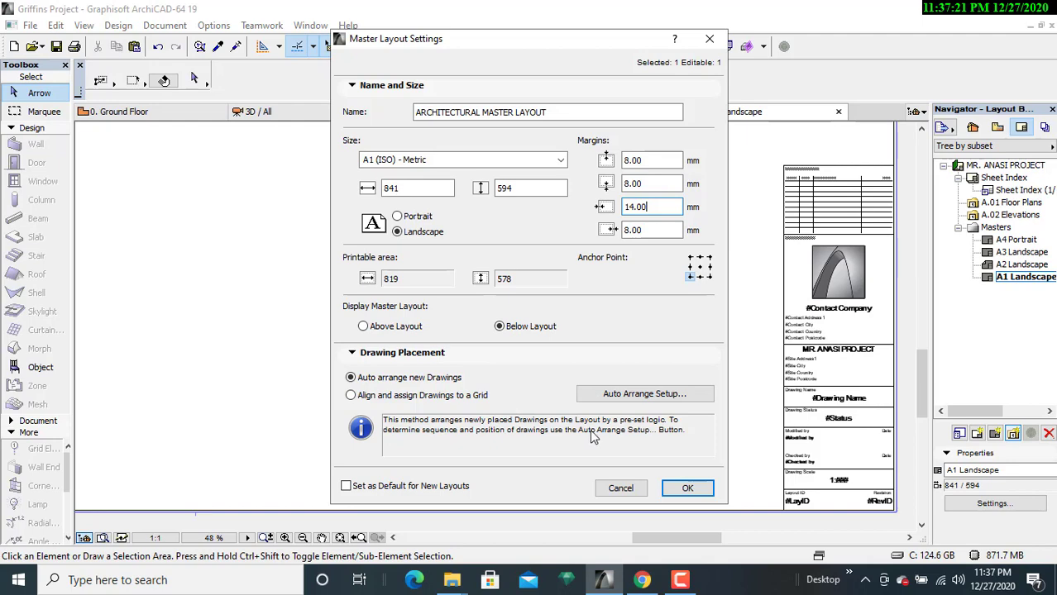
click(692, 491)
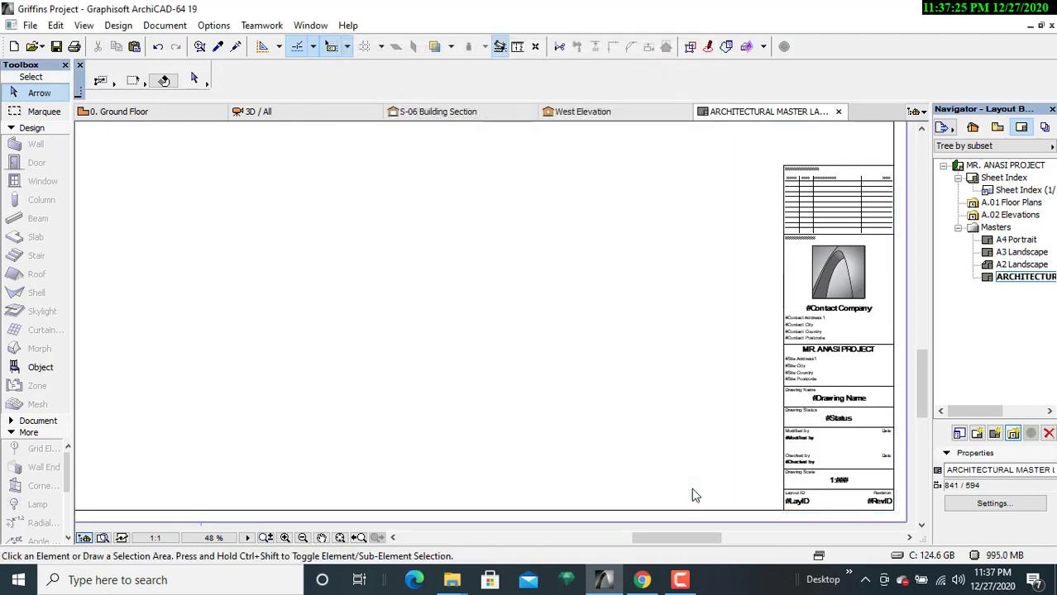
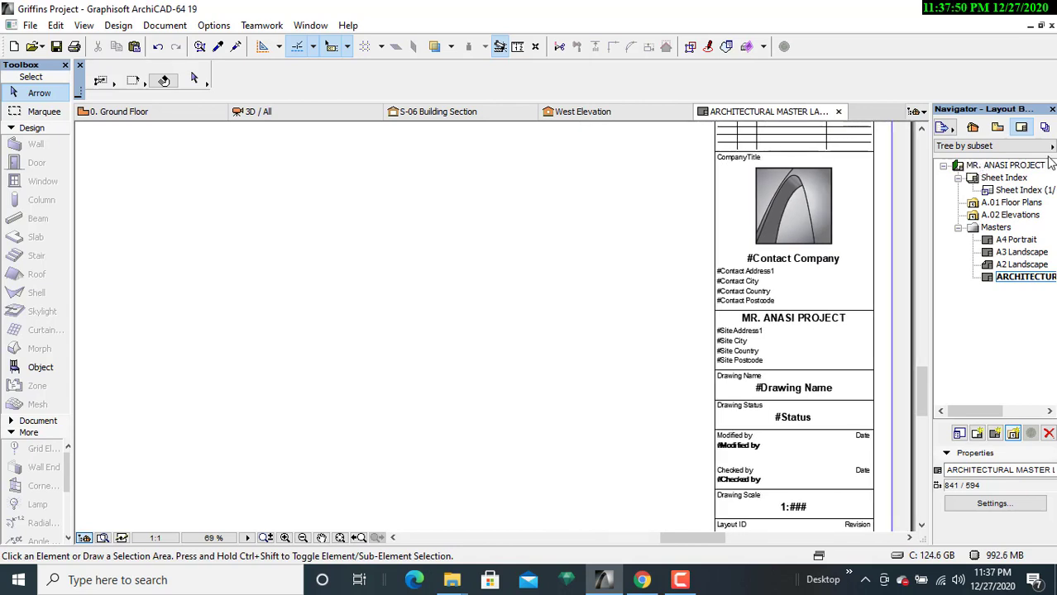
- Open the Project Info for the layout book's root project
double_click(986, 168)
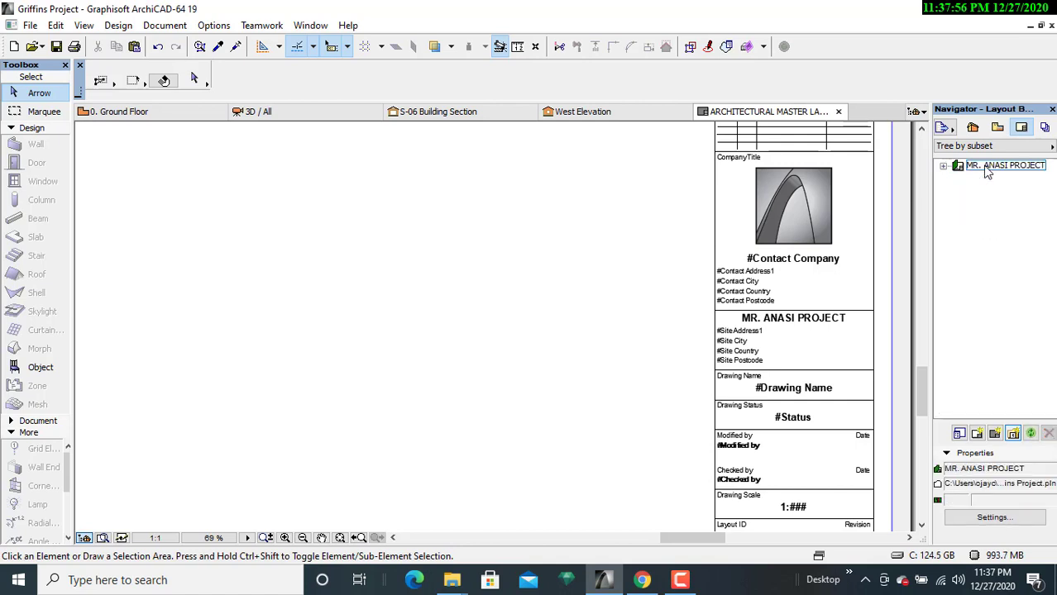
double_click(984, 168)
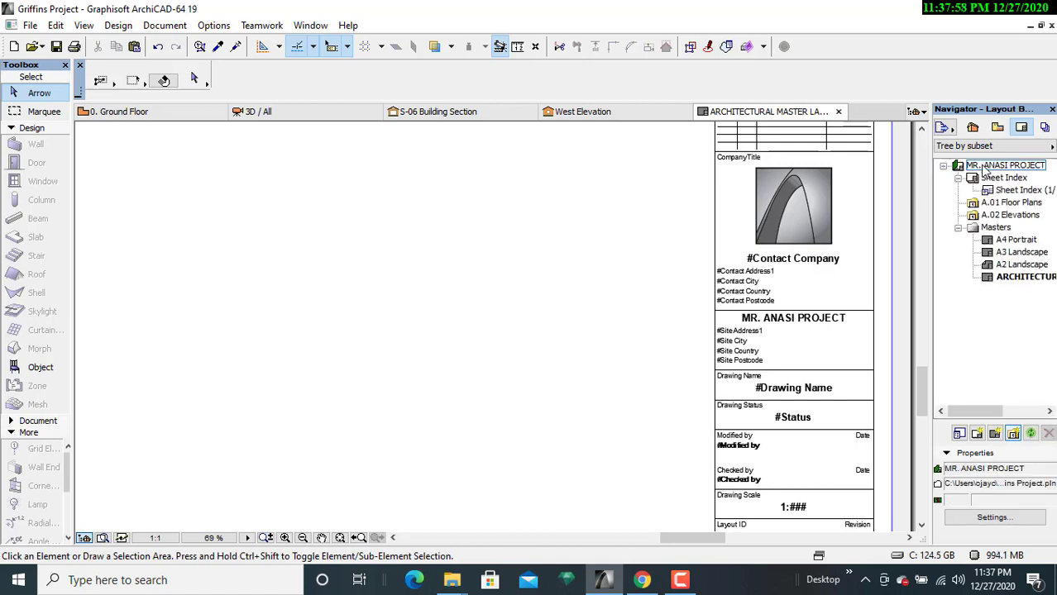
right_click(984, 168)
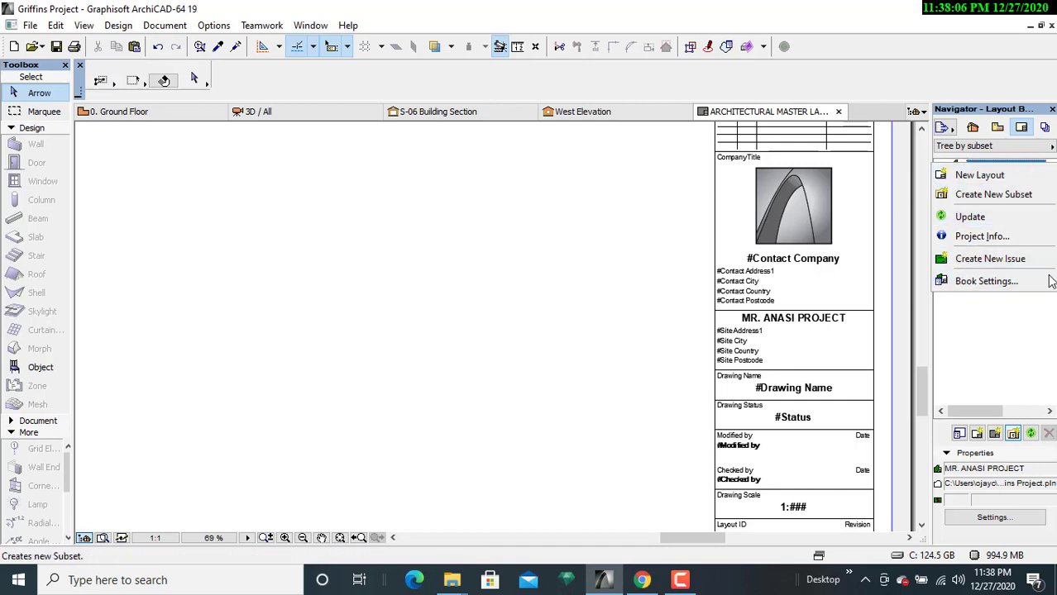
click(980, 238)
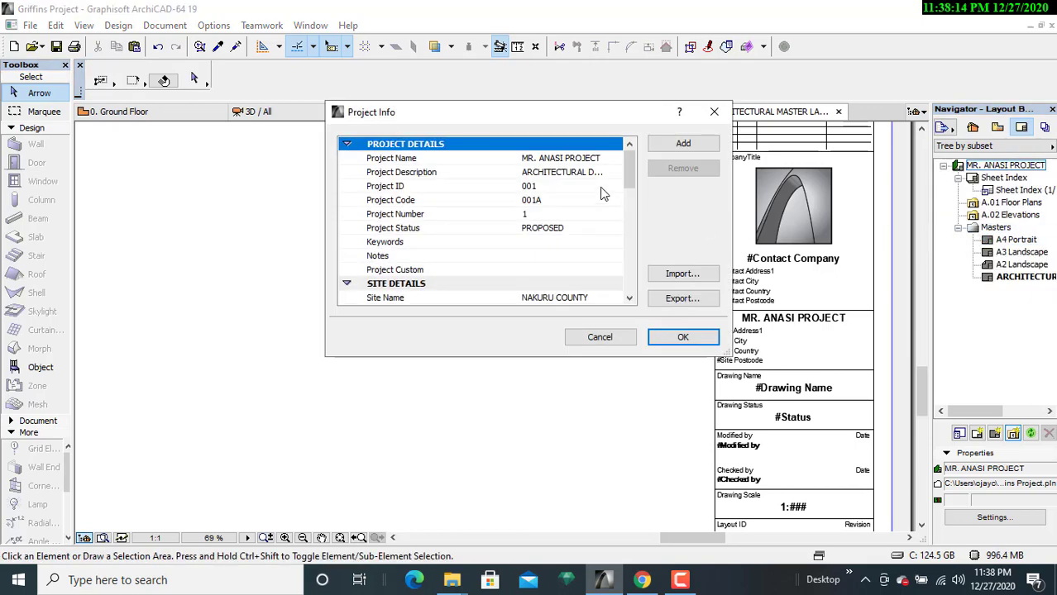
- Review the project details in Project Info, from Project Name and Description through ID, Code, Number and Status
click(412, 159)
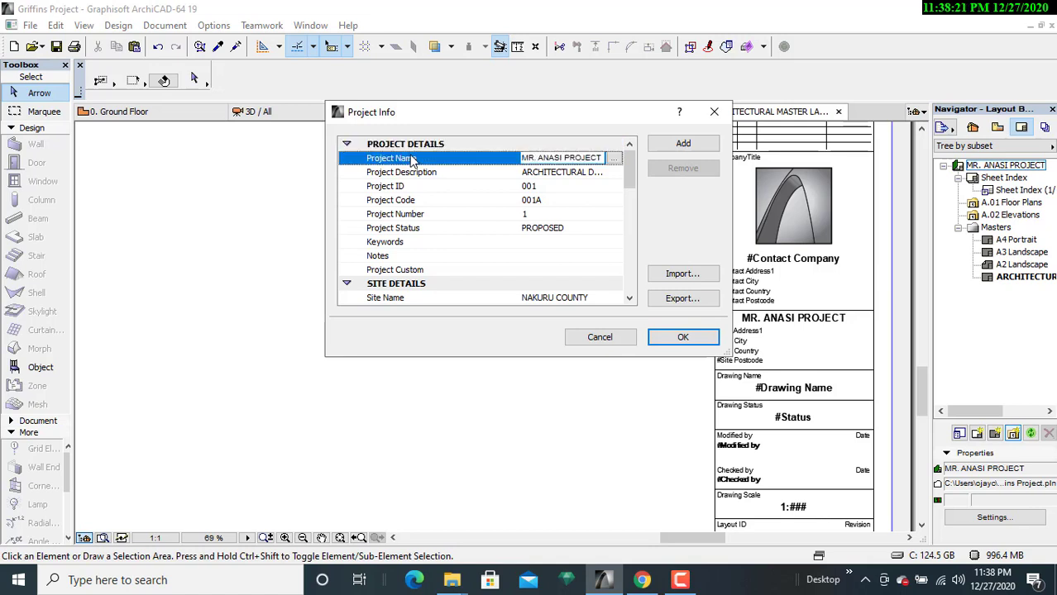
click(517, 174)
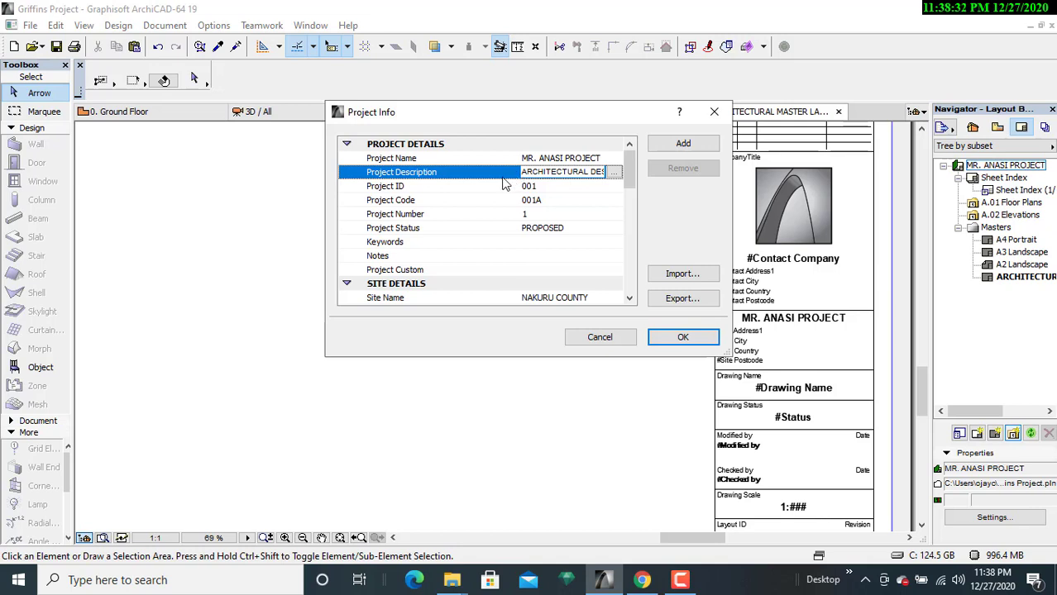
click(500, 187)
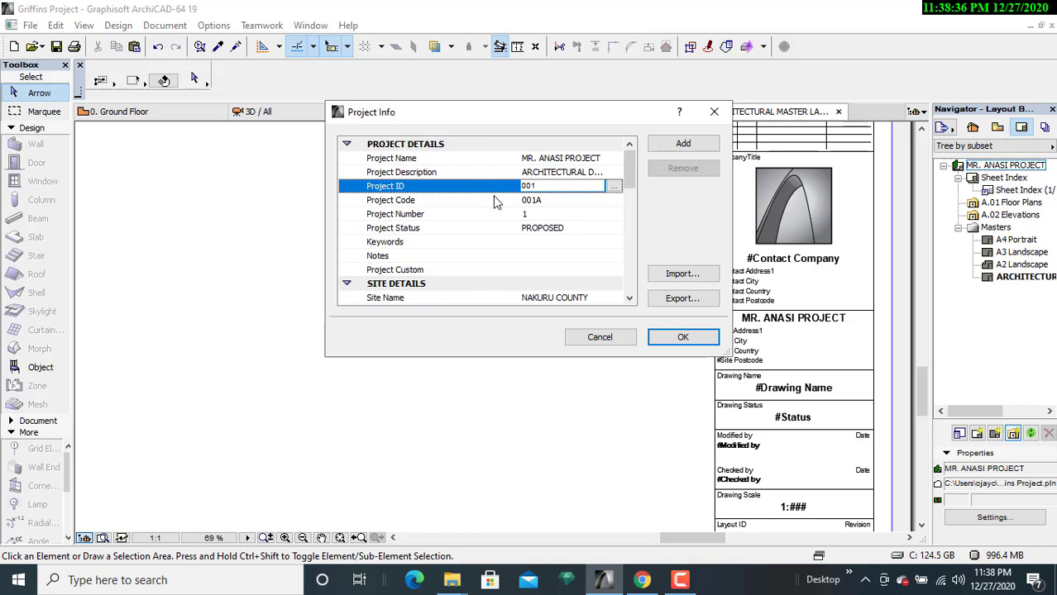
click(495, 202)
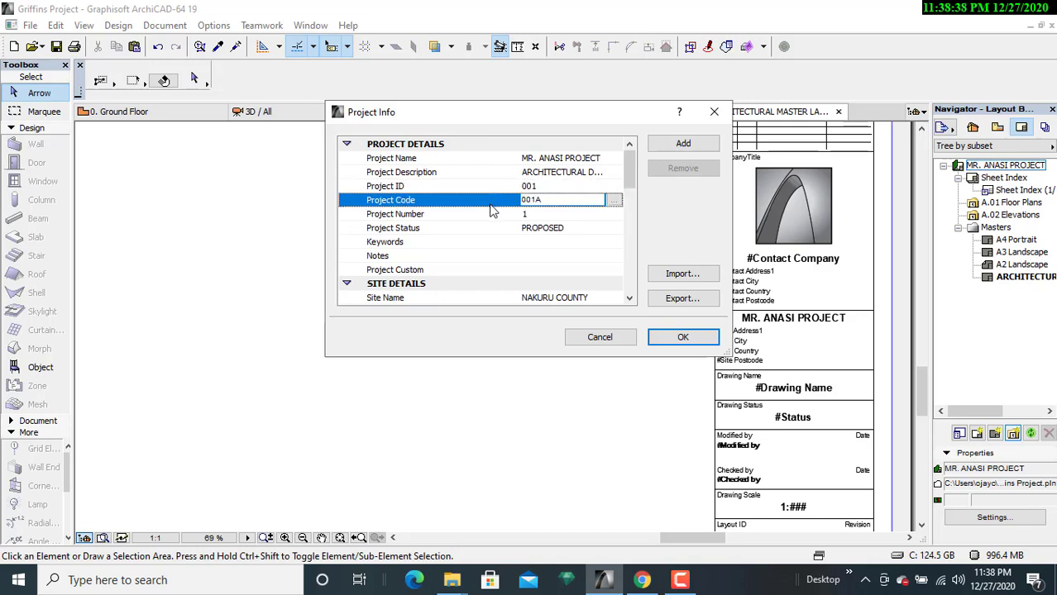
click(490, 215)
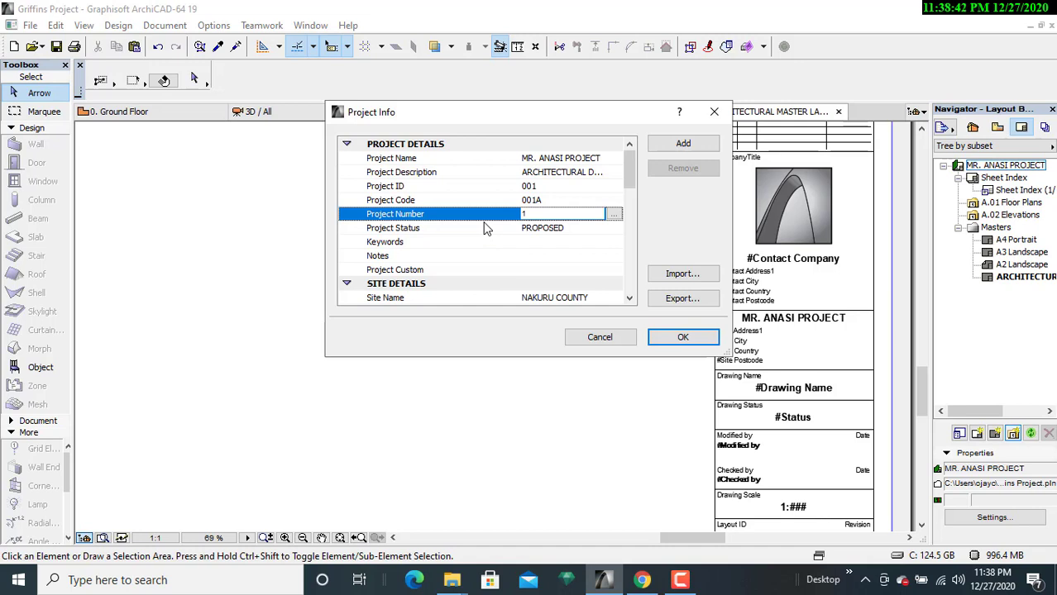
click(486, 229)
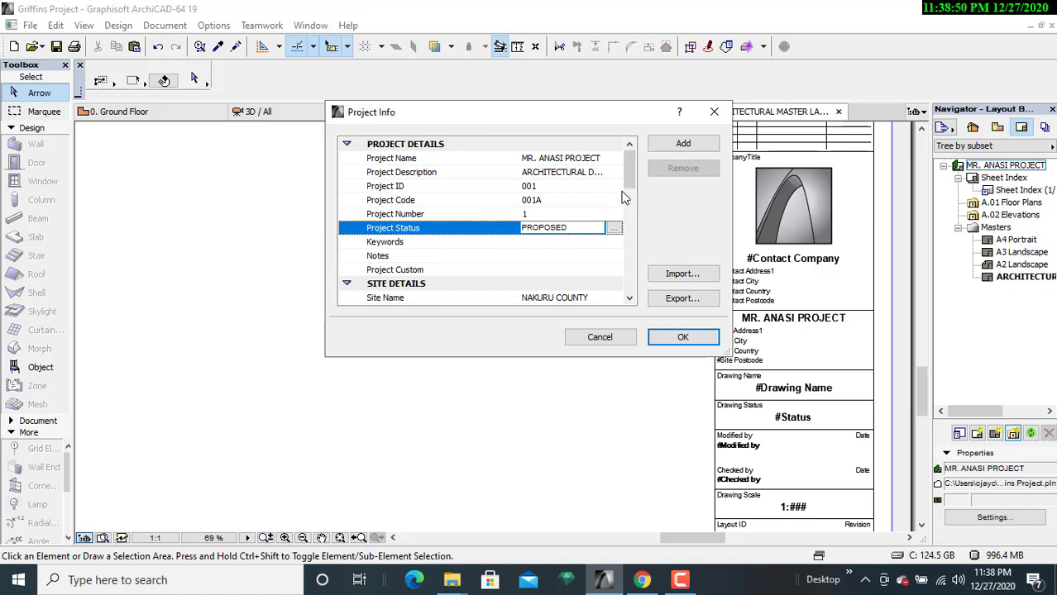
- Review the site details in Project Info, including the custom, gross area, gross perimeter and full address fields
drag(627, 174, 632, 203)
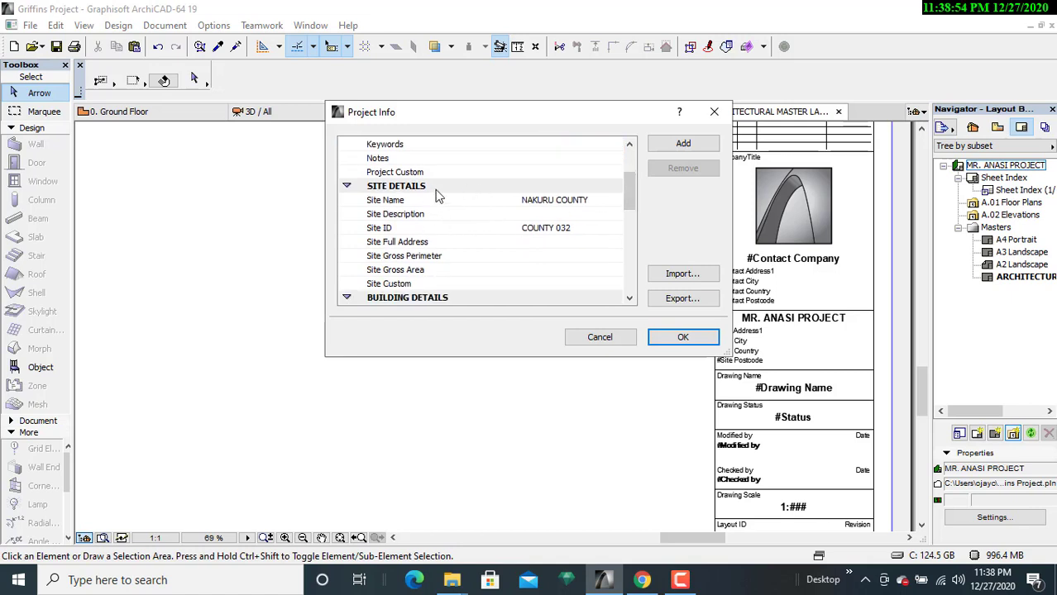
drag(632, 197, 631, 204)
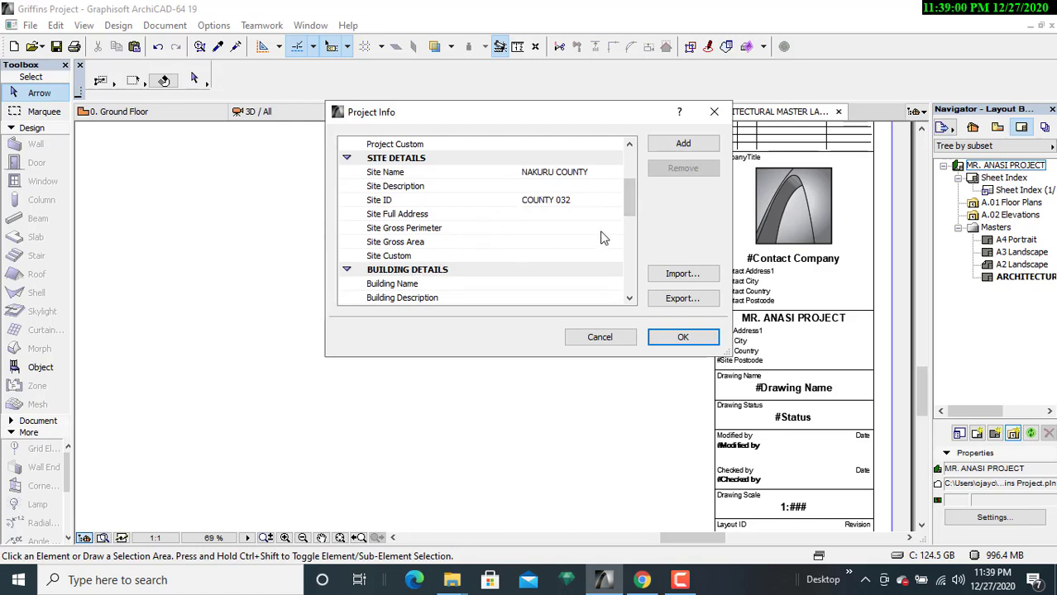
drag(630, 199, 630, 204)
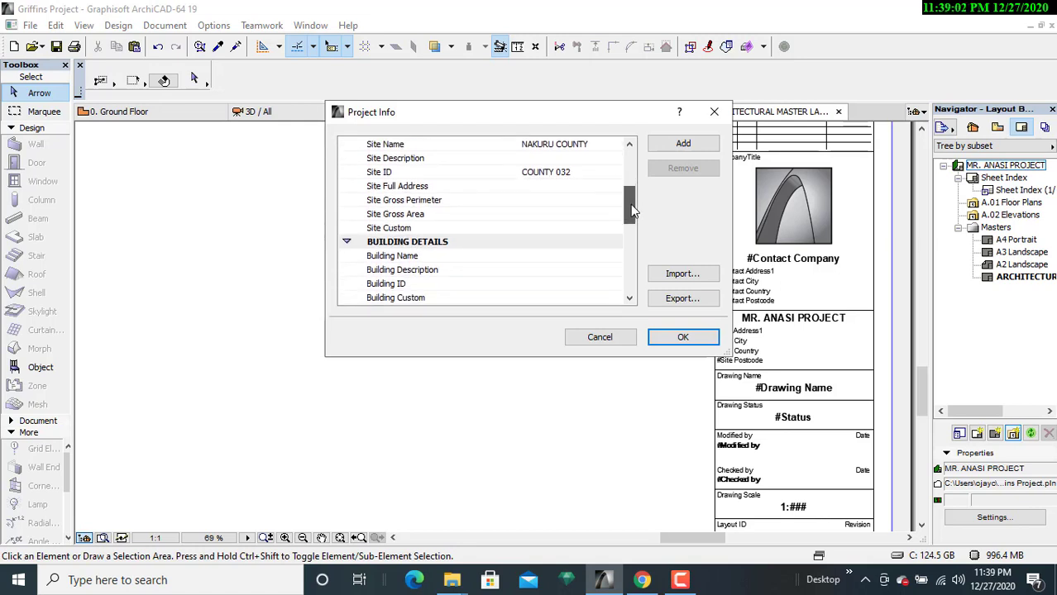
click(453, 223)
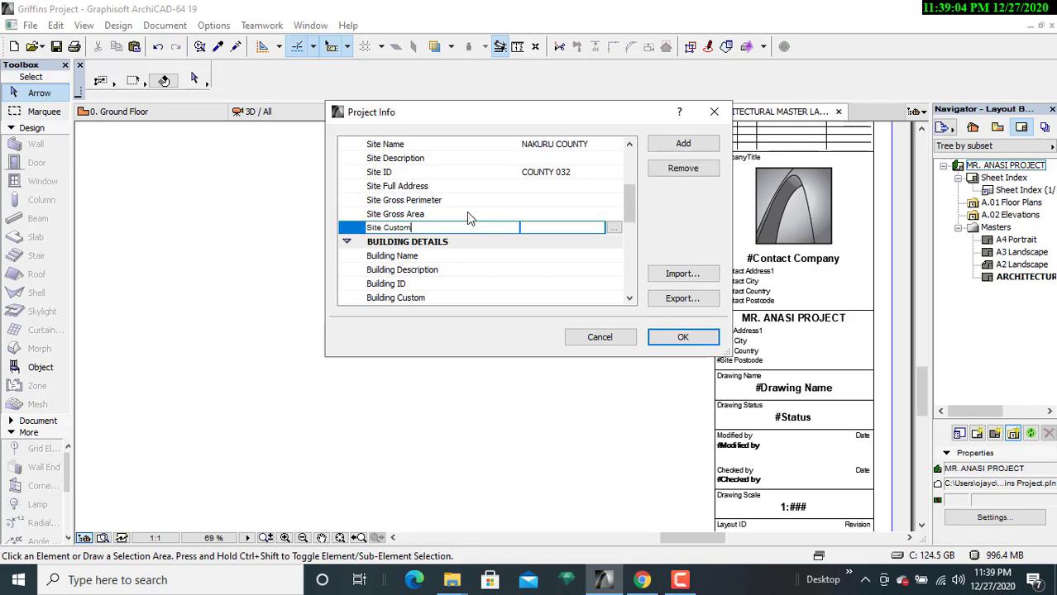
click(468, 214)
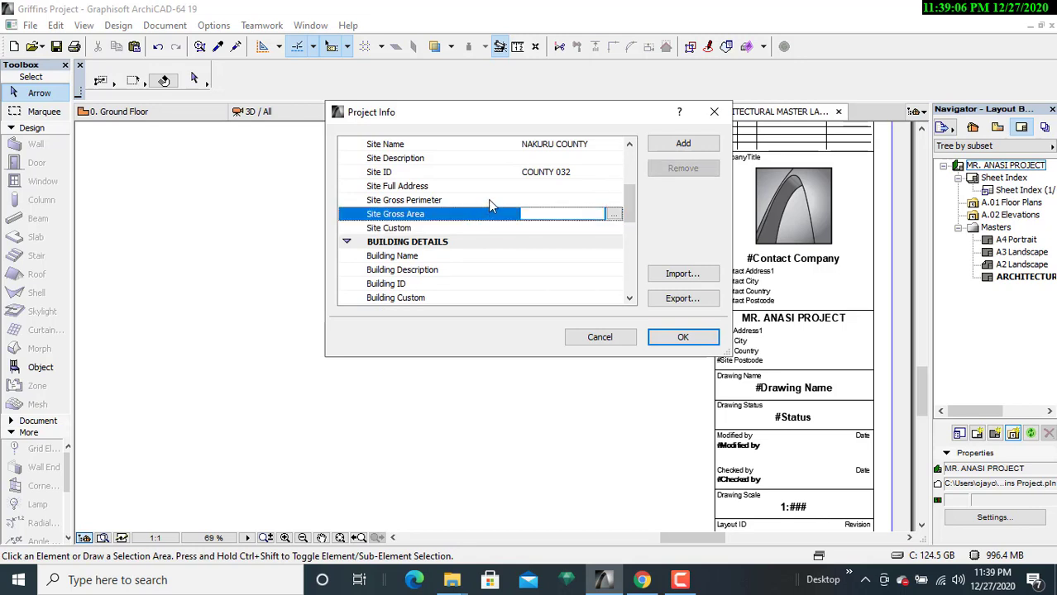
click(488, 200)
click(496, 187)
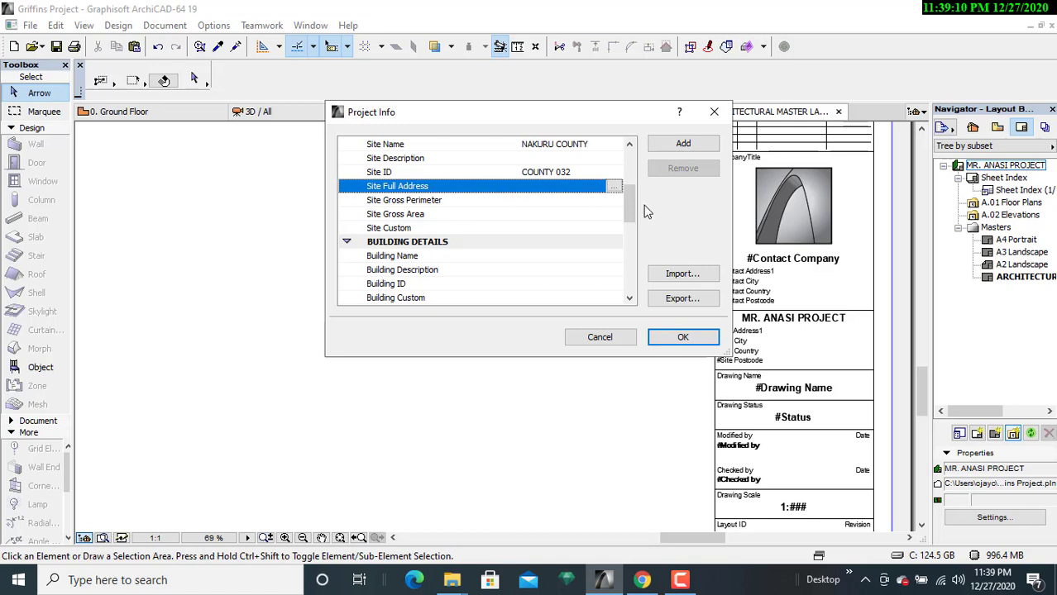
- Review the building, contact and client details in Project Info, then accept and close it
drag(629, 203, 630, 220)
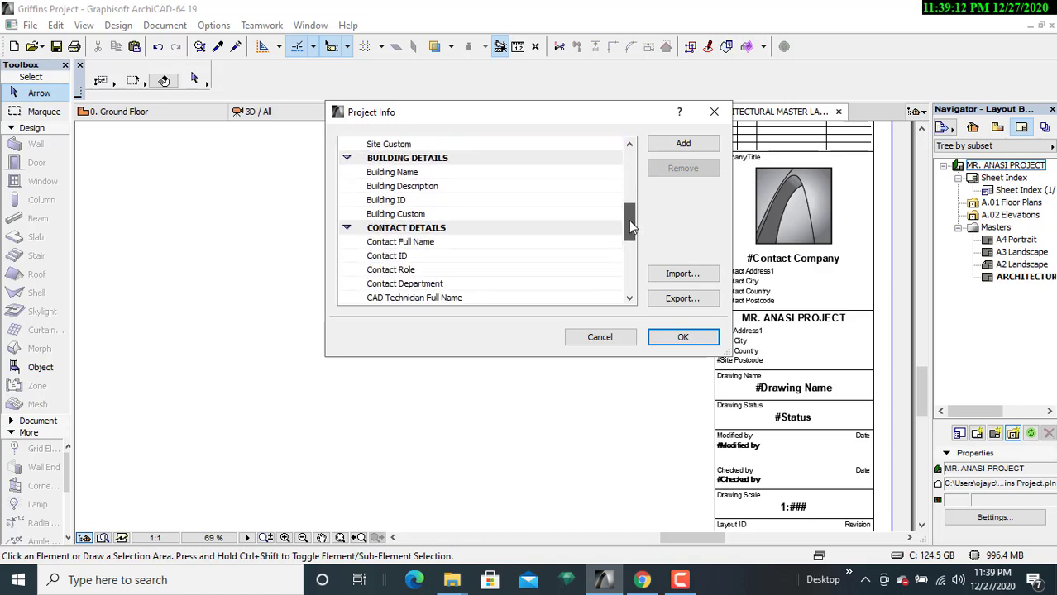
click(478, 242)
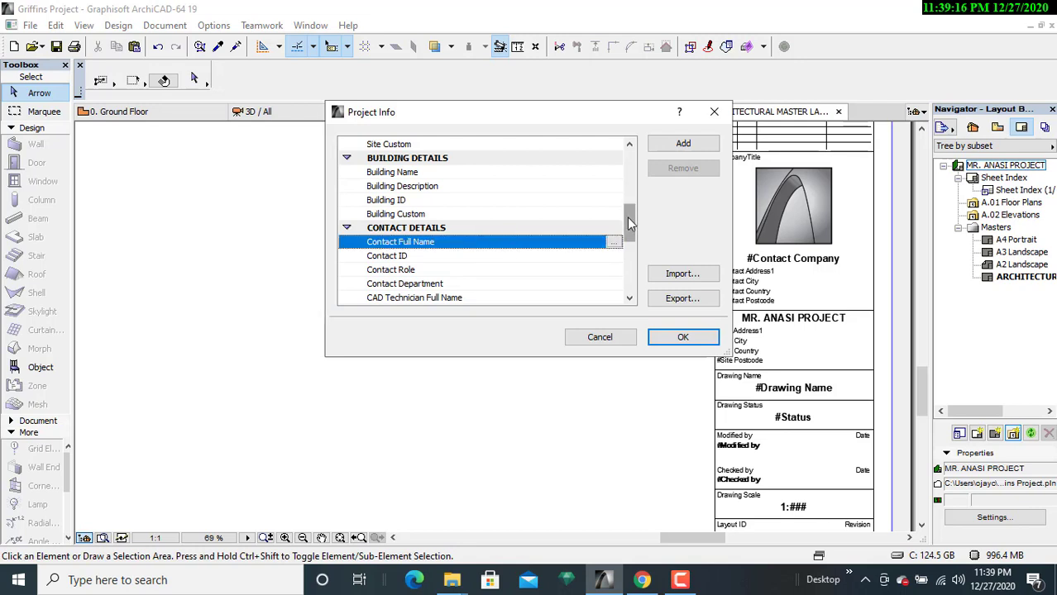
scroll(628, 217, down, 2)
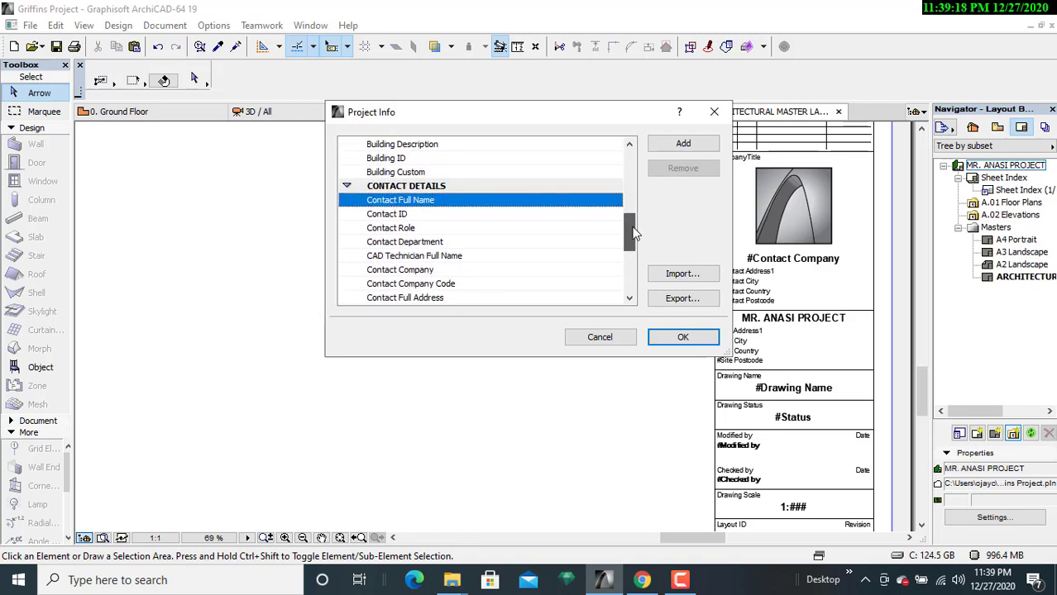
click(431, 230)
click(428, 243)
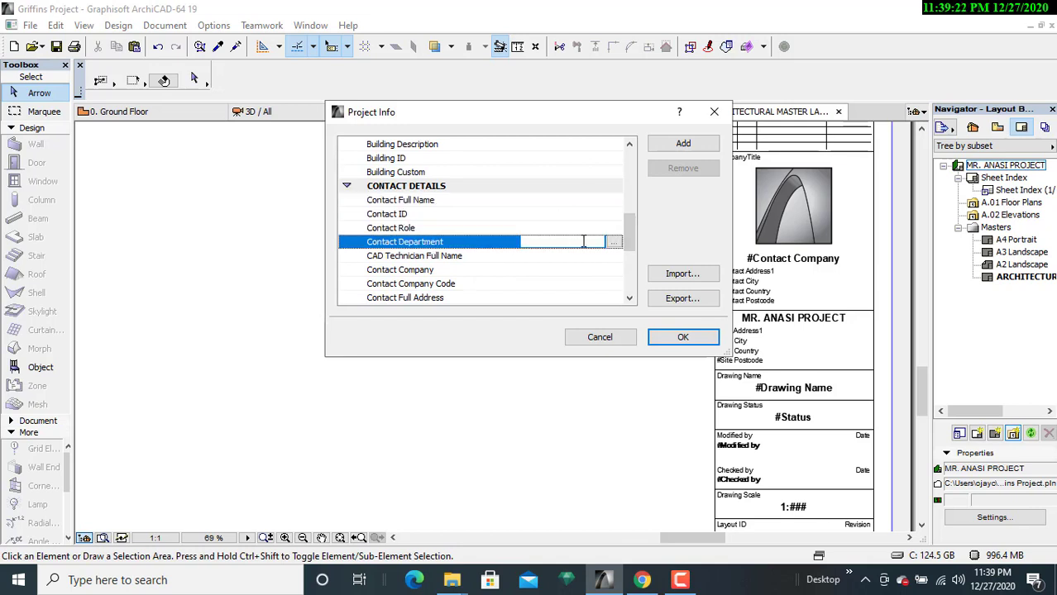
scroll(629, 232, down, 3)
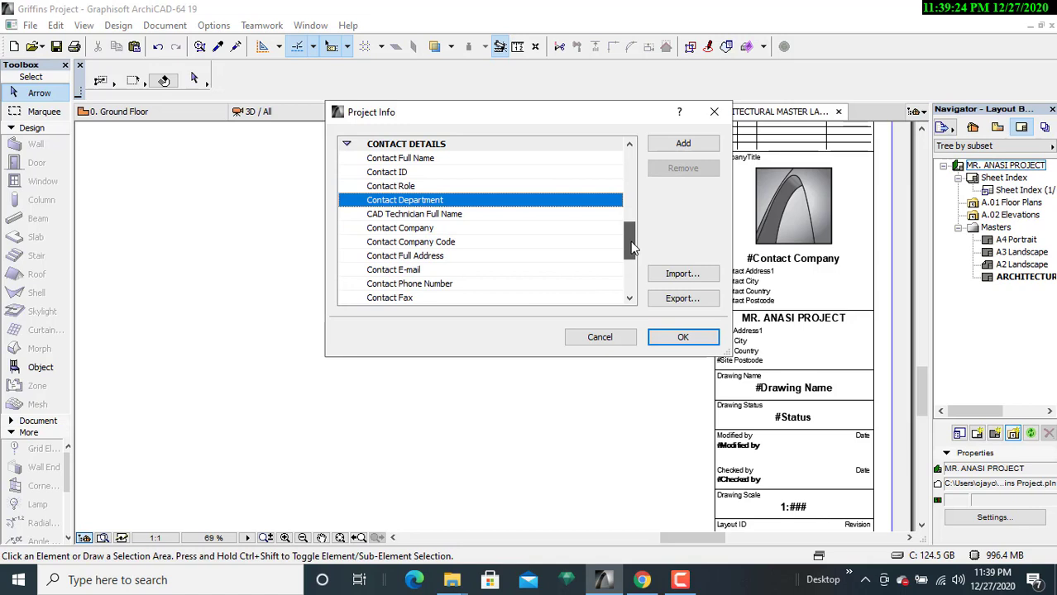
click(434, 229)
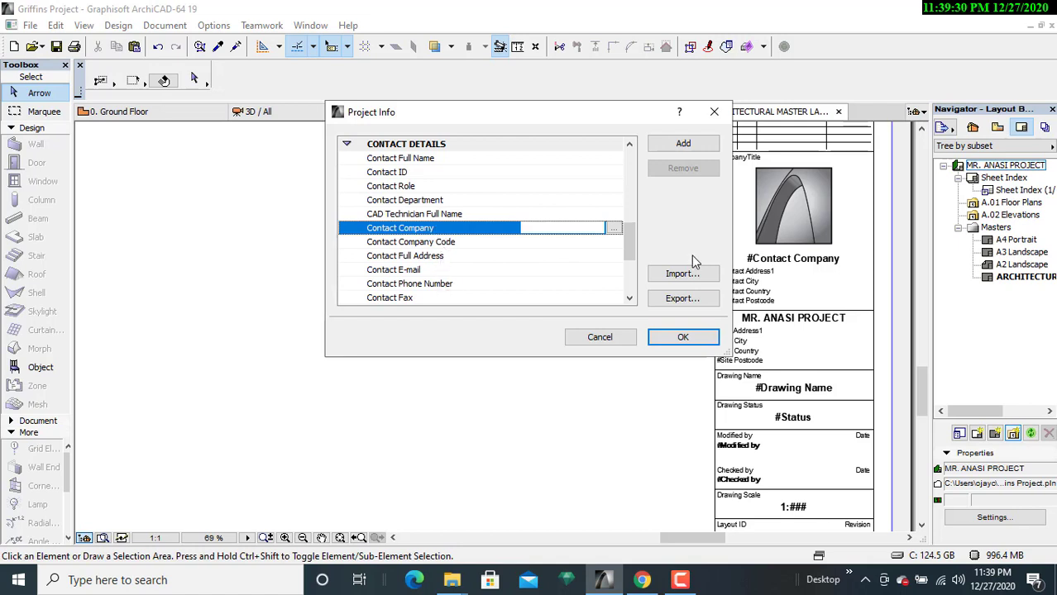
drag(635, 246, 638, 279)
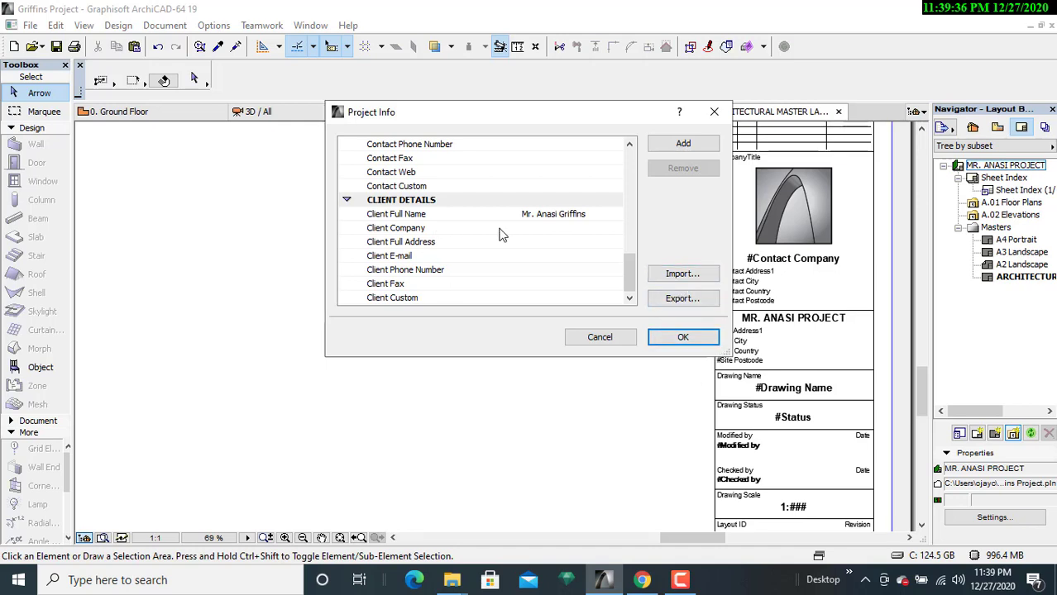
drag(628, 277, 625, 172)
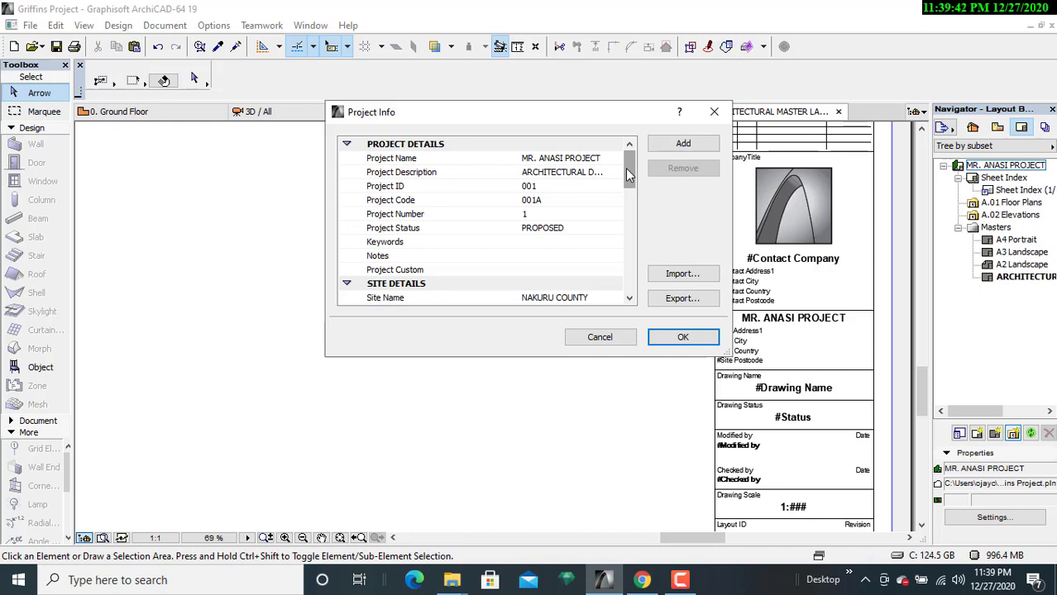
click(682, 338)
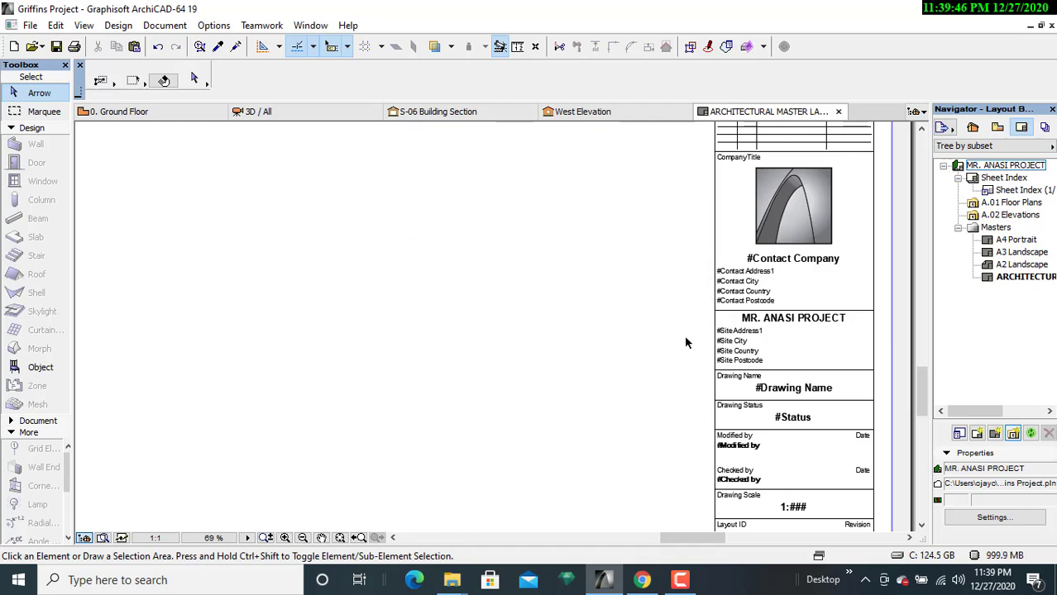
- Examine the master layout's title block, including its revision history table, company section and project fields
scroll(716, 341, down, 2)
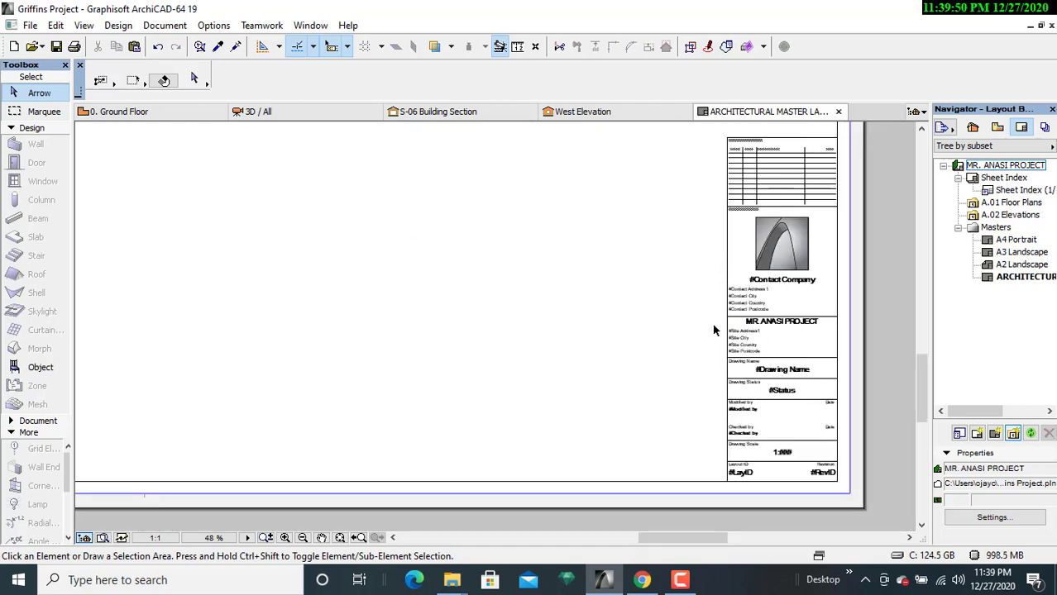
scroll(638, 315, up, 2)
middle_drag(638, 315, 533, 473)
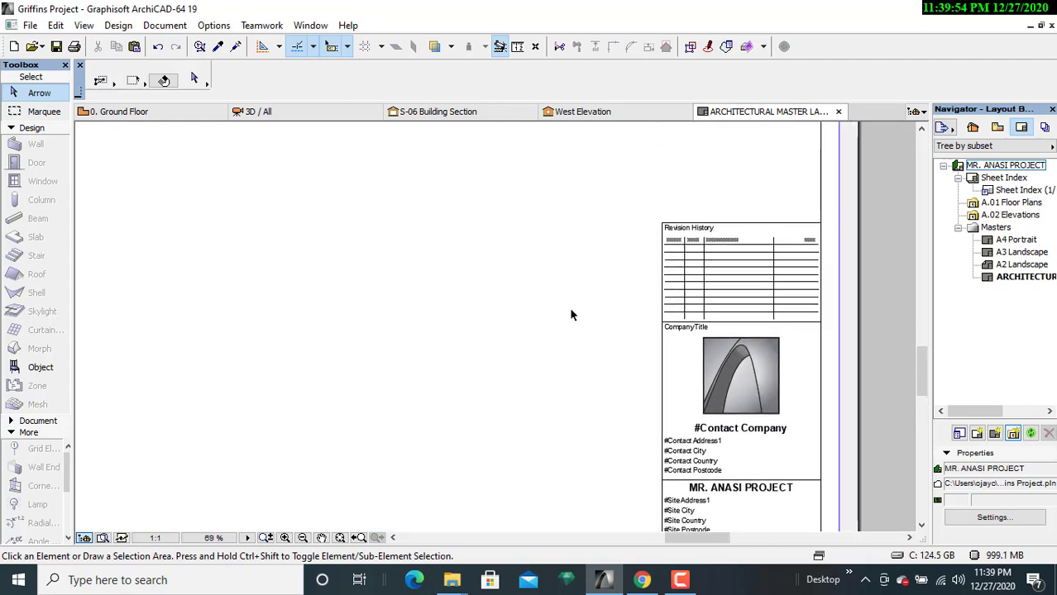
middle_drag(570, 314, 579, 386)
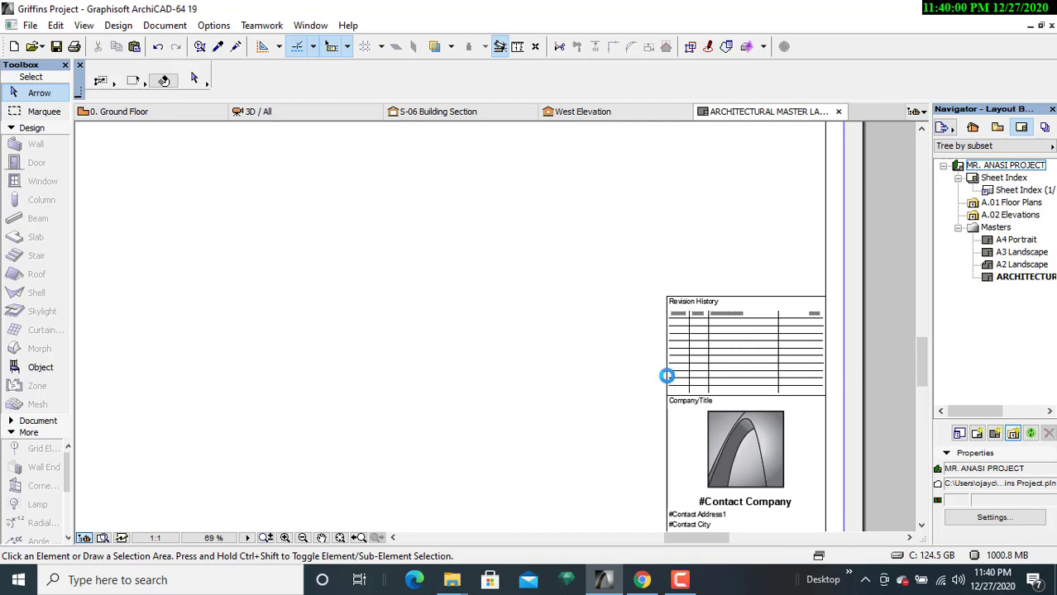
click(669, 379)
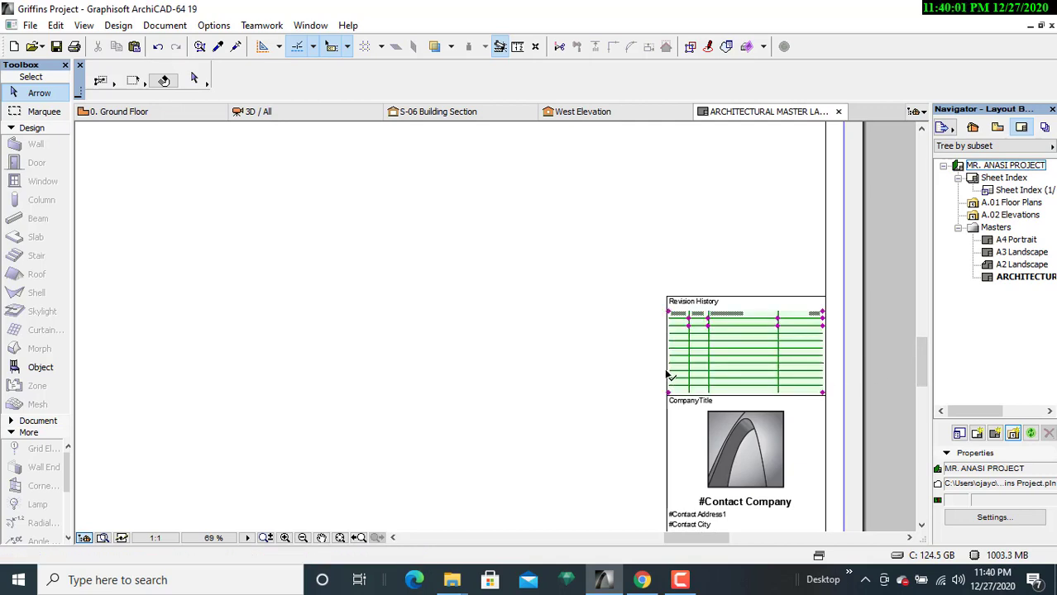
click(655, 432)
click(660, 244)
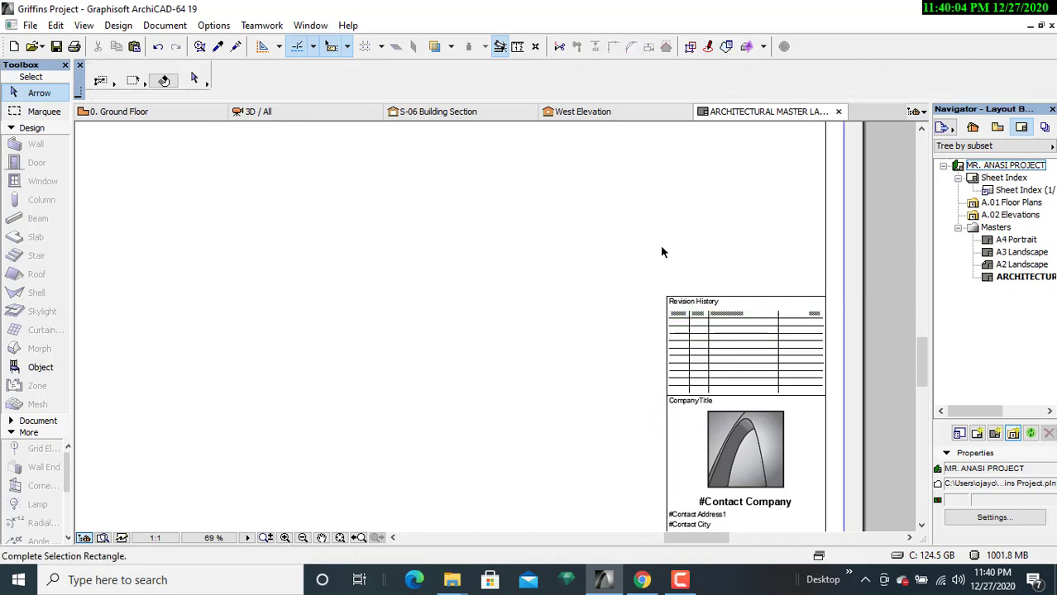
scroll(661, 250, down, 1)
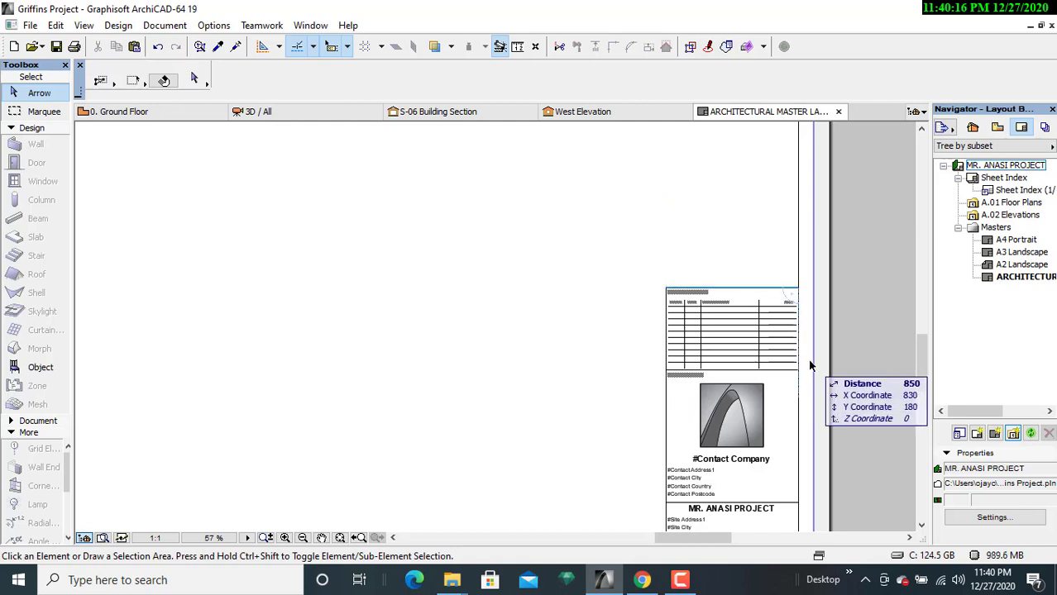
scroll(852, 385, down, 1)
drag(919, 369, 922, 400)
scroll(526, 310, down, 3)
middle_drag(461, 316, 653, 358)
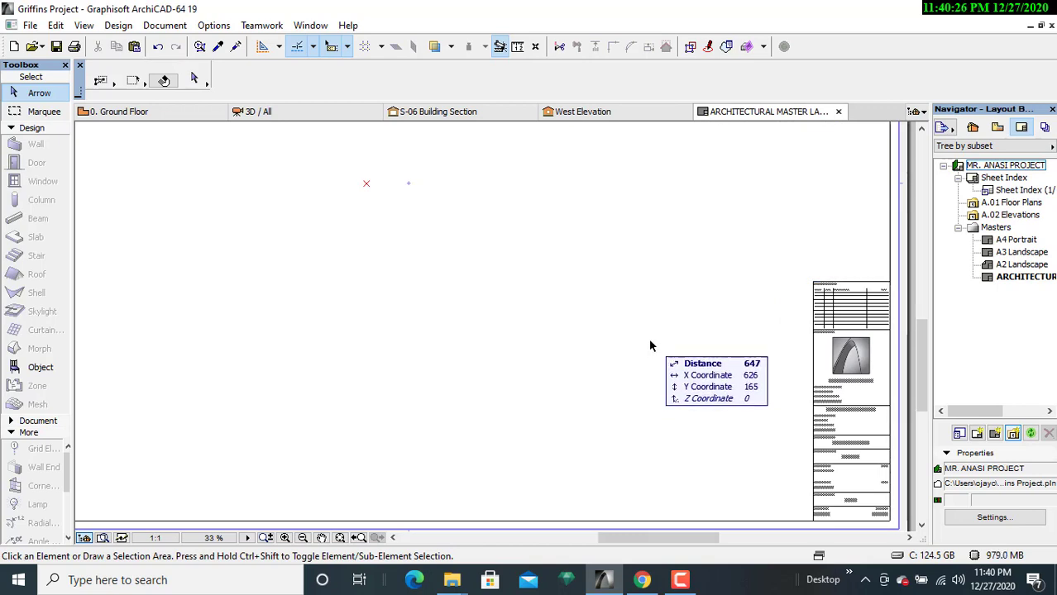
click(698, 244)
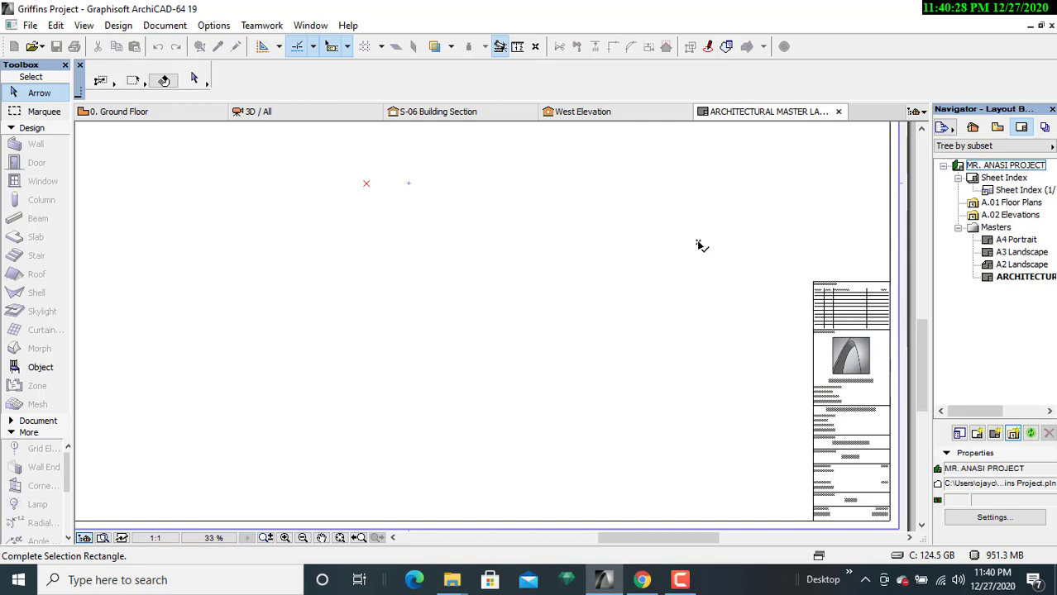
click(700, 244)
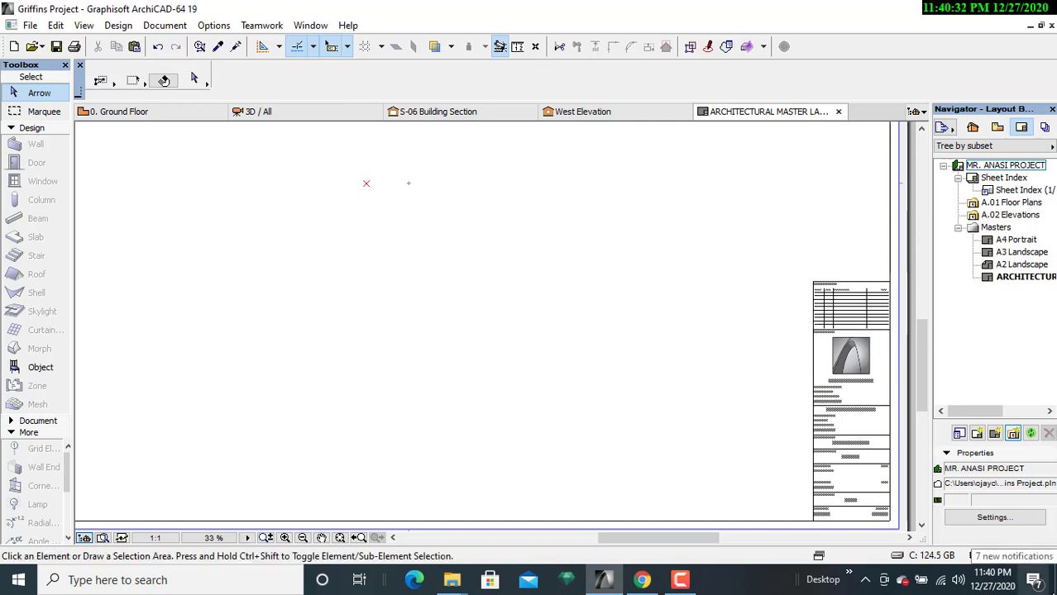
- Create a layout named GROUND FLOOR based on ARCHITECTURAL MASTER LAYOUT, with drawing ID prefix A
click(977, 434)
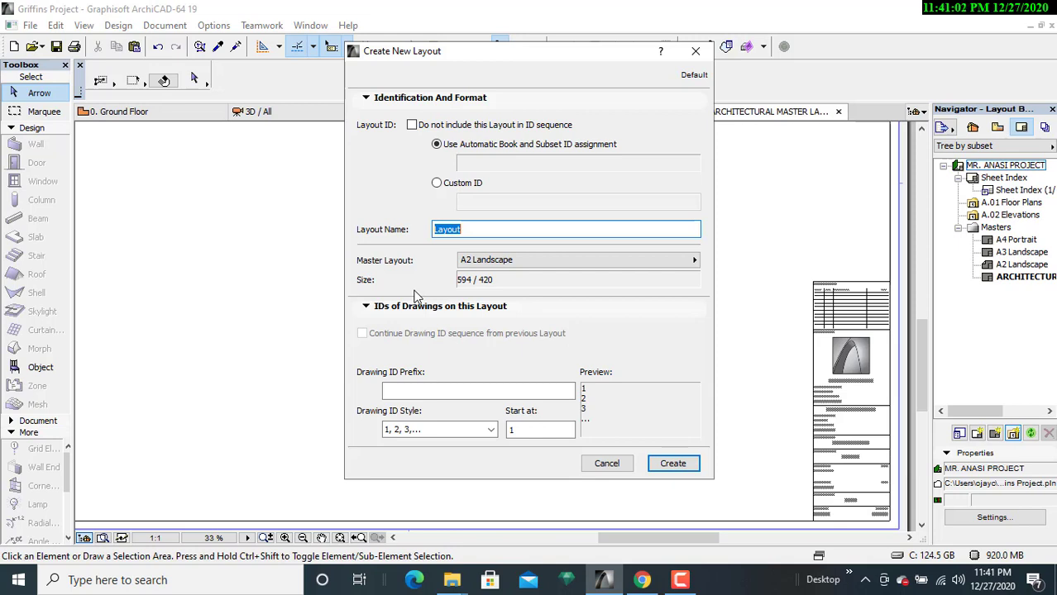
text(GROU)
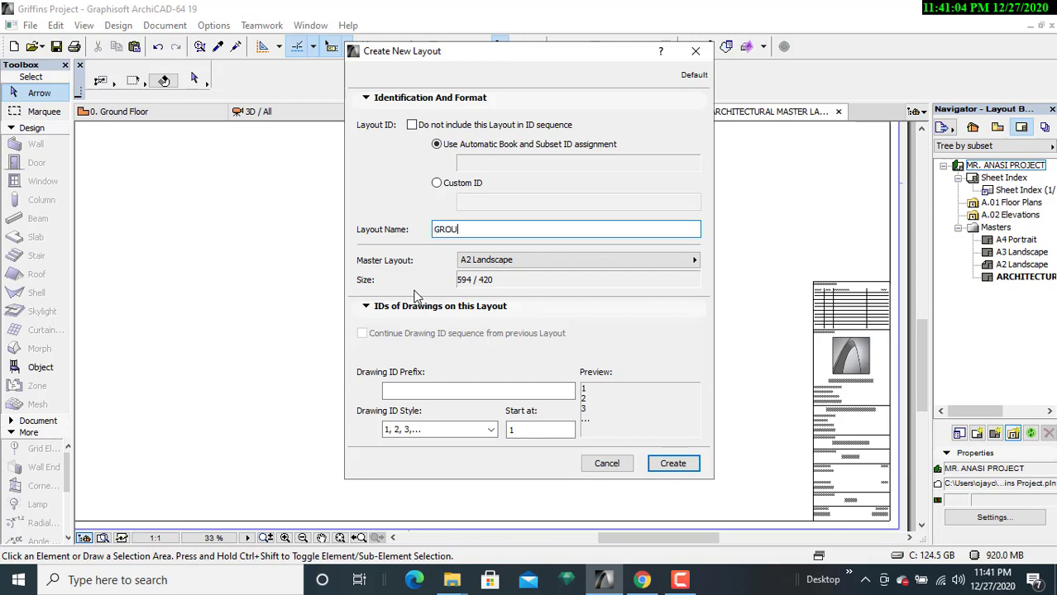
text(ND FLOOR)
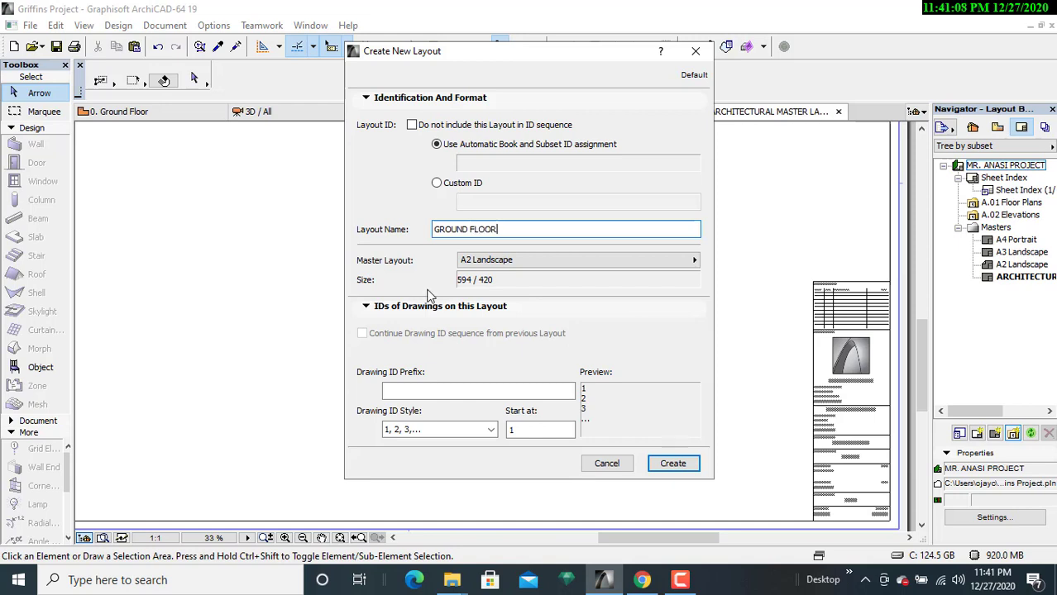
click(485, 263)
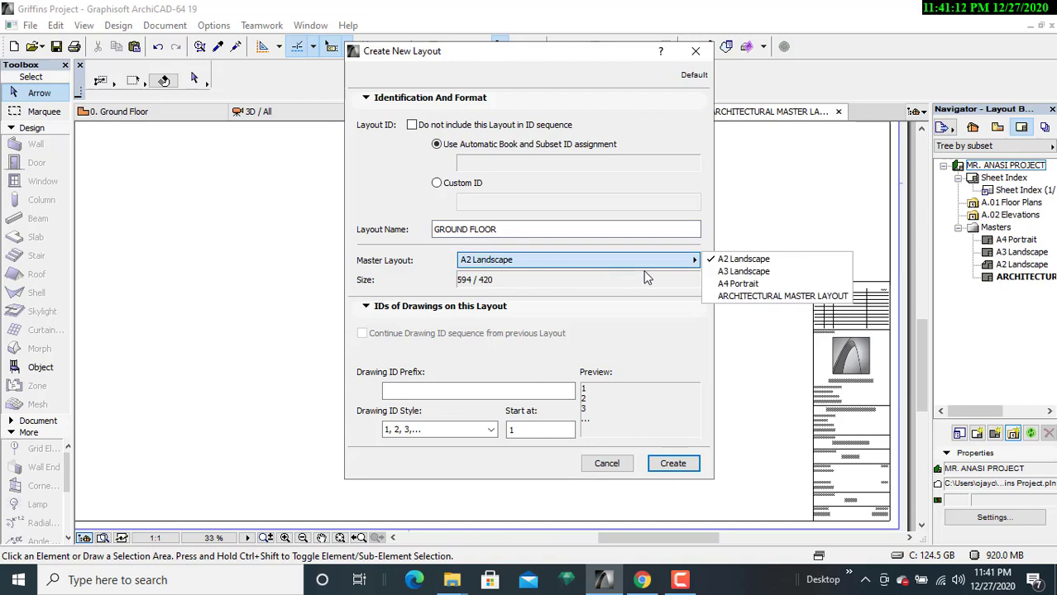
click(719, 296)
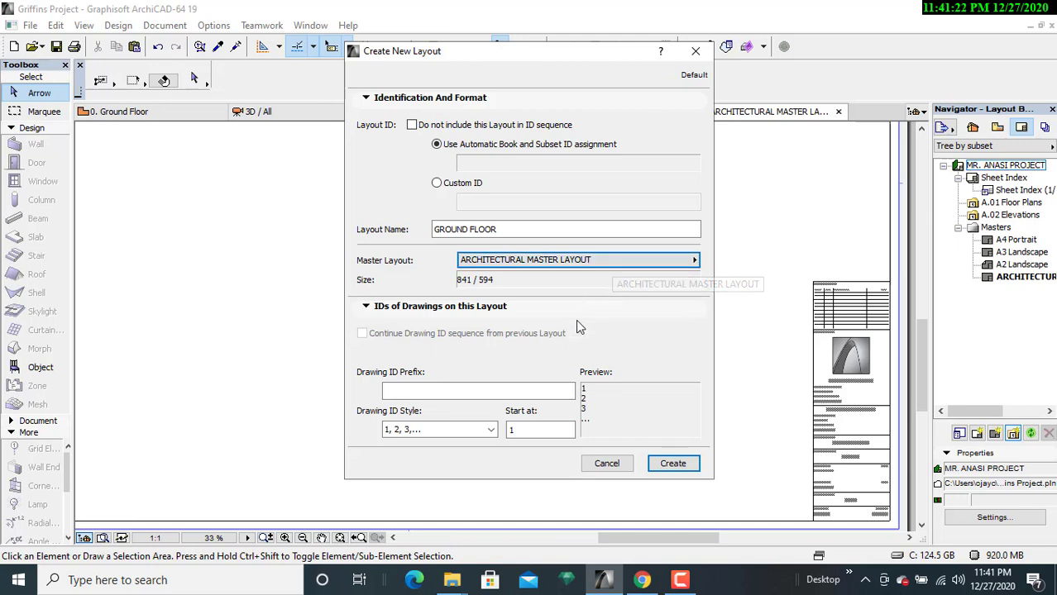
click(439, 386)
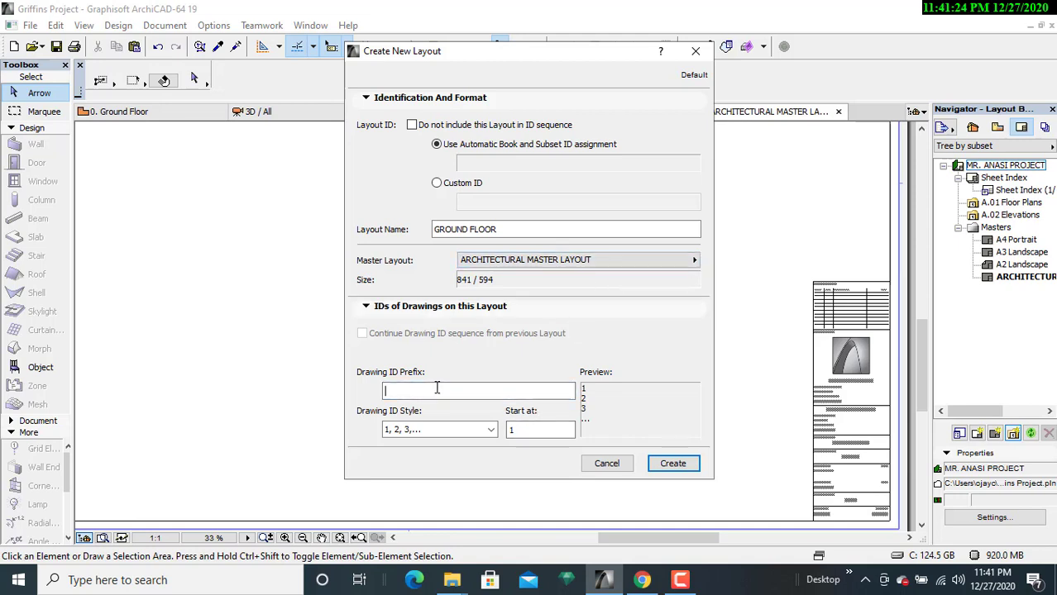
text(A)
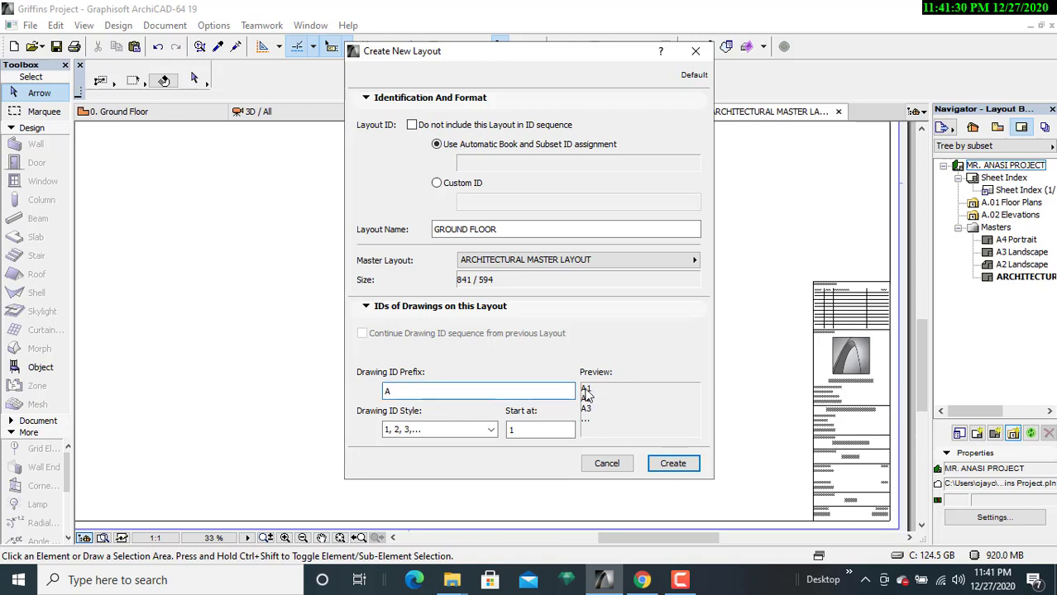
click(672, 464)
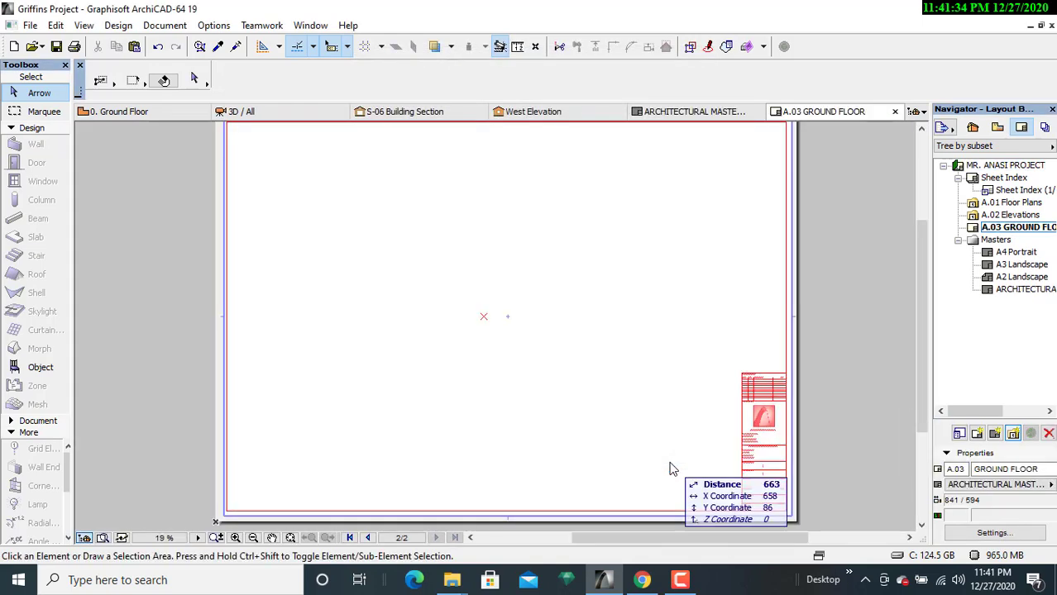
- Compare the title block on the GROUND FLOOR layout with the one on the architectural master layout
scroll(611, 381, down, 2)
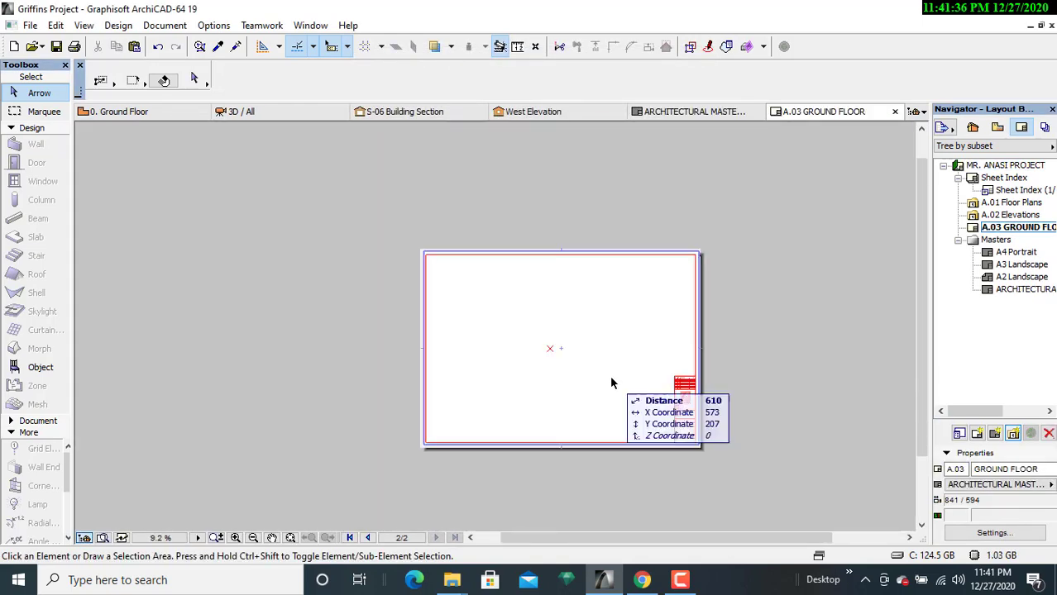
scroll(611, 383, up, 1)
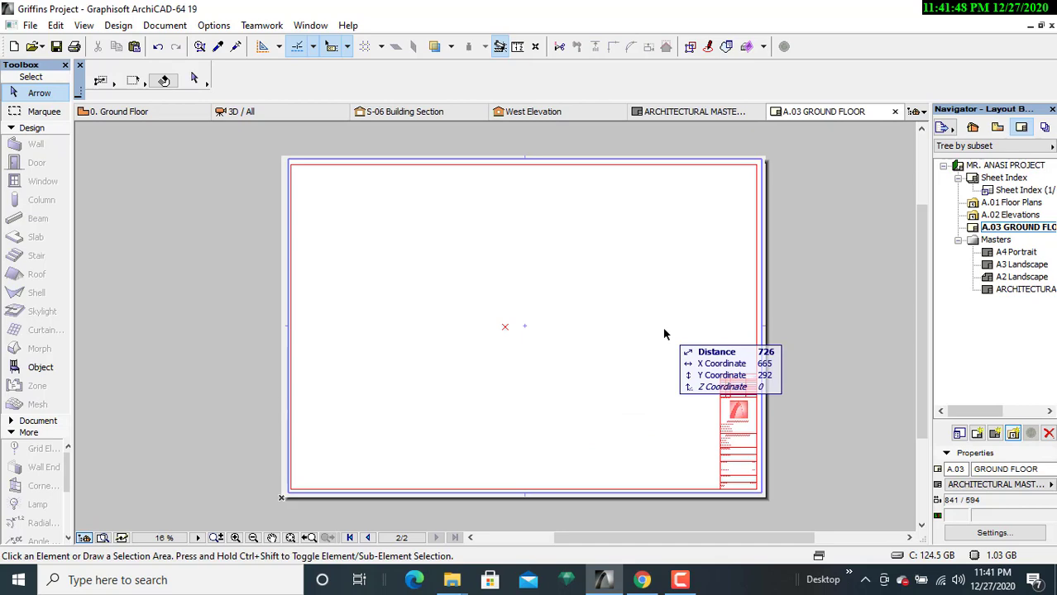
scroll(628, 353, up, 3)
middle_drag(628, 354, 355, 222)
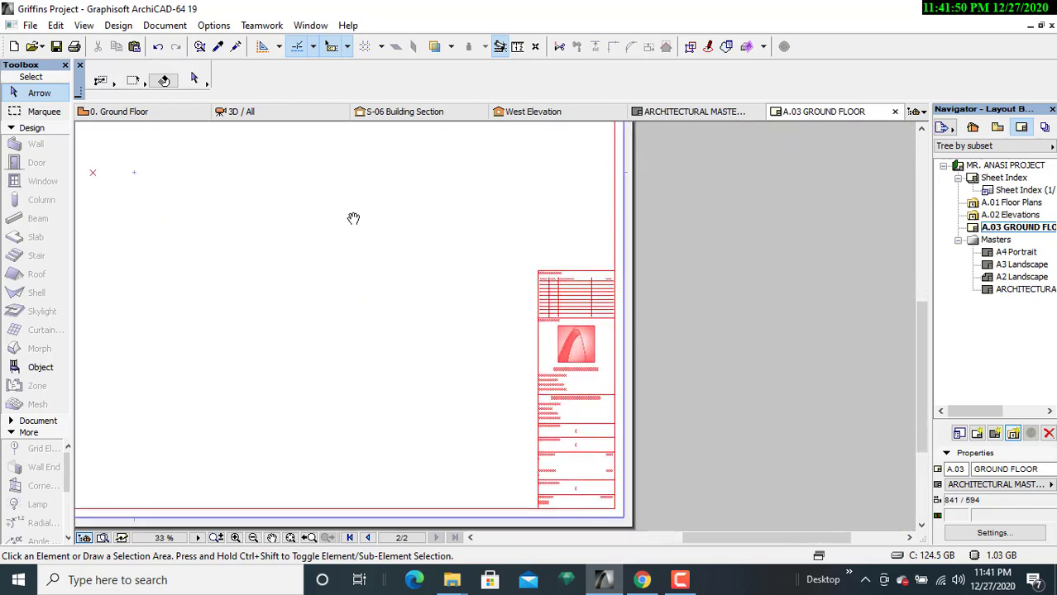
scroll(512, 349, up, 4)
middle_drag(481, 329, 389, 271)
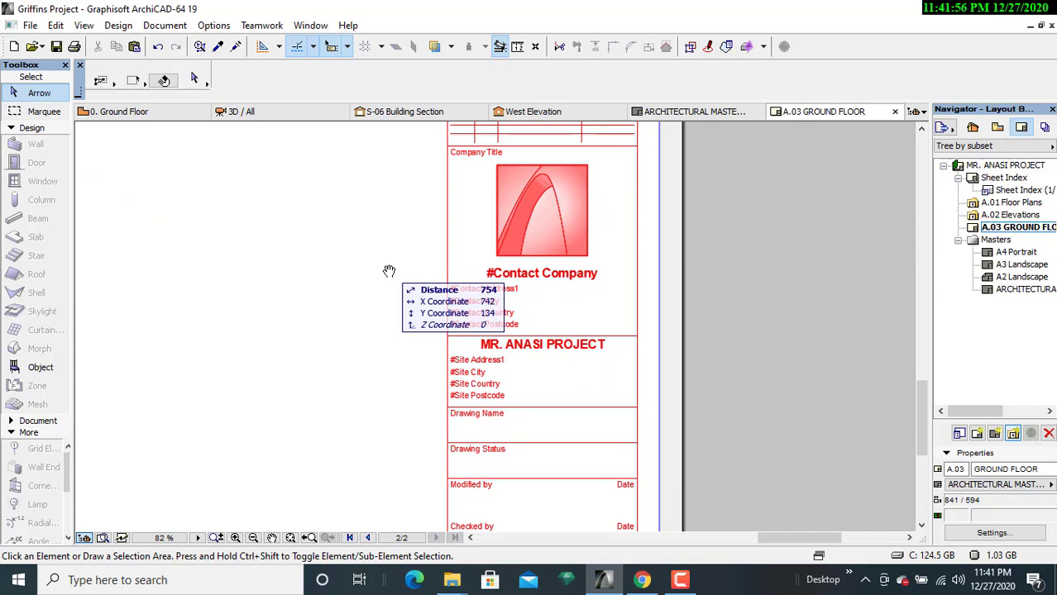
double_click(1012, 290)
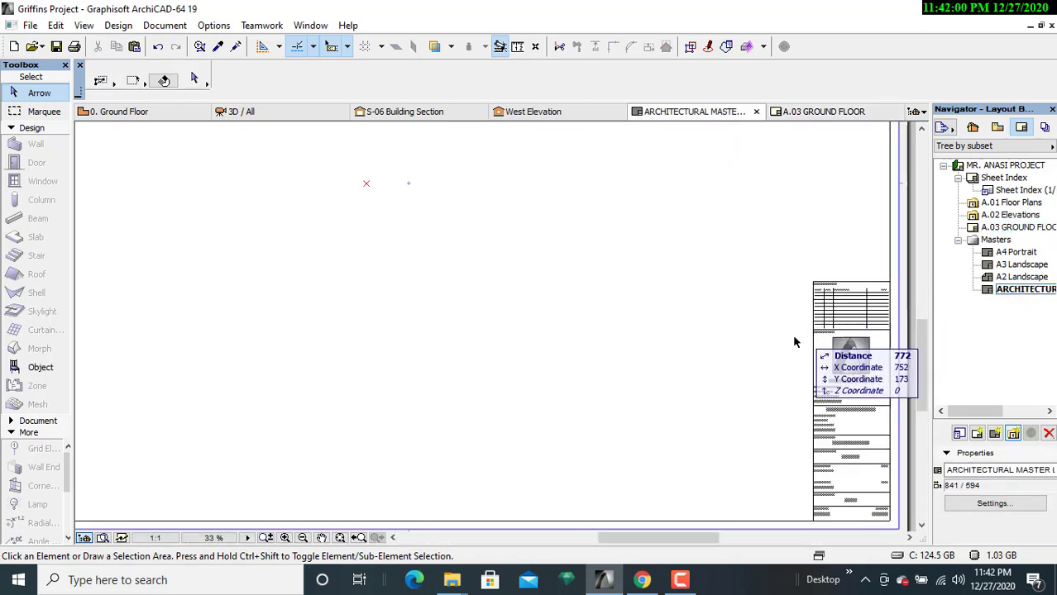
scroll(771, 349, up, 5)
middle_drag(528, 288, 348, 229)
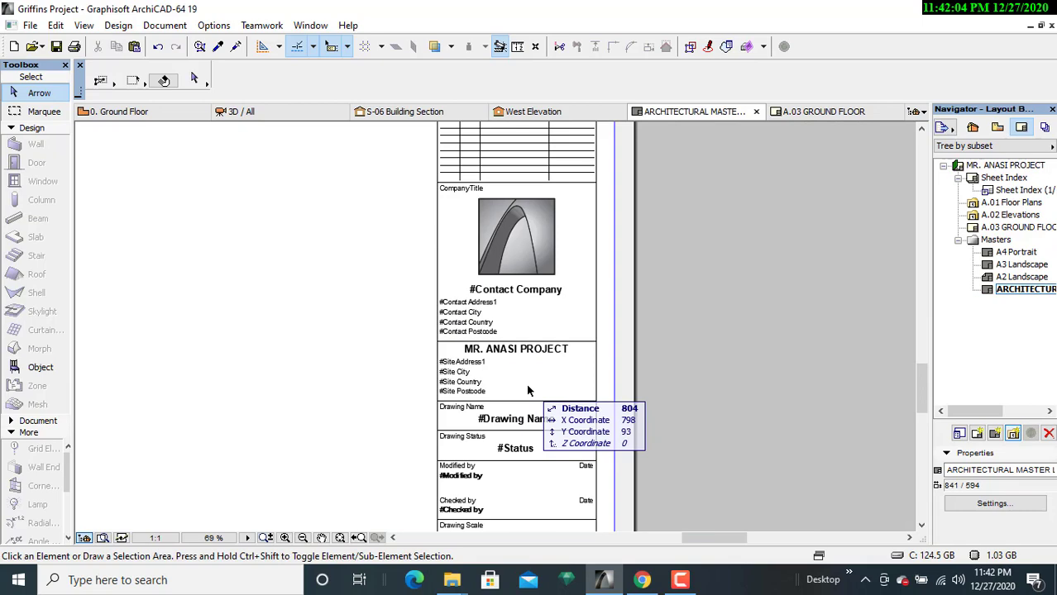
- Return to the GROUND FLOOR layout and examine its title block, including the drawing name, status and scale fields
click(822, 112)
scroll(300, 248, down, 3)
middle_drag(286, 266, 598, 299)
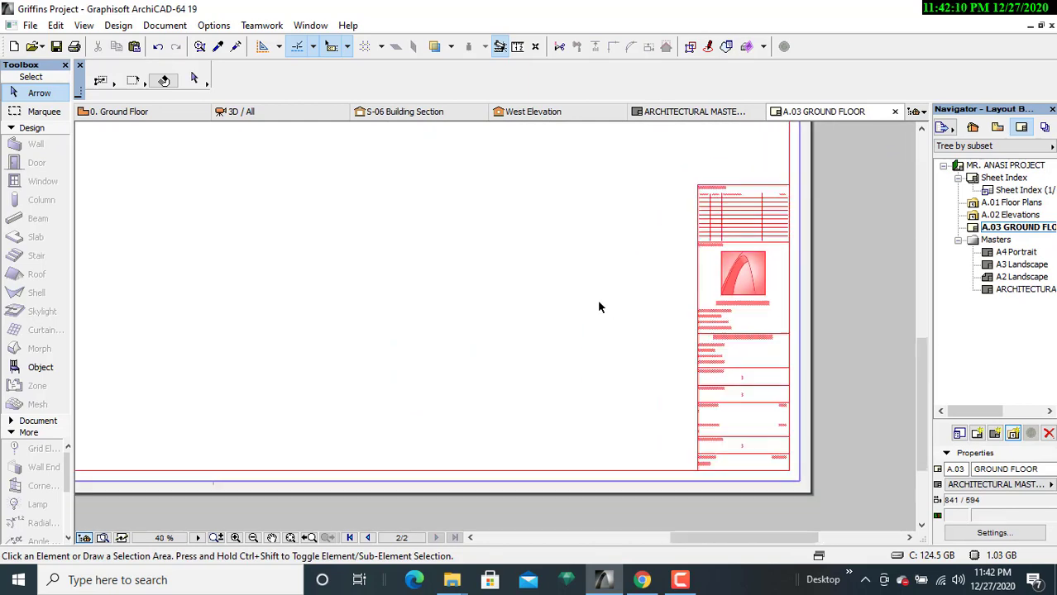
scroll(786, 424, up, 3)
scroll(790, 422, up, 2)
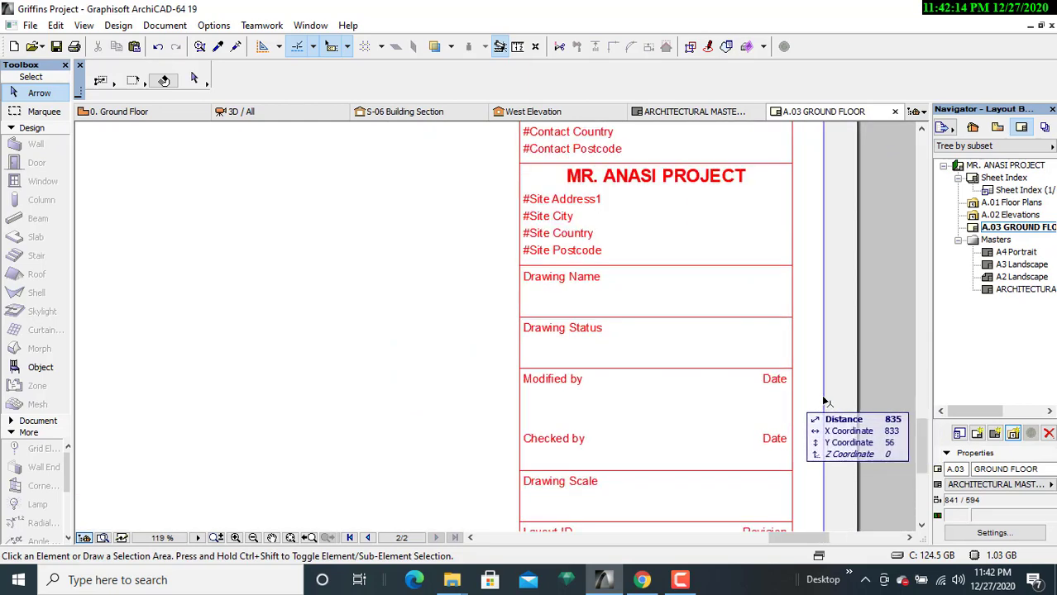
scroll(823, 401, down, 5)
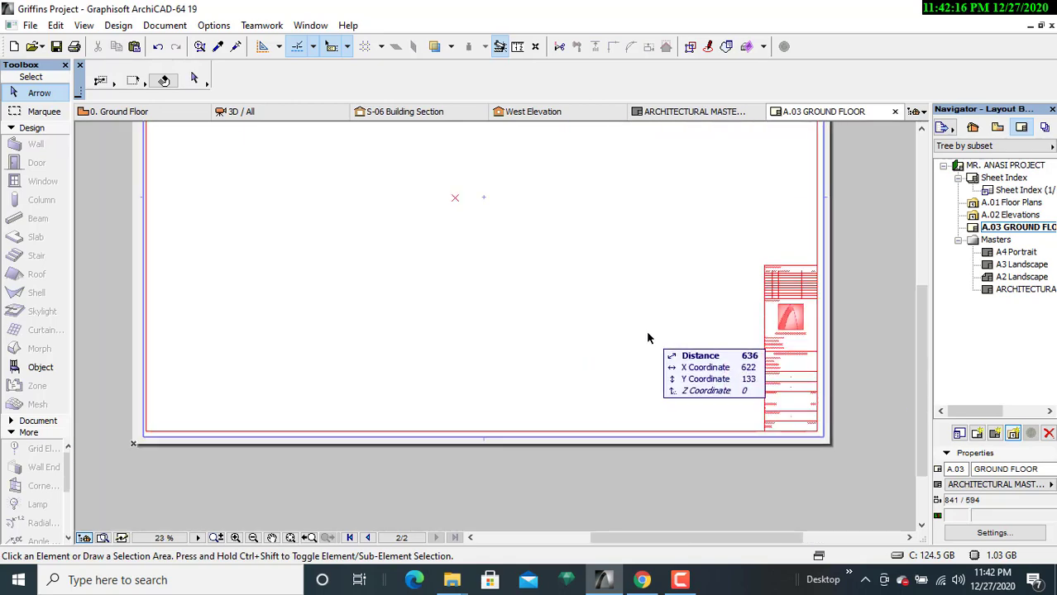
middle_drag(647, 339, 635, 421)
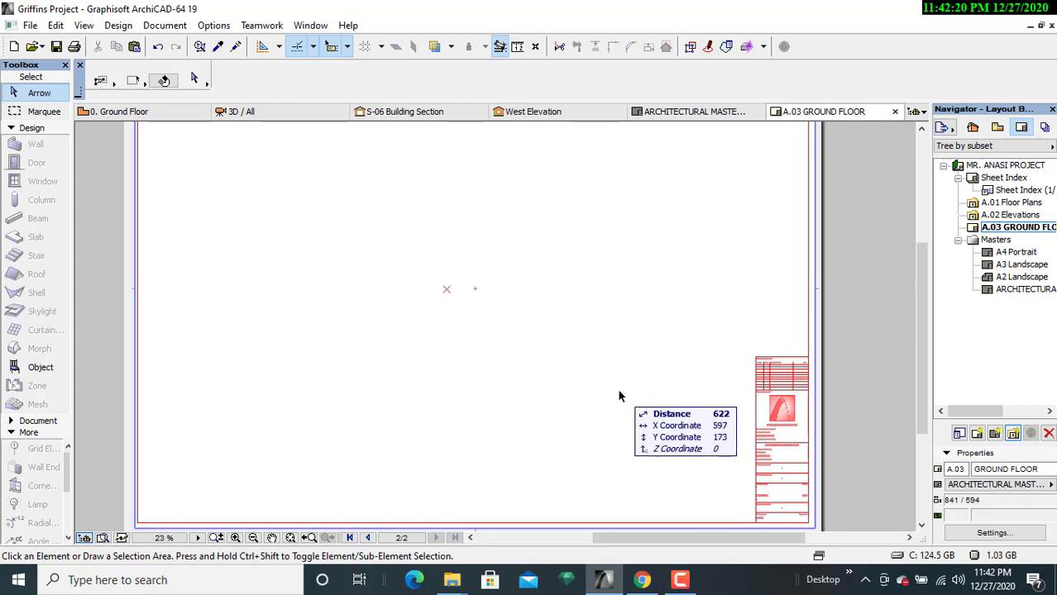
scroll(617, 388, up, 1)
middle_drag(618, 389, 565, 348)
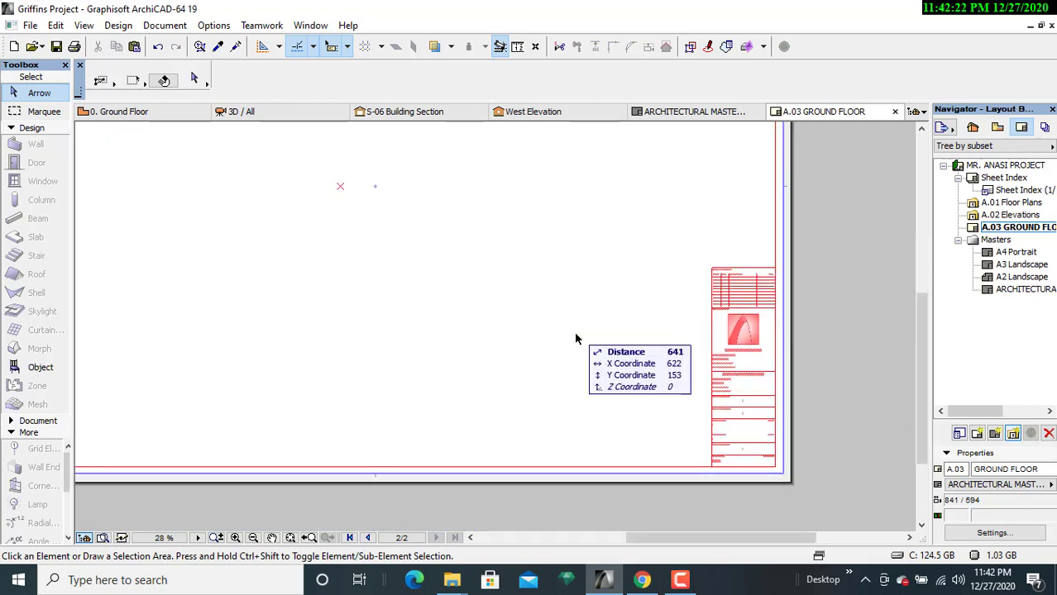
middle_drag(609, 402, 709, 413)
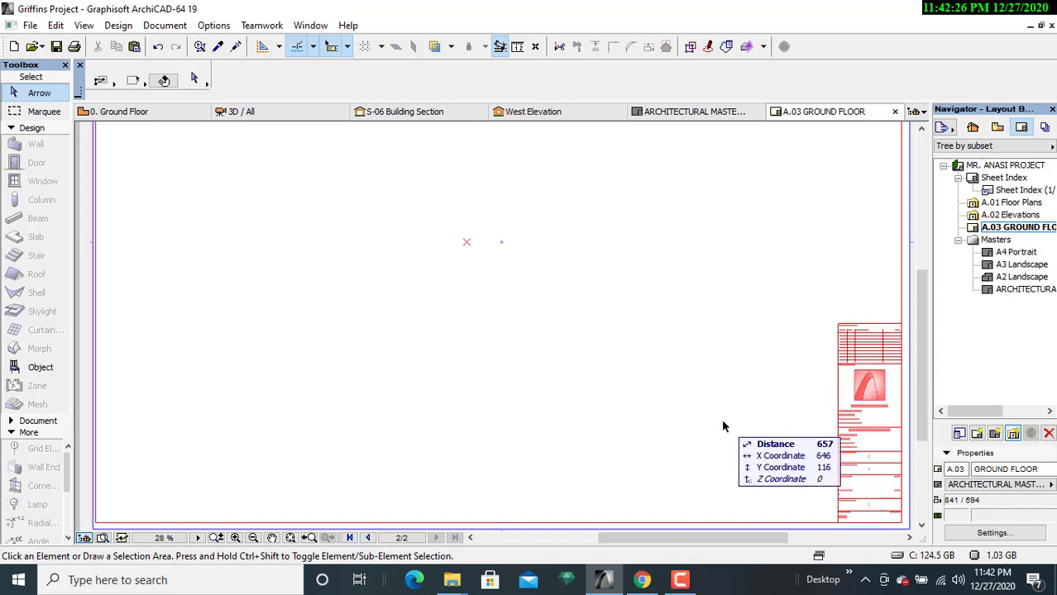
- Create a layout named ELEVATIONS based on ARCHITECTURAL MASTER LAYOUT, with drawing ID prefix A
click(976, 433)
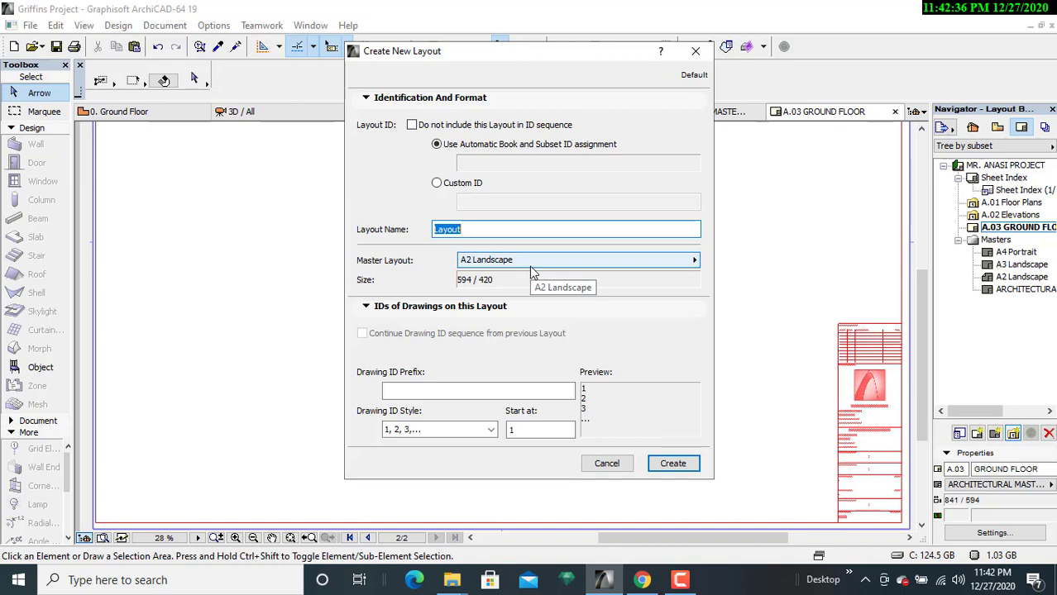
text(ELEVATIONS)
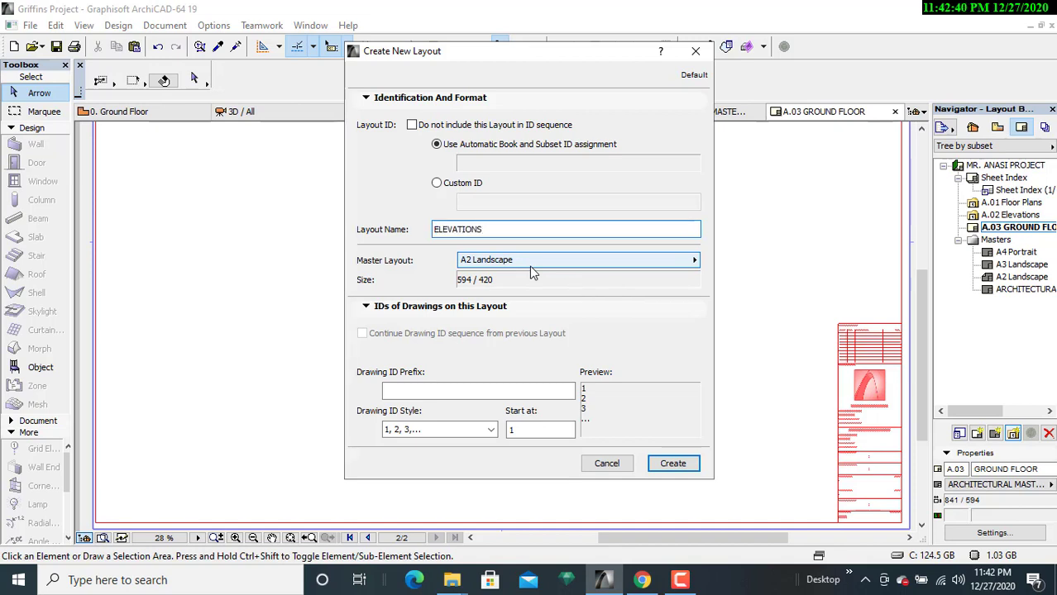
click(526, 260)
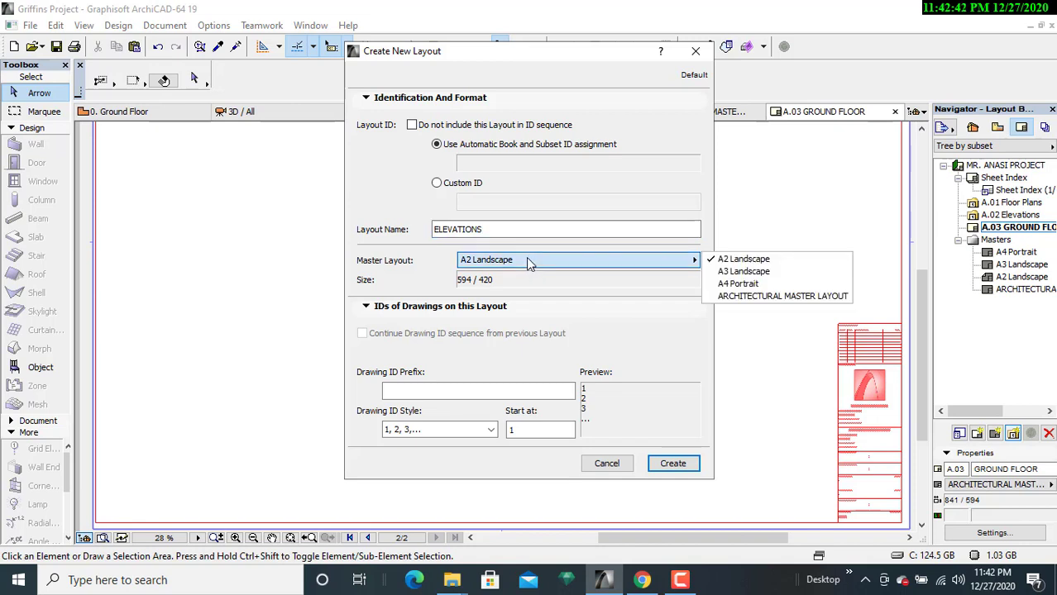
click(724, 297)
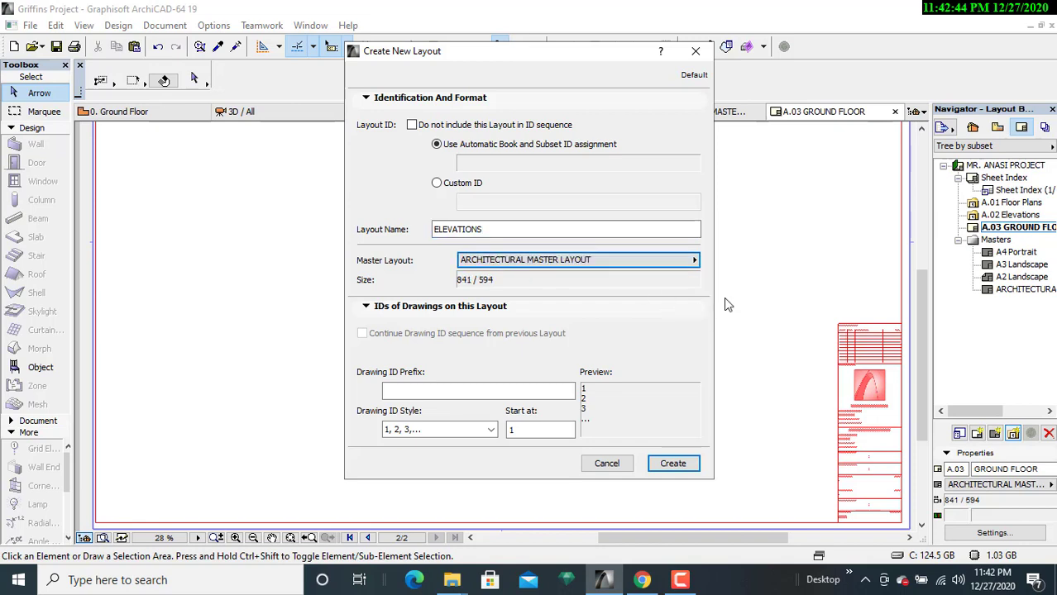
click(494, 229)
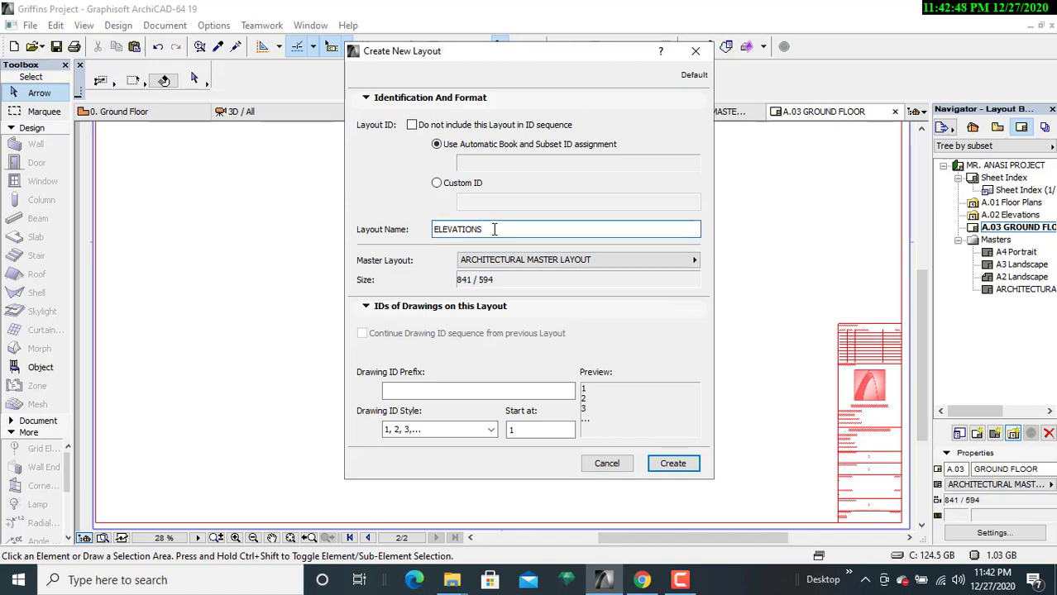
click(423, 391)
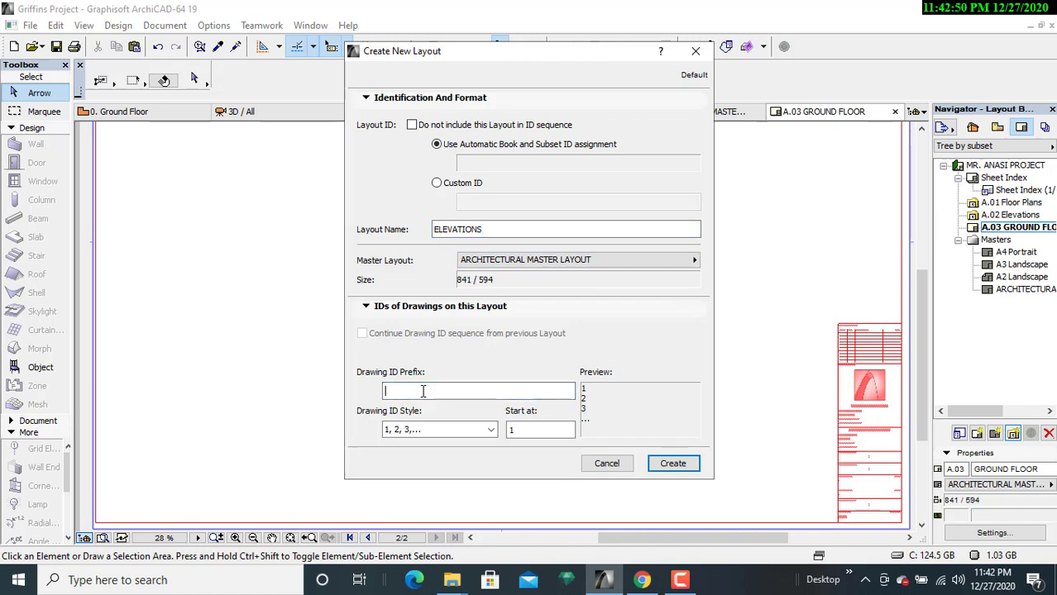
text(A)
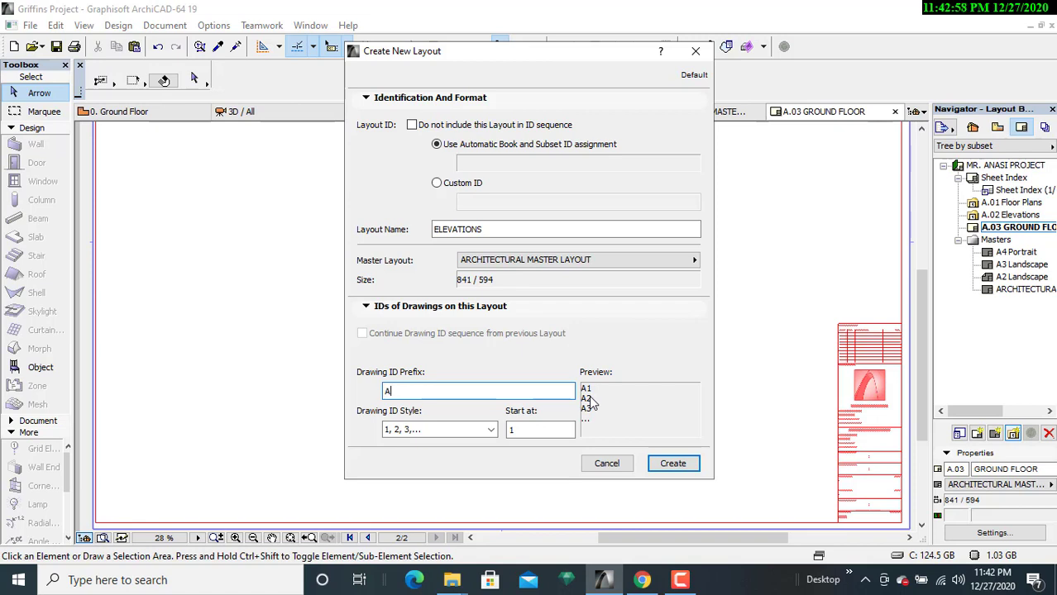
click(674, 464)
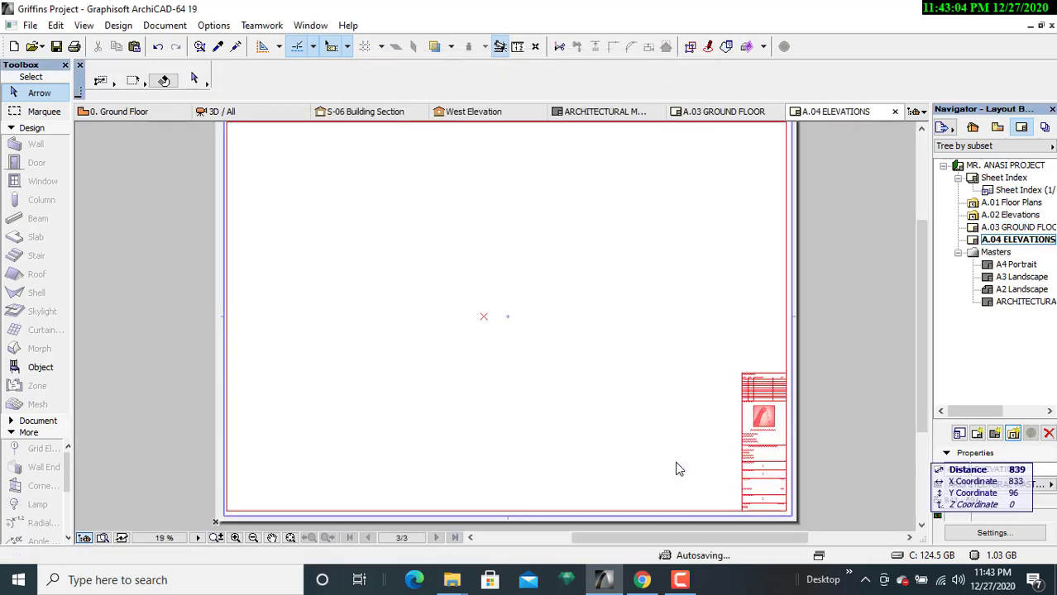
- Examine the ELEVATIONS layout's sheet and title block, and compare it with the GROUND FLOOR layout
scroll(699, 428, up, 3)
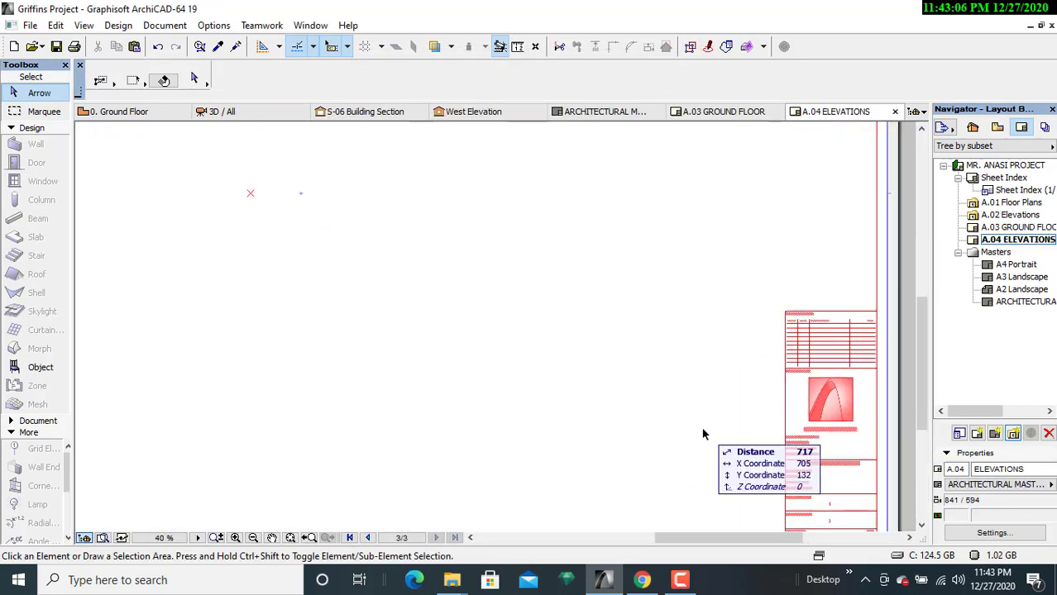
scroll(702, 430, up, 2)
middle_drag(703, 432, 567, 424)
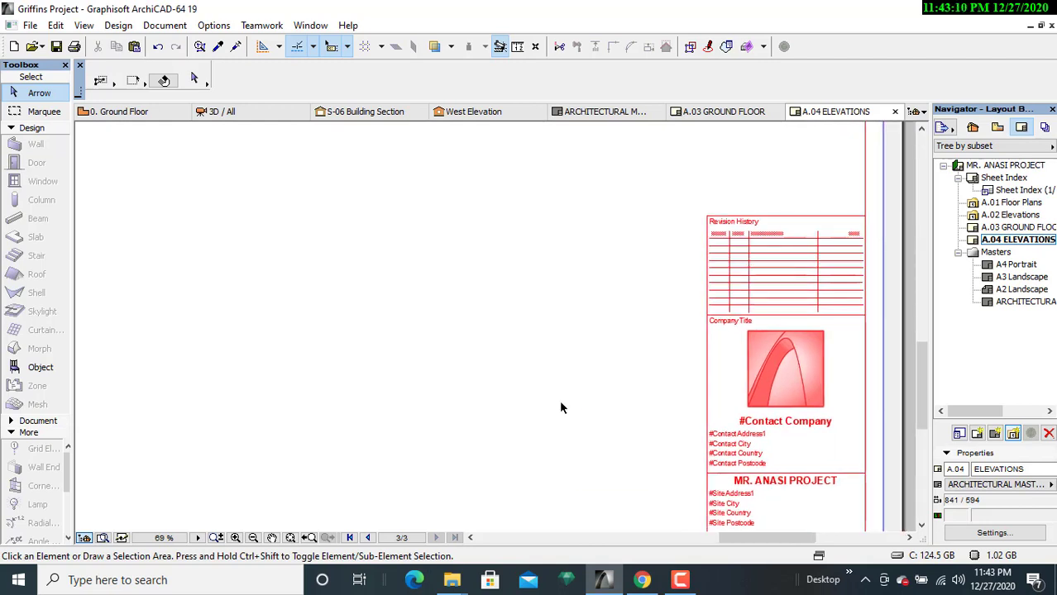
scroll(559, 406, down, 3)
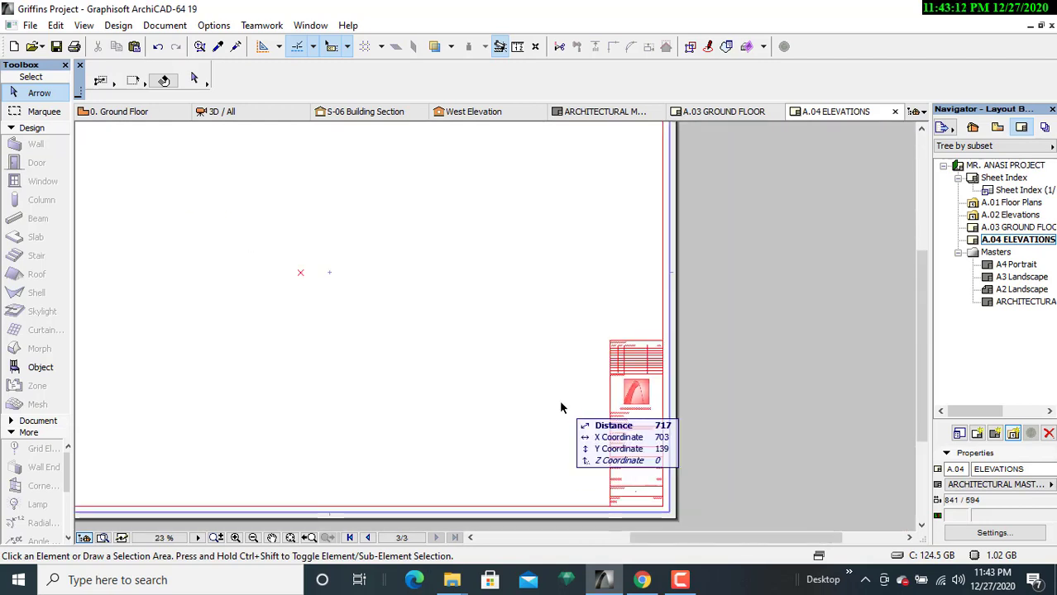
scroll(559, 399, down, 1)
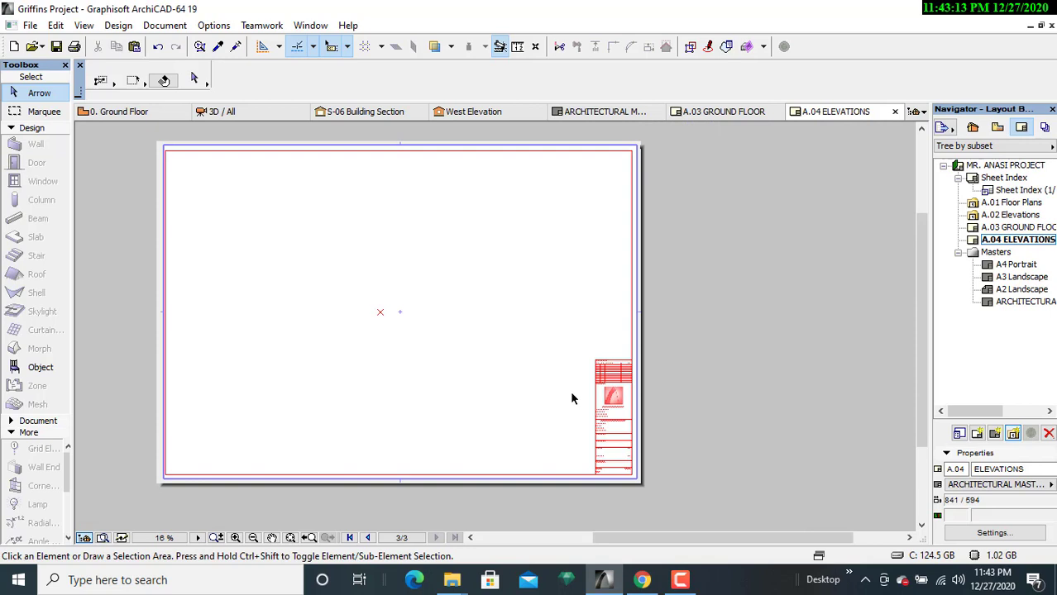
click(724, 112)
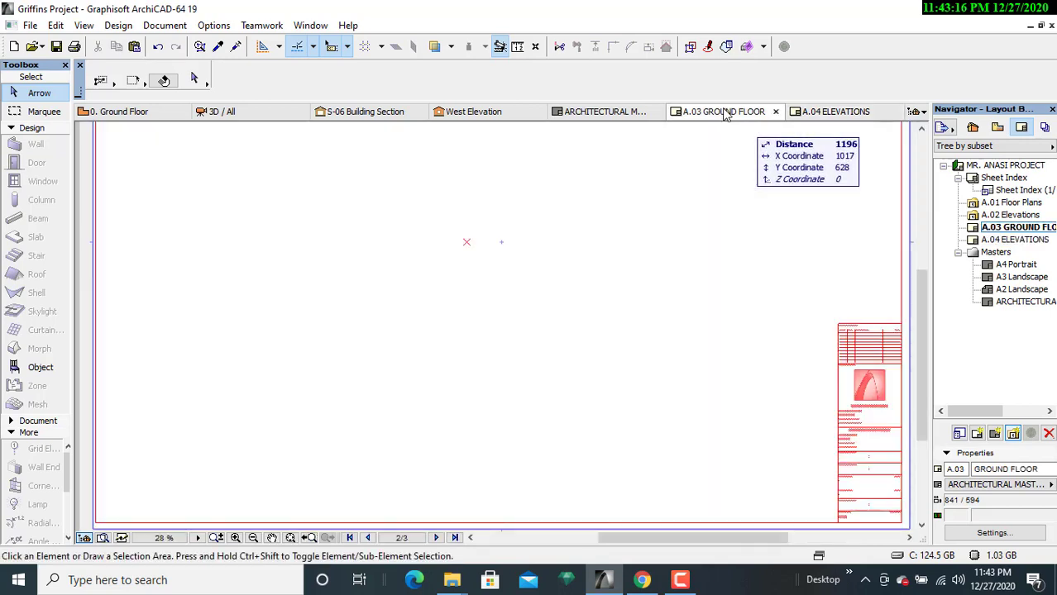
click(818, 113)
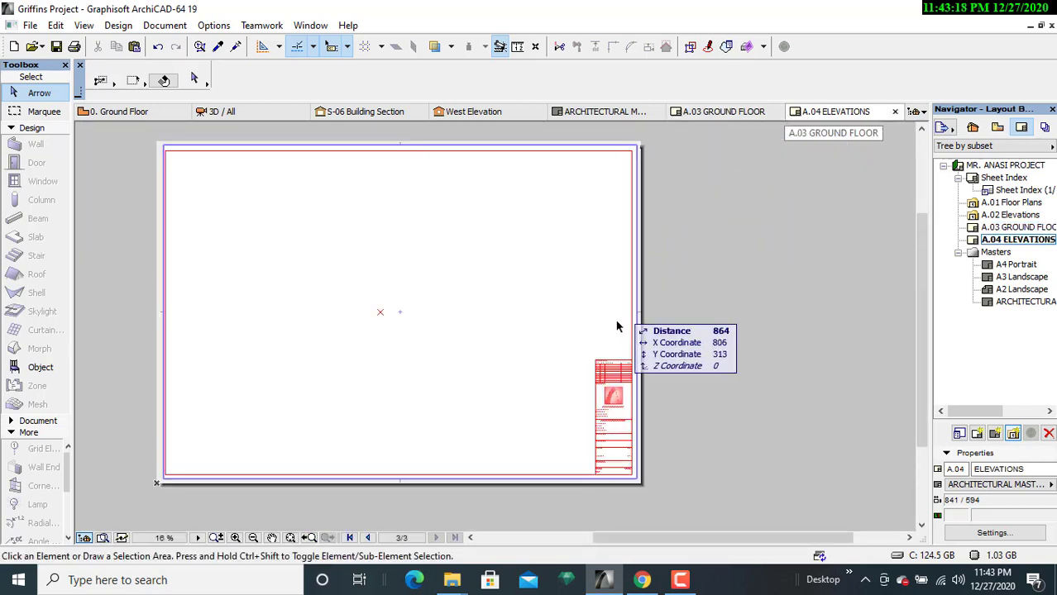
scroll(615, 320, up, 3)
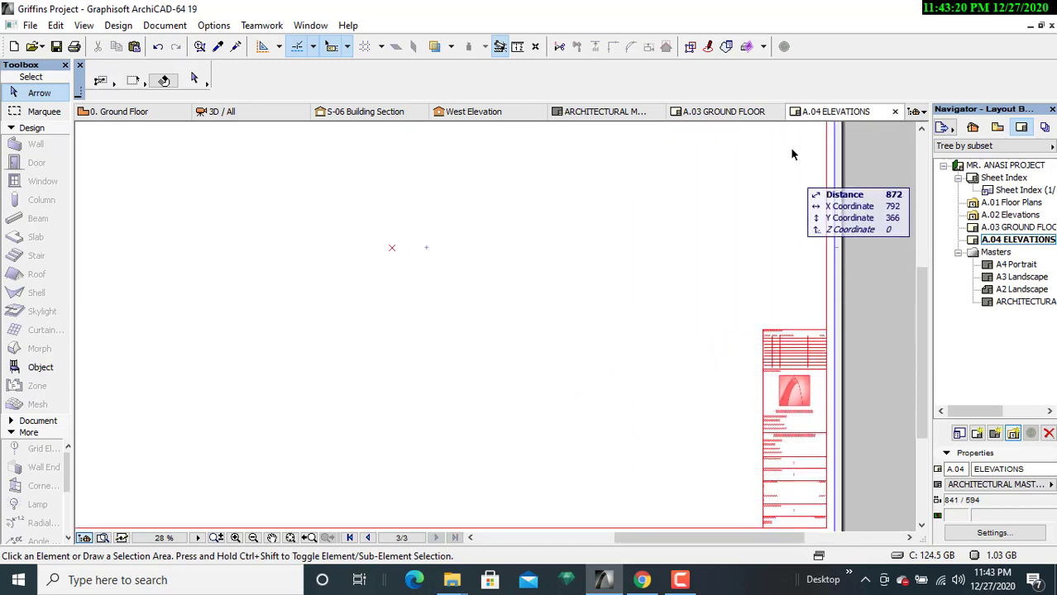
- Use the Organizer to place the 0. Ground Floor plan view on the A.03 GROUND FLOOR layout
click(718, 113)
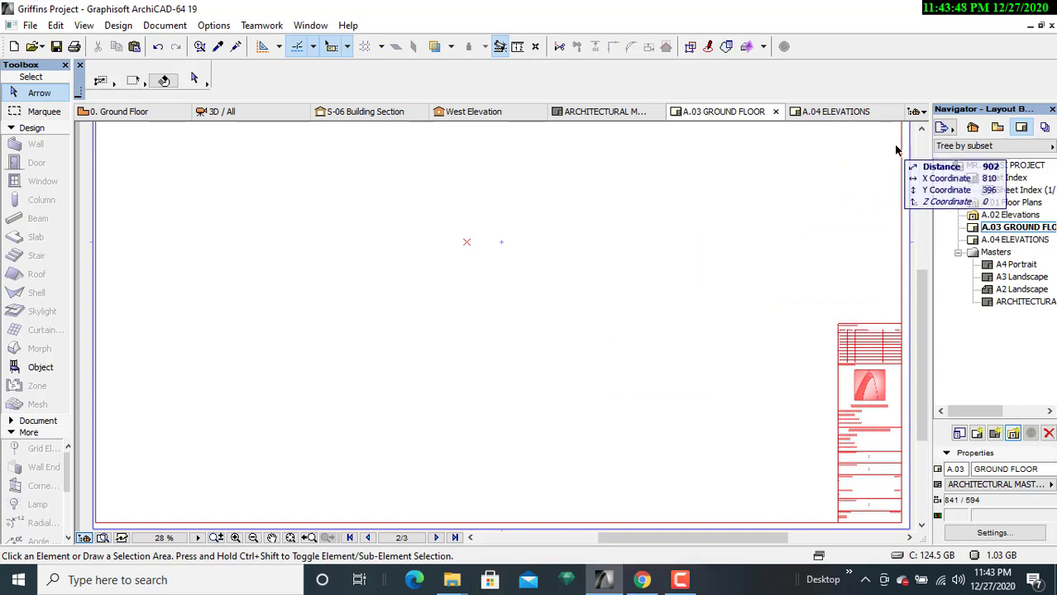
click(944, 129)
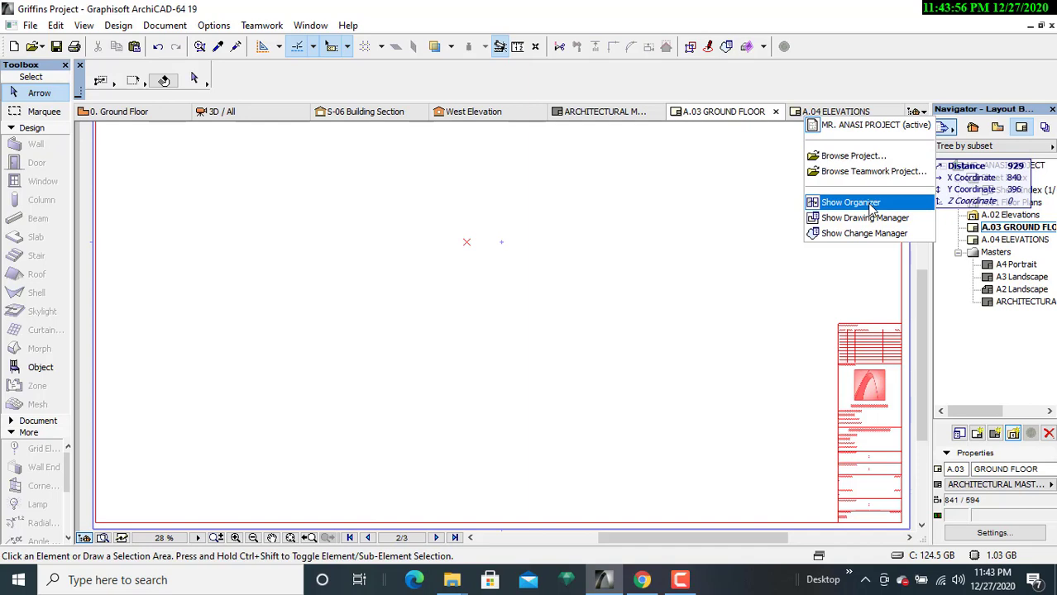
click(869, 209)
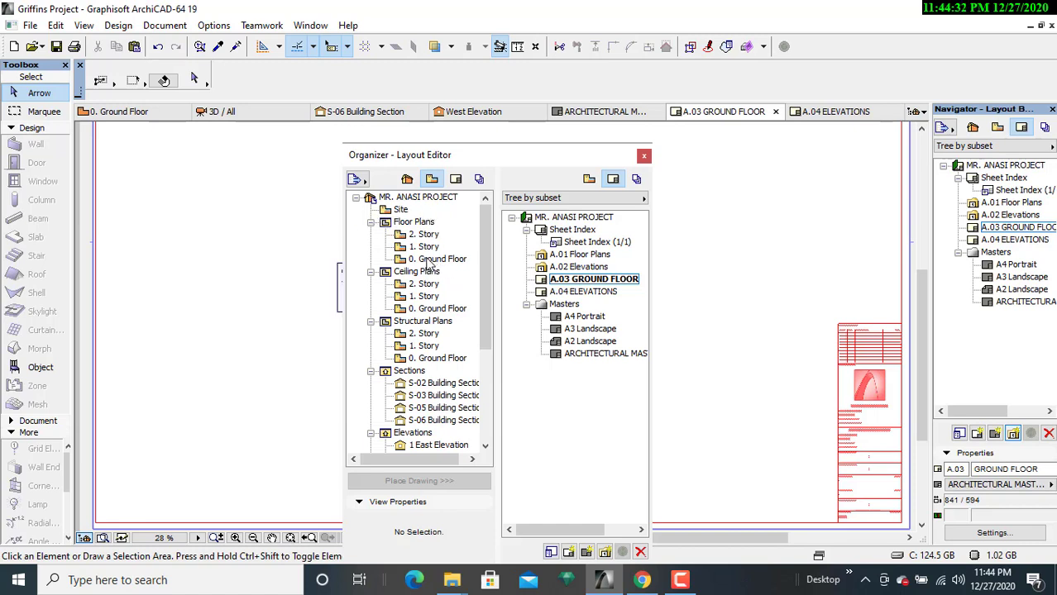
click(429, 259)
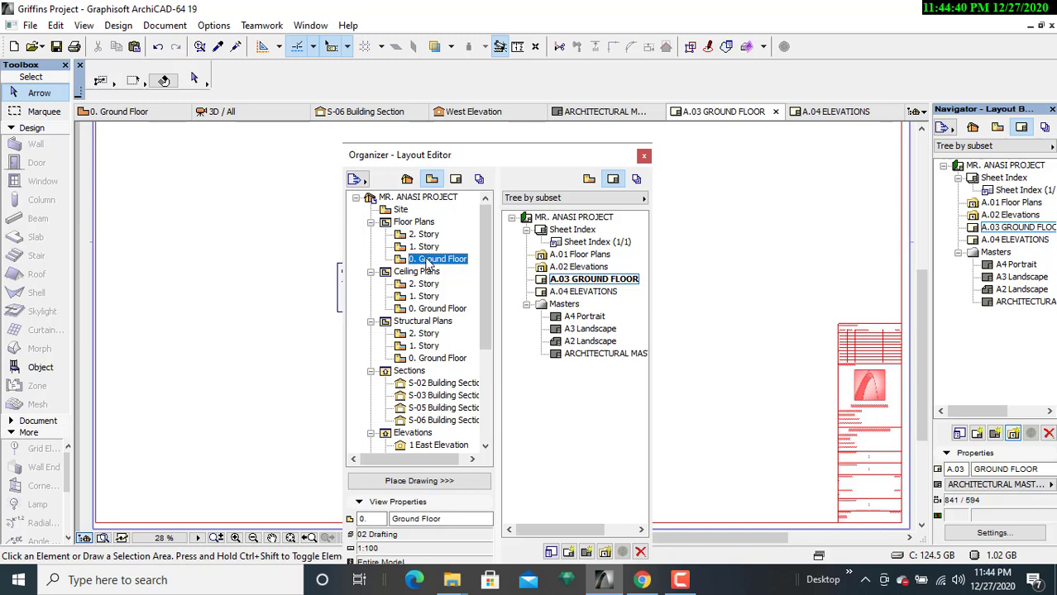
drag(429, 263, 592, 285)
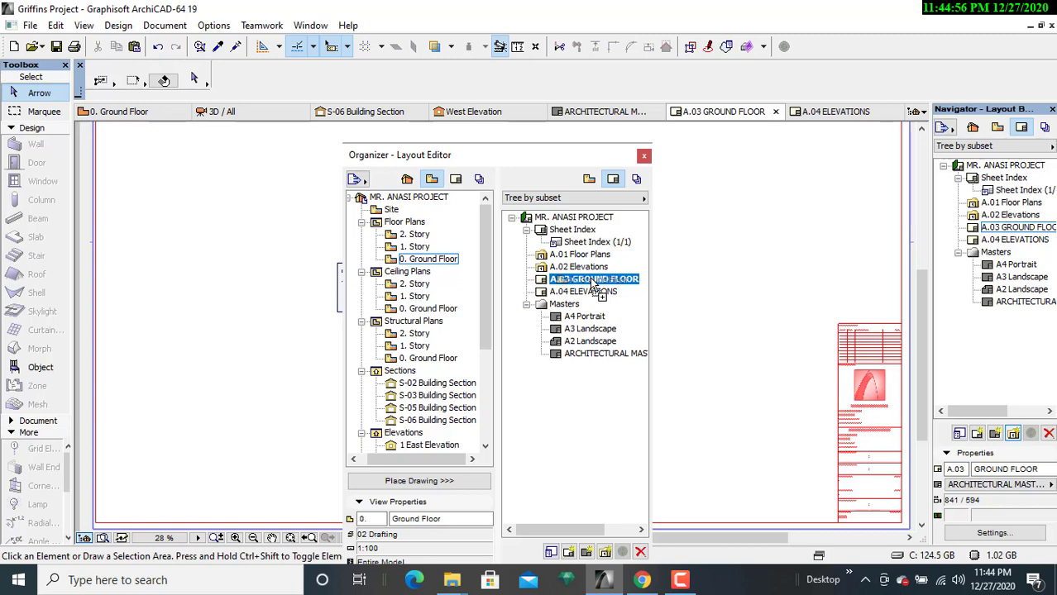
drag(592, 284, 601, 297)
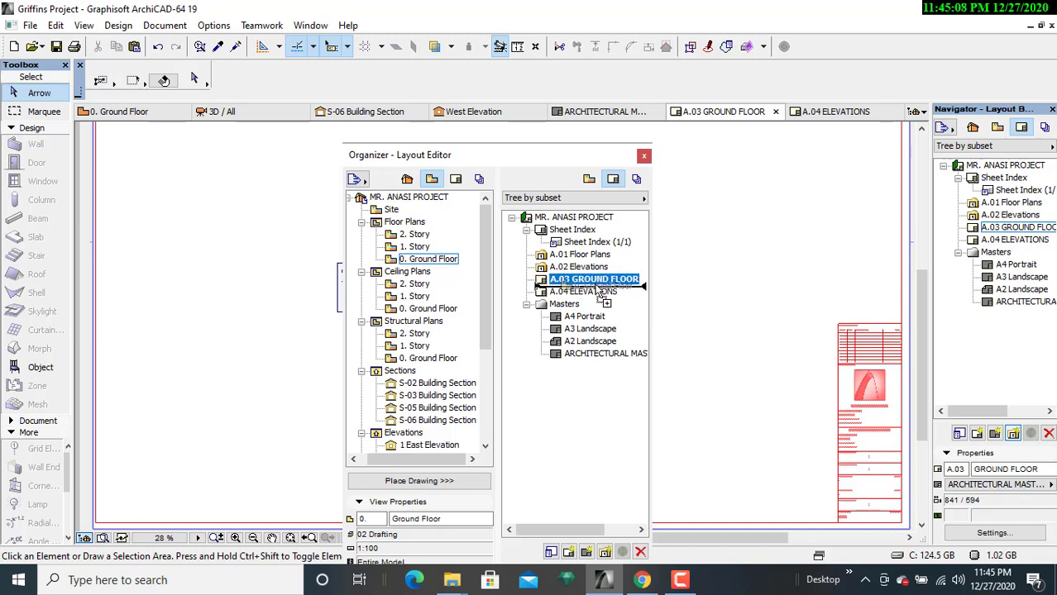
drag(601, 297, 601, 297)
drag(601, 297, 593, 284)
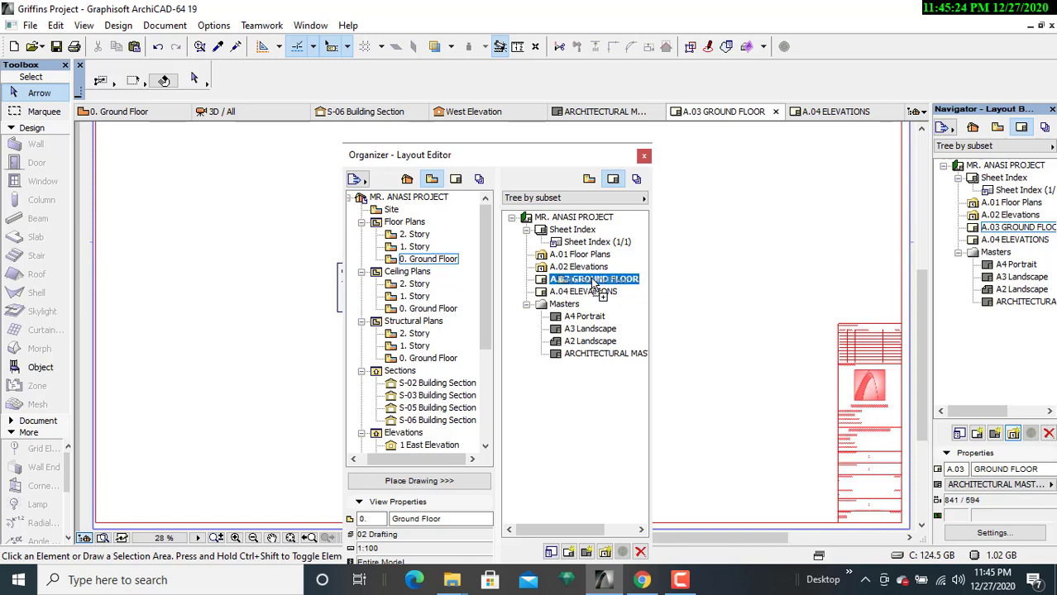
drag(593, 284, 593, 283)
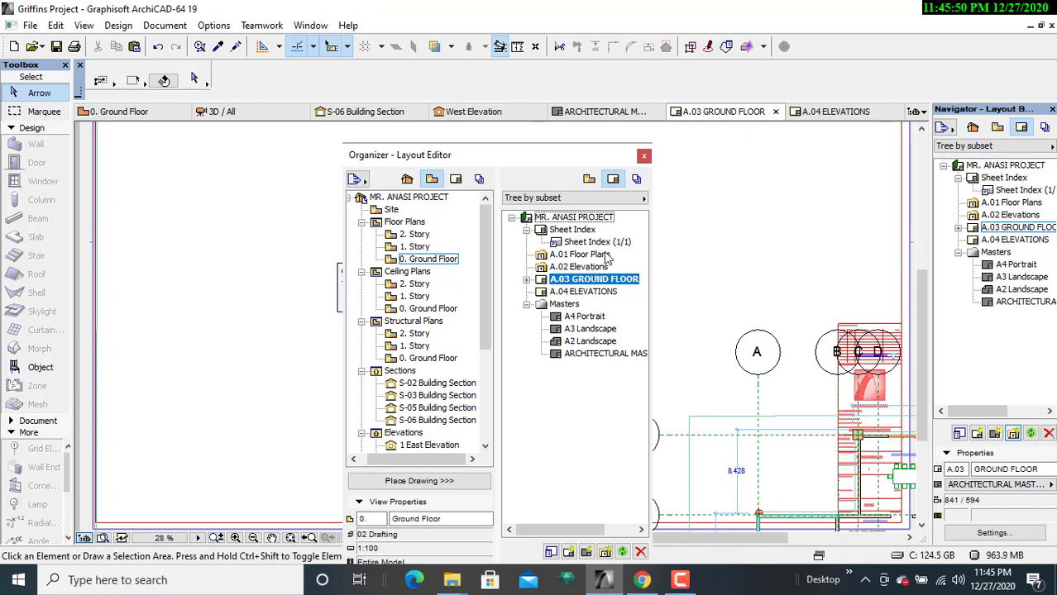
click(644, 158)
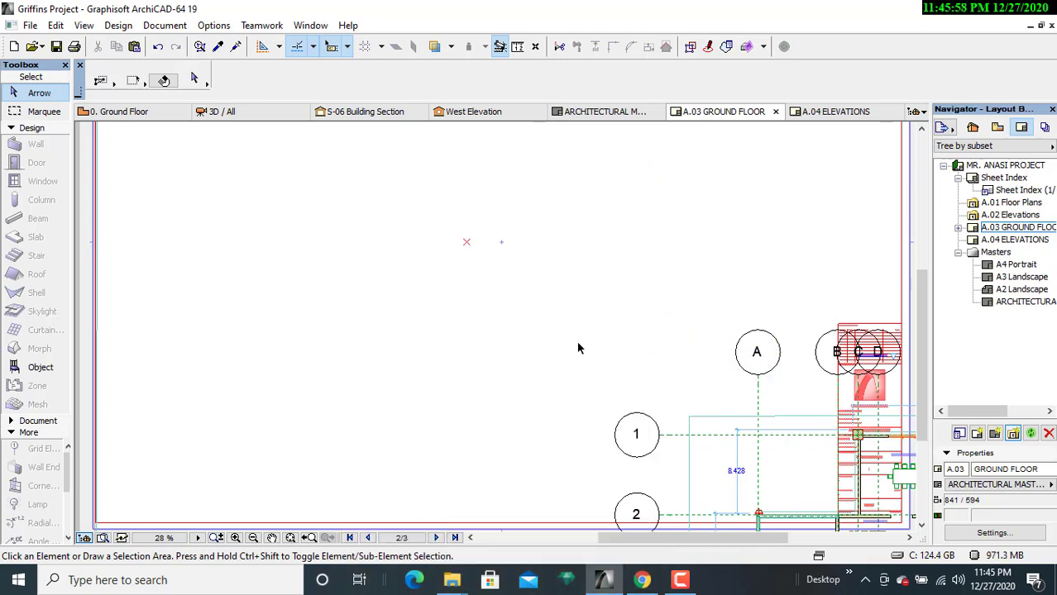
- Move the placed ground floor drawing diagonally so the plan lies over the upper-left part of the A1 sheet
scroll(578, 339, up, 3)
scroll(261, 231, down, 5)
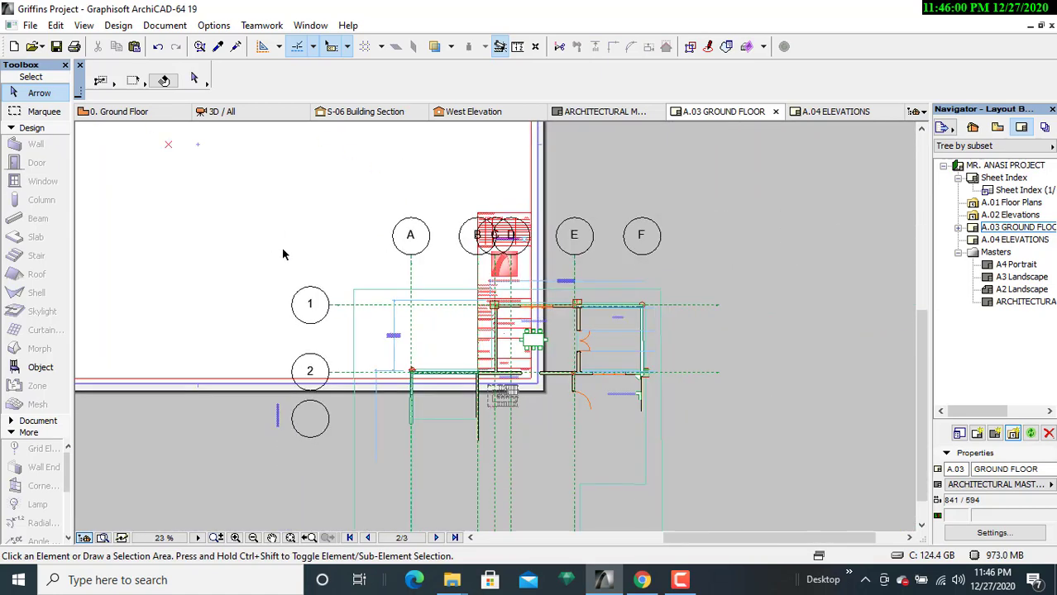
scroll(307, 266, down, 4)
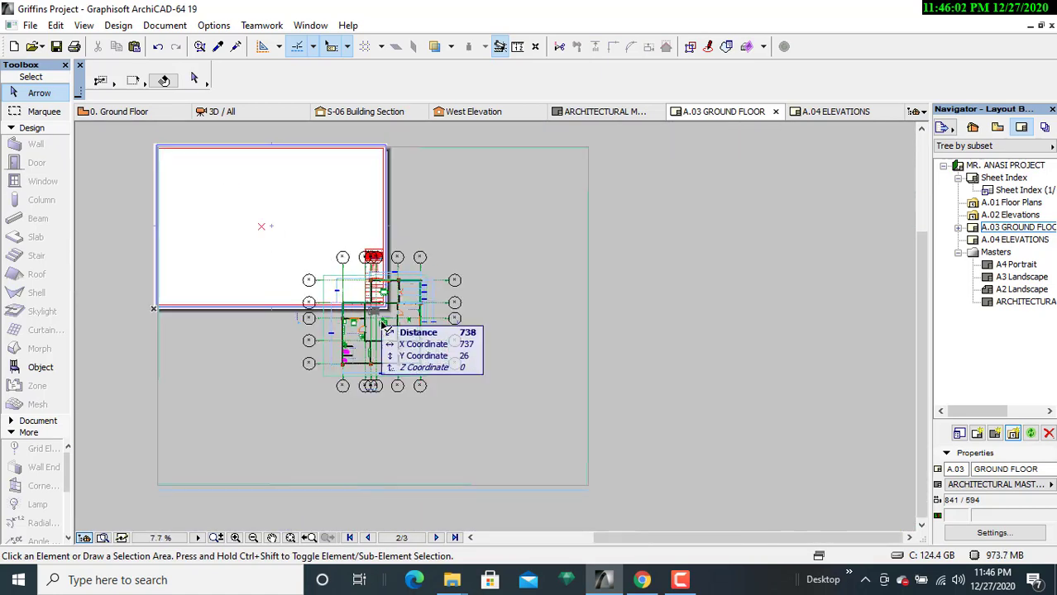
middle_drag(469, 382, 682, 407)
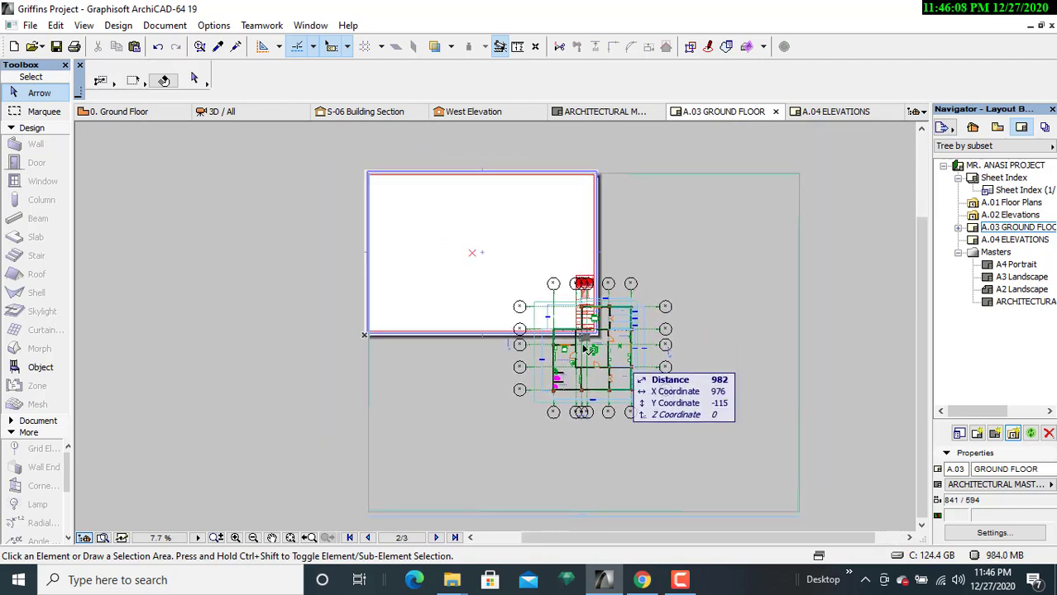
click(550, 307)
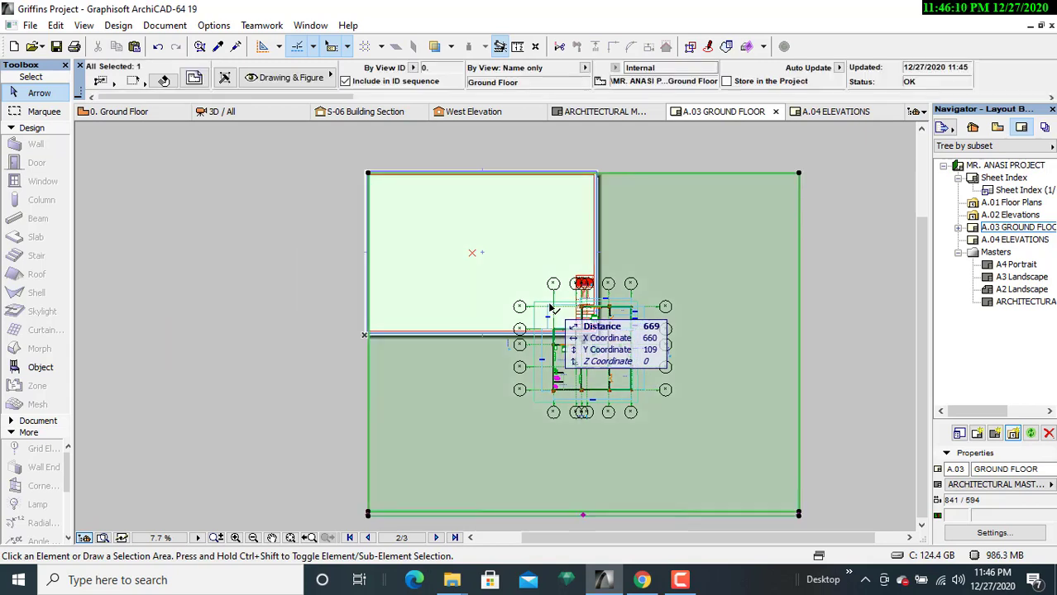
click(546, 304)
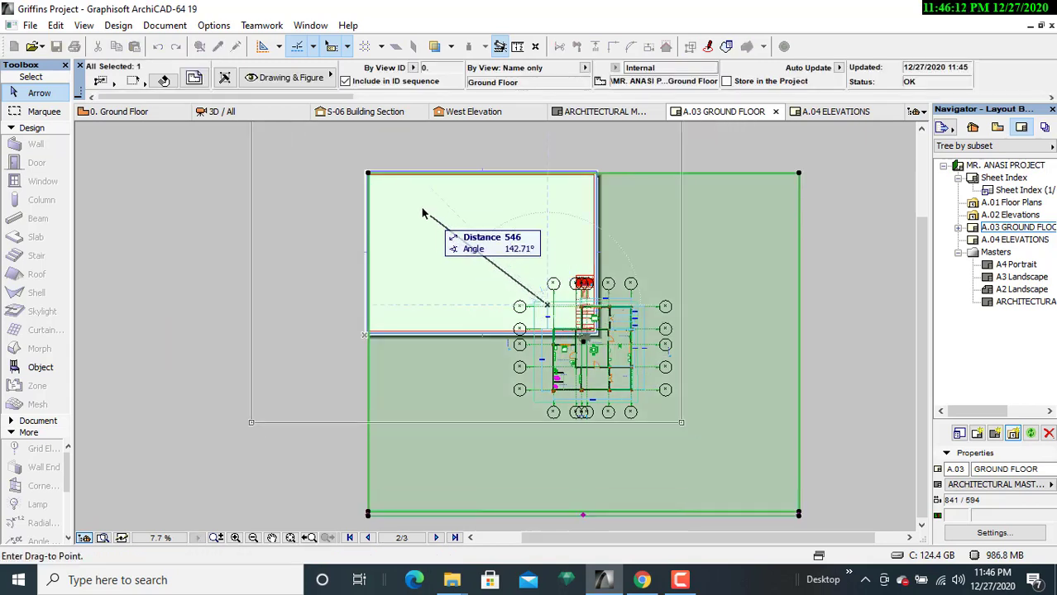
click(396, 197)
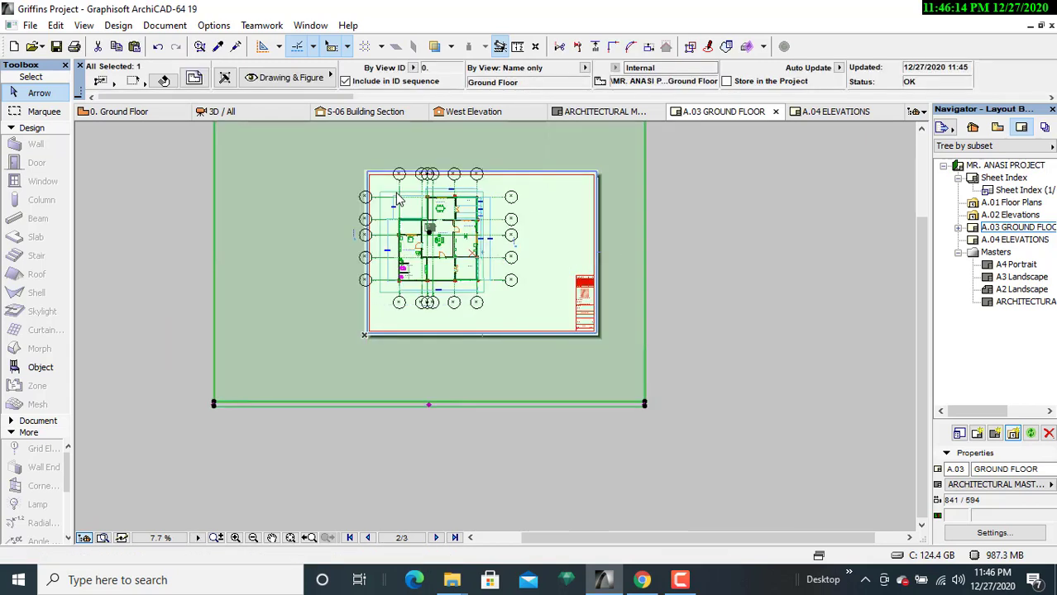
click(596, 431)
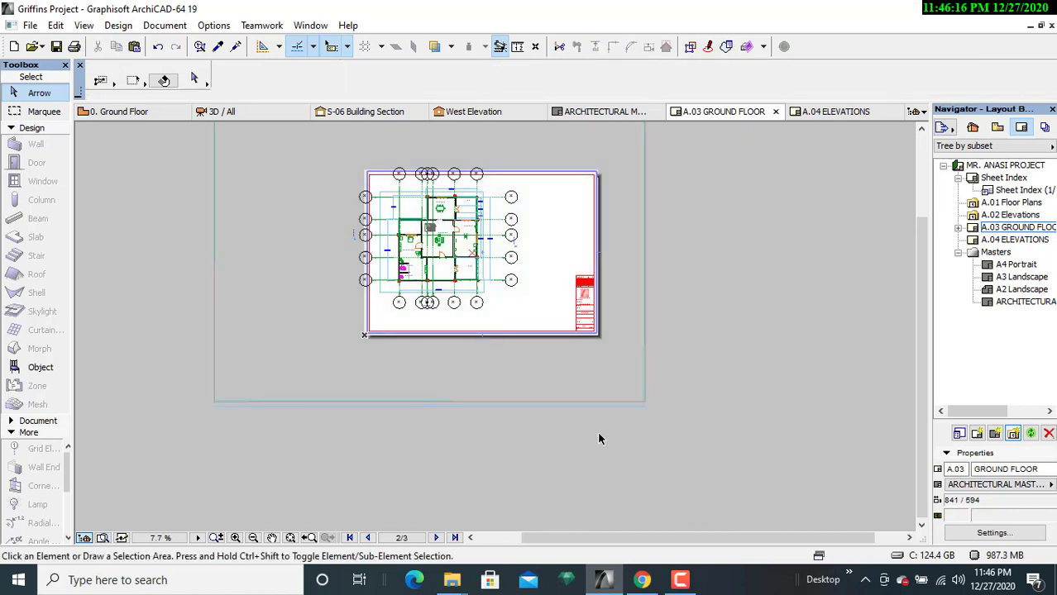
- Shift the ground floor drawing down and to the right, bringing the plan and its grid bubbles inside the sheet border
click(427, 266)
click(430, 270)
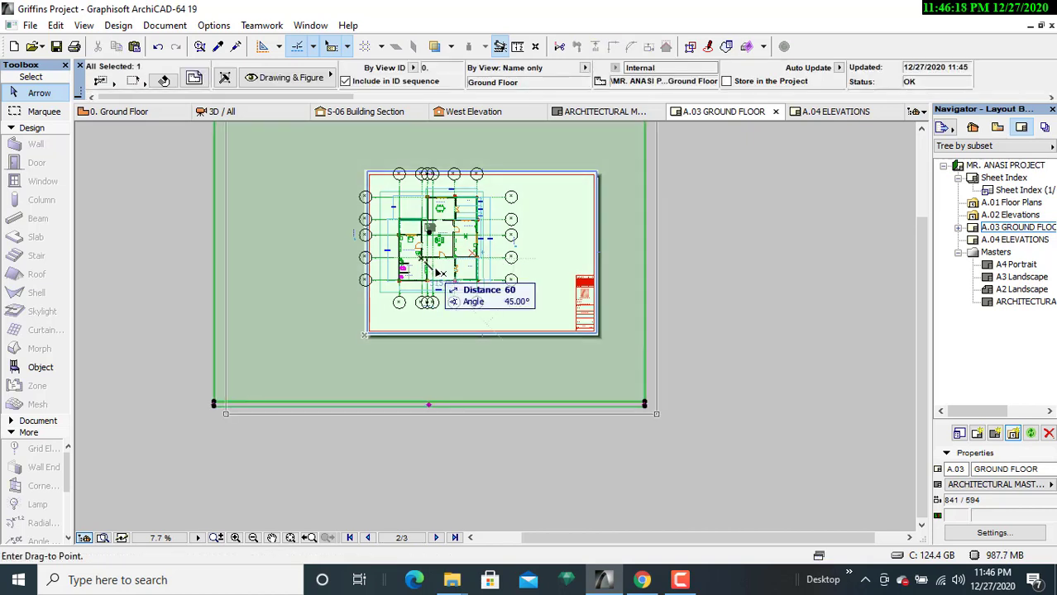
click(471, 288)
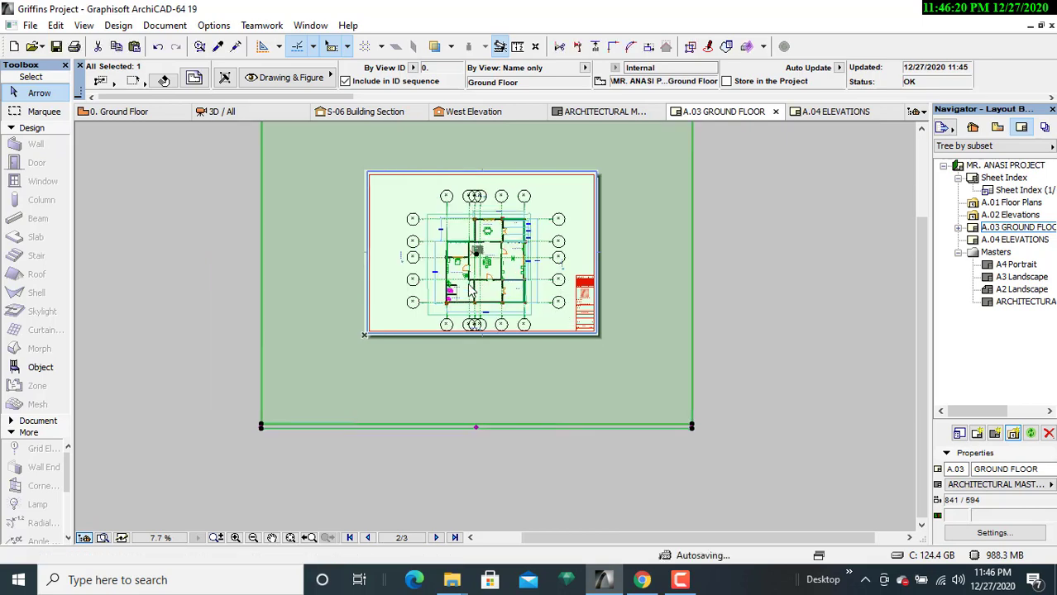
scroll(484, 371, up, 2)
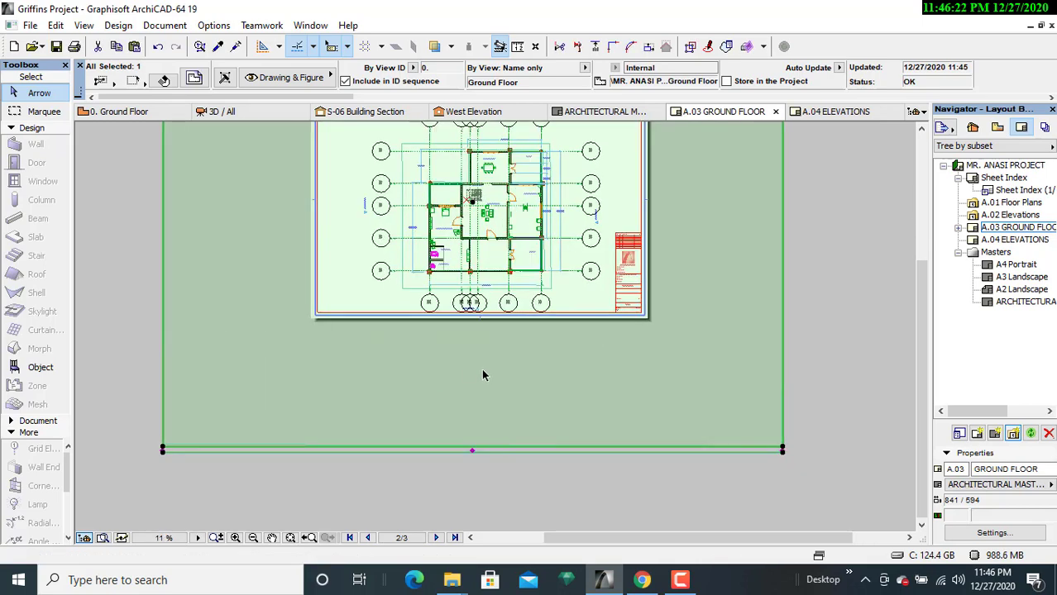
scroll(483, 377, up, 1)
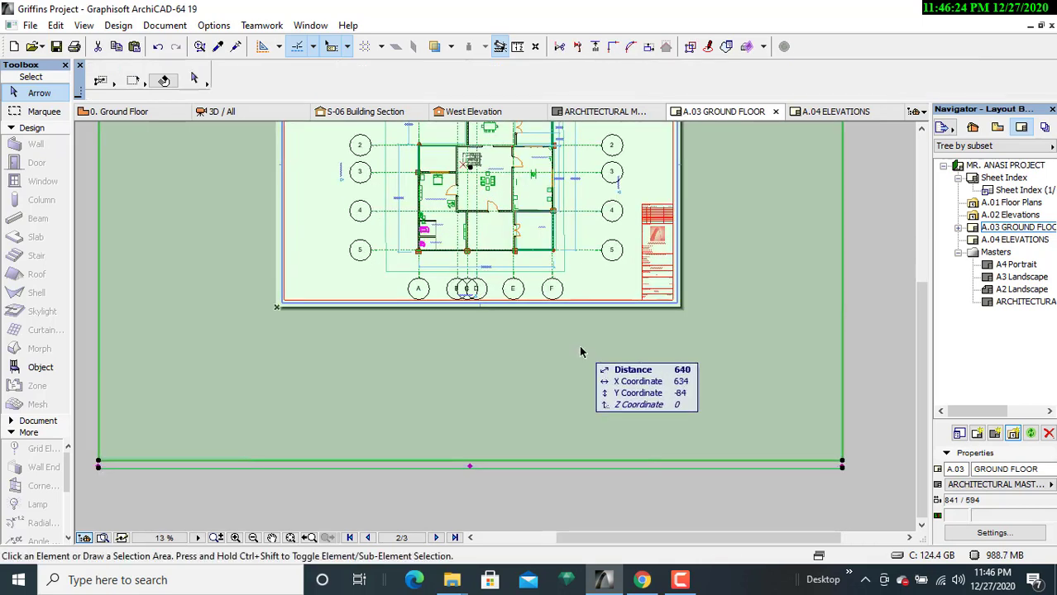
scroll(595, 356, up, 3)
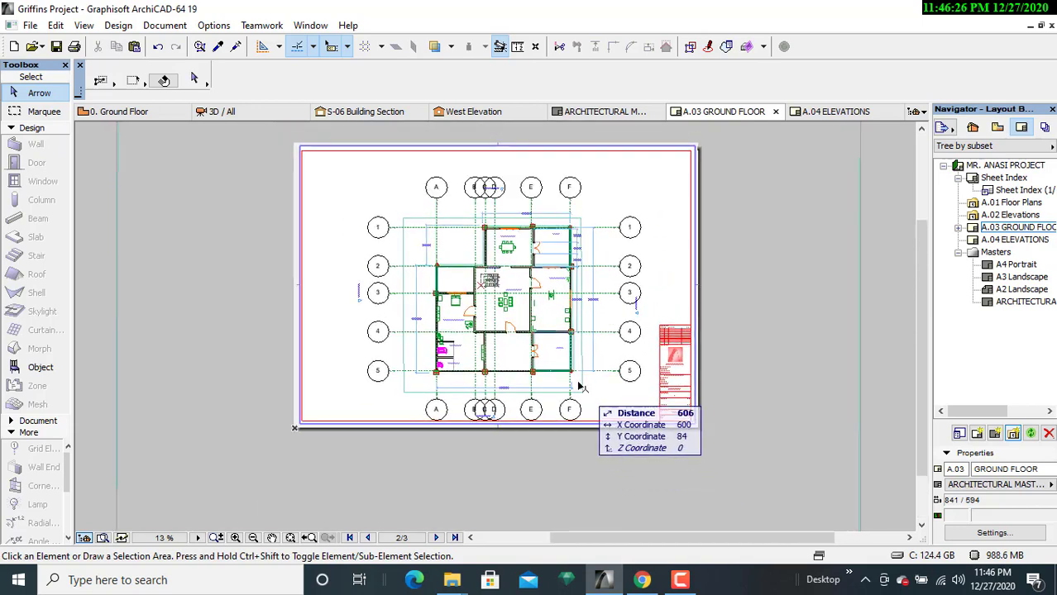
scroll(533, 346, up, 3)
scroll(533, 346, up, 1)
scroll(534, 346, down, 2)
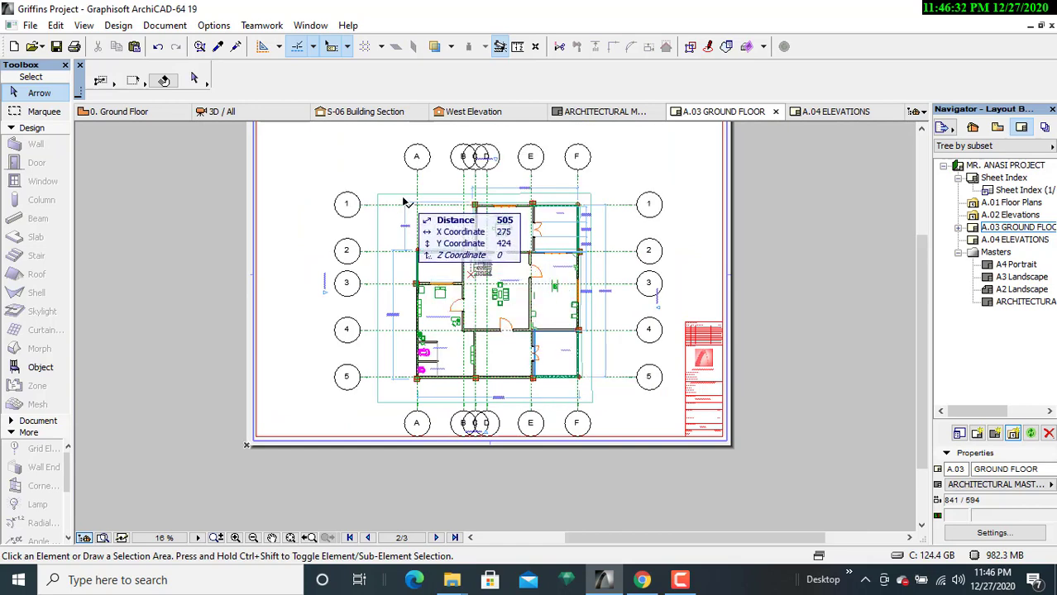
- Fine-tune the ground floor drawing's position so the plan sits centred between the upper and lower sheet borders, clear of the title block
click(407, 218)
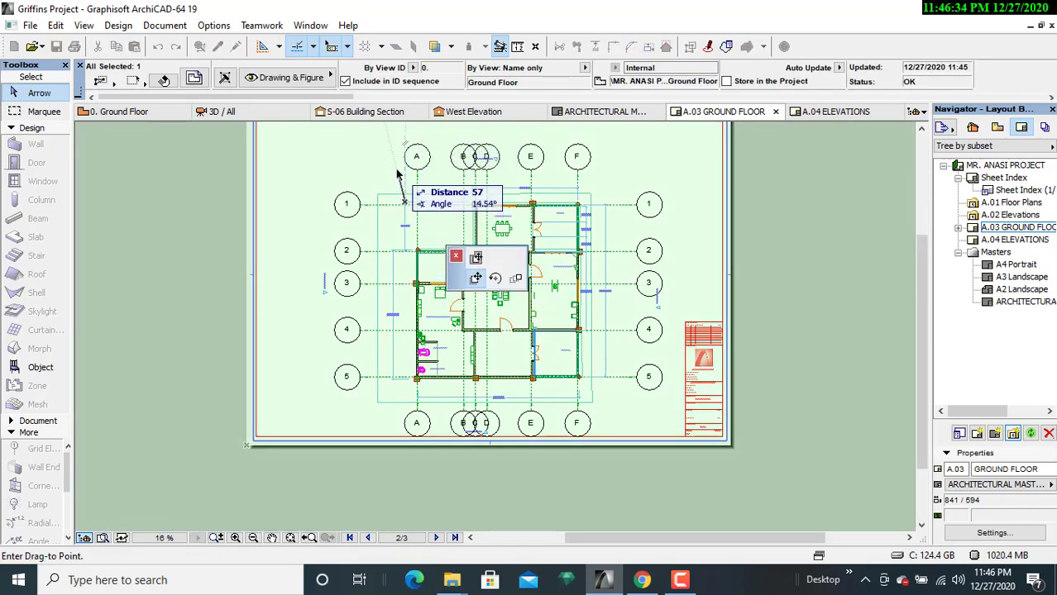
click(397, 173)
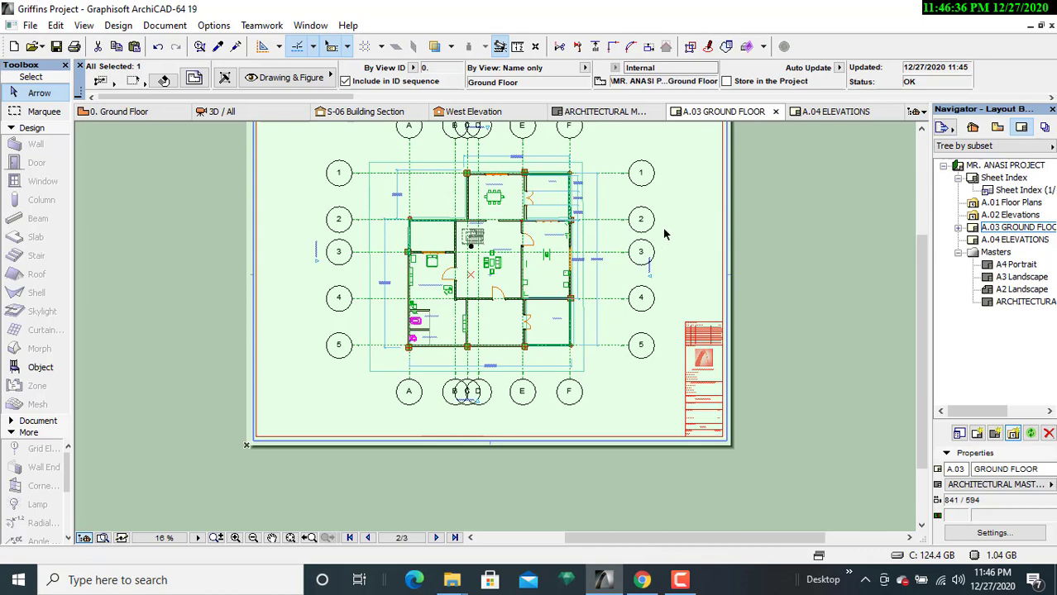
click(666, 236)
scroll(618, 296, down, 1)
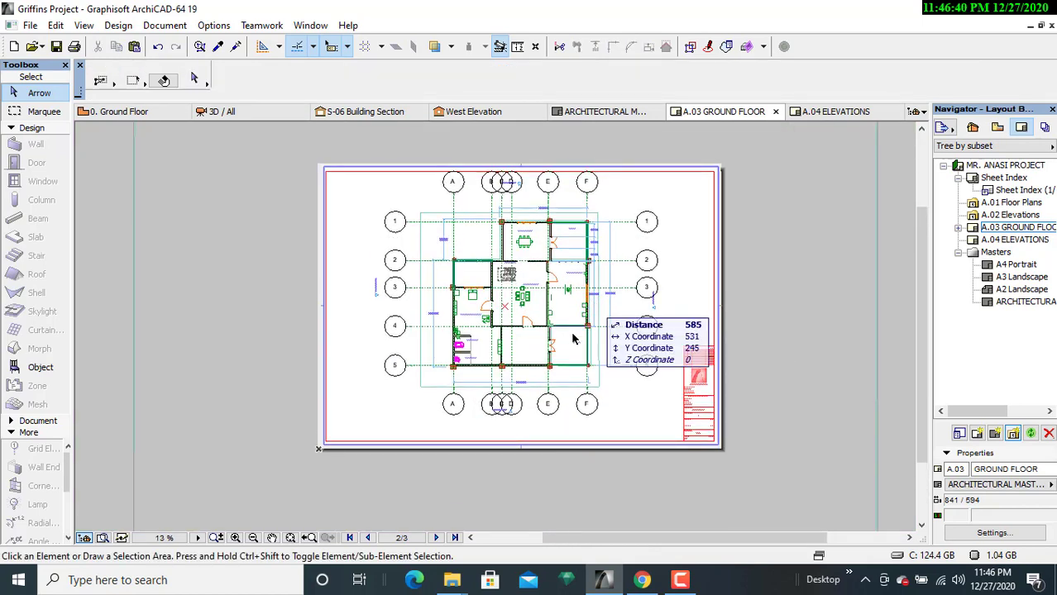
click(585, 331)
drag(586, 331, 592, 343)
click(344, 207)
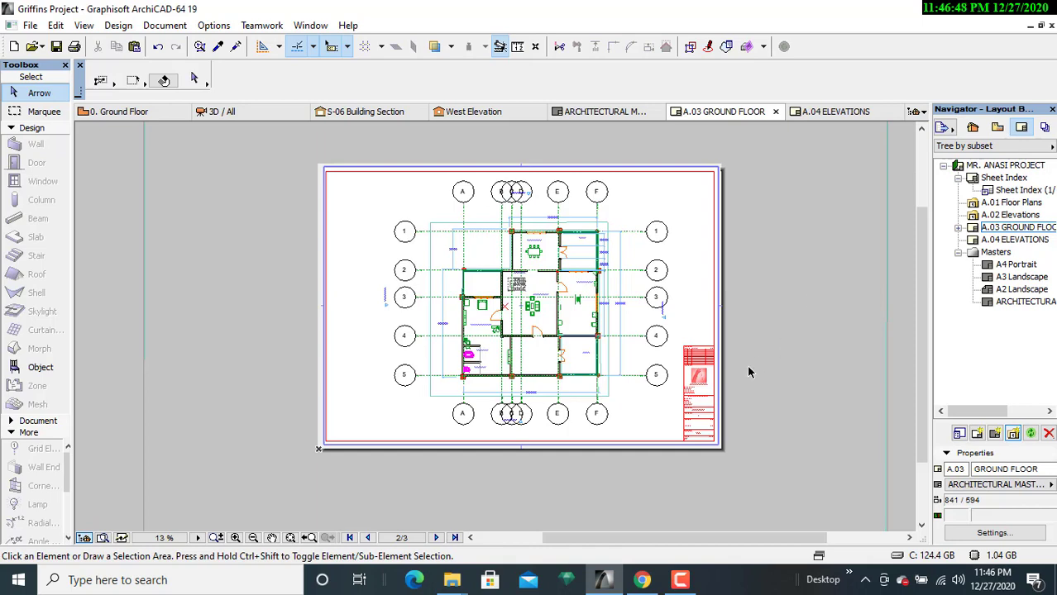
scroll(747, 372, up, 4)
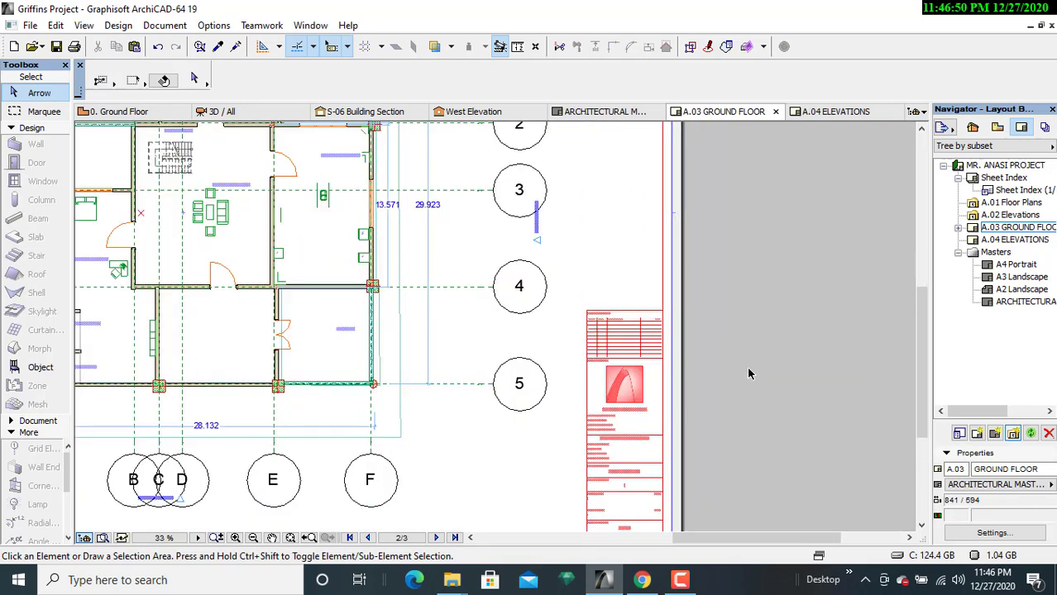
middle_drag(252, 339, 678, 356)
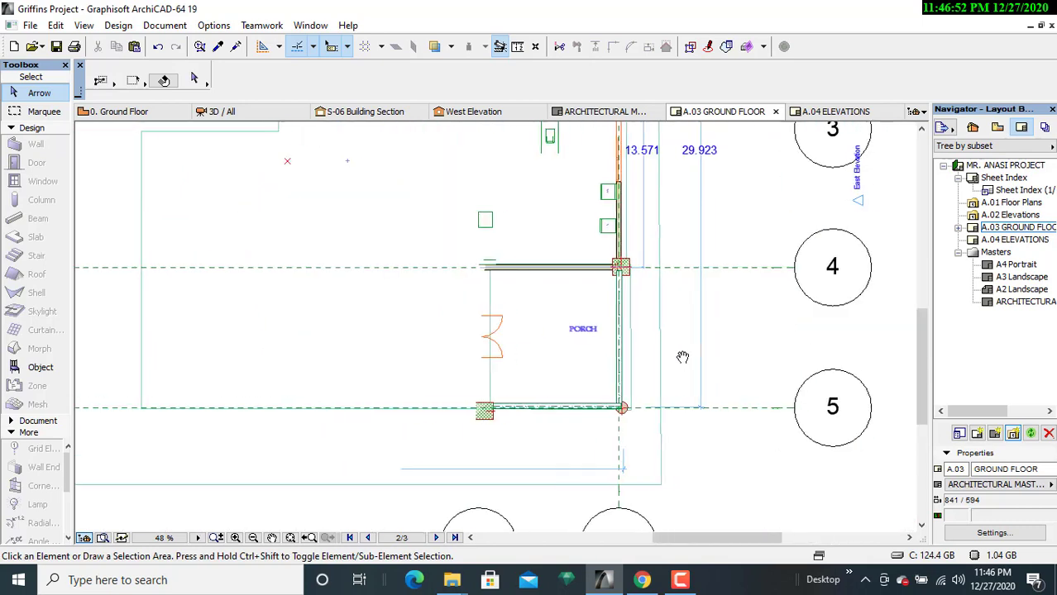
scroll(378, 289, down, 5)
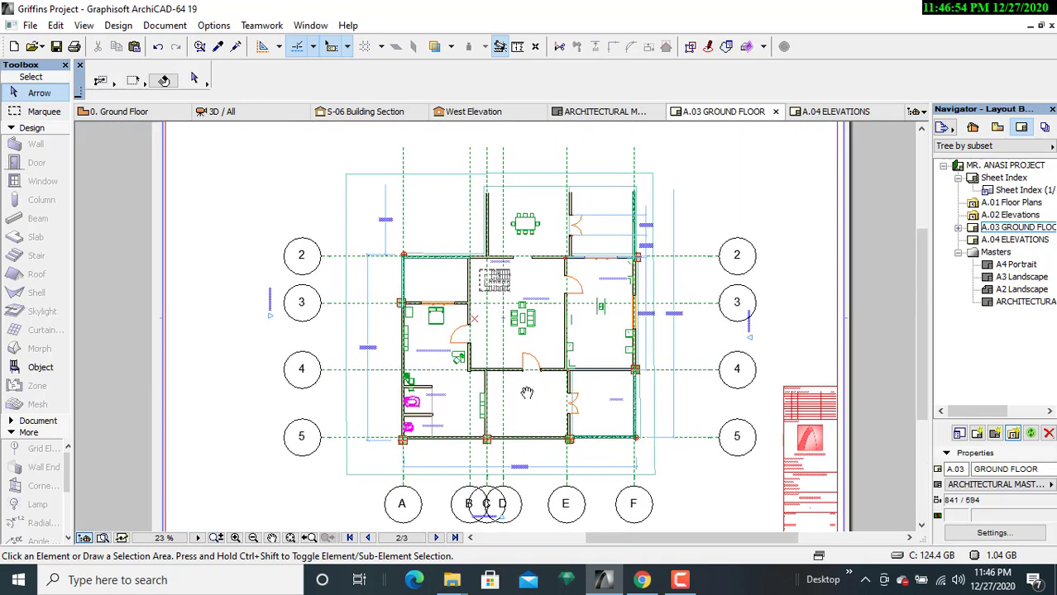
middle_drag(535, 359, 543, 320)
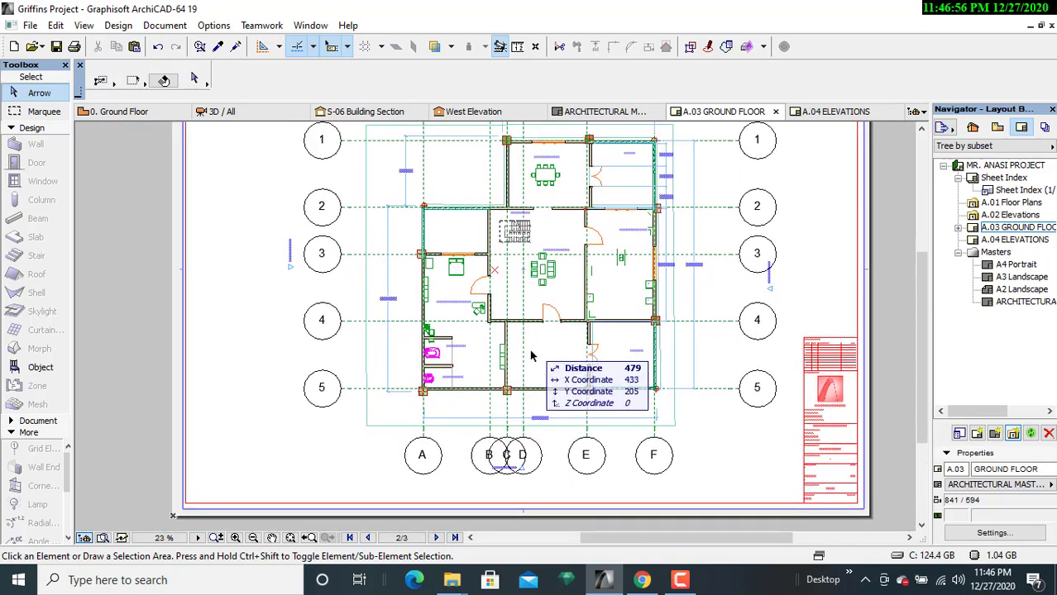
middle_drag(654, 267, 643, 320)
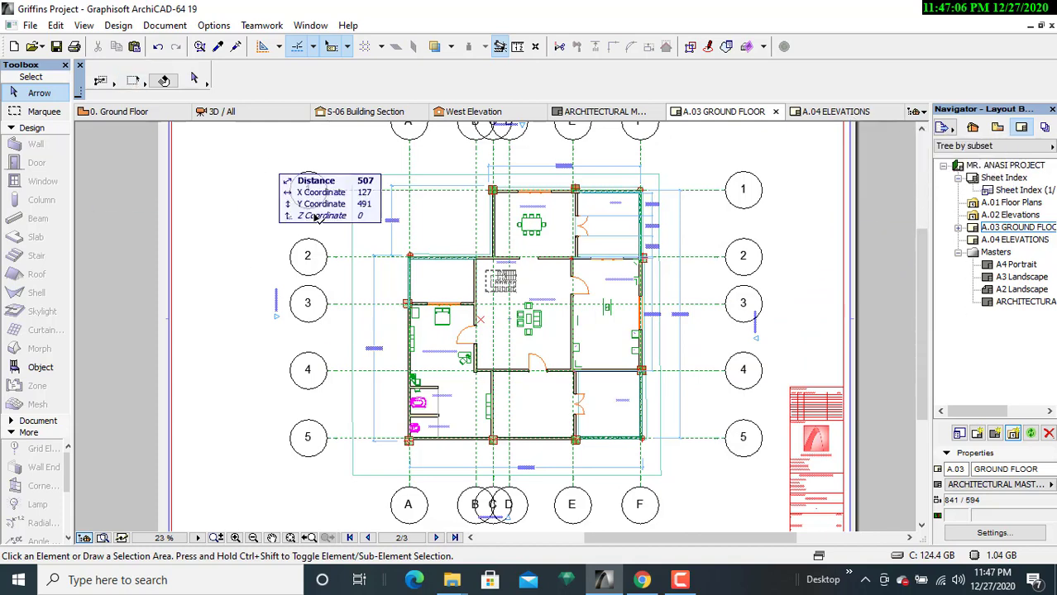
- Use the Organizer to place the East Elevation view on the A.04 ELEVATIONS layout
click(944, 129)
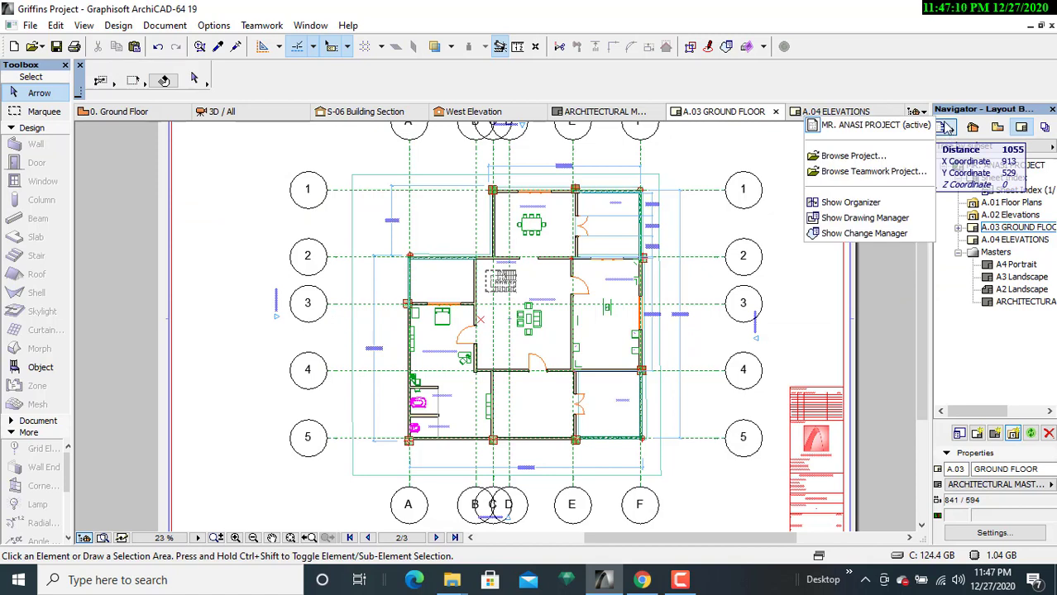
click(863, 204)
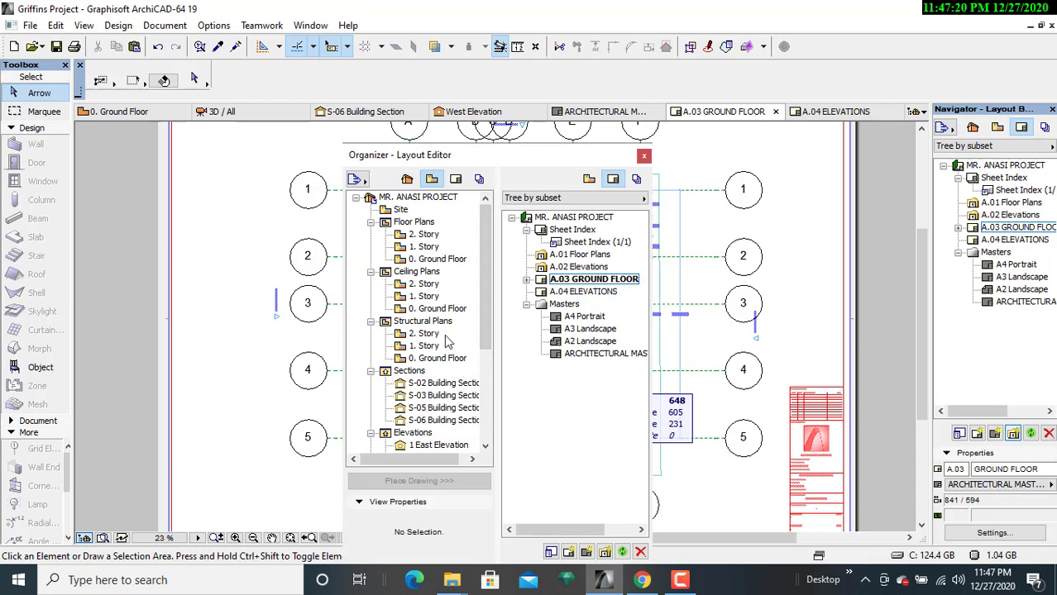
drag(481, 253, 479, 341)
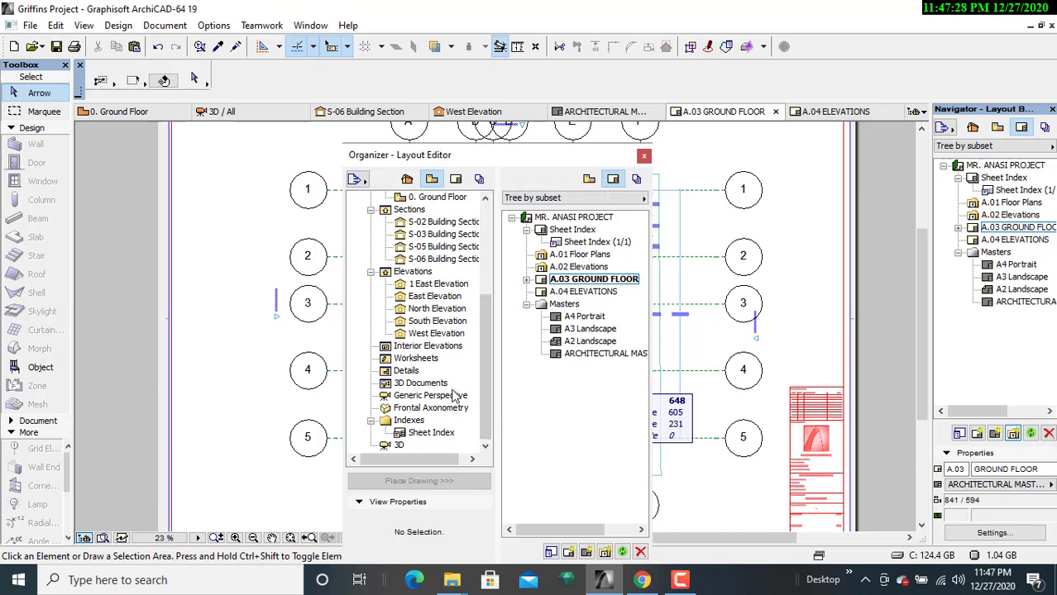
click(429, 297)
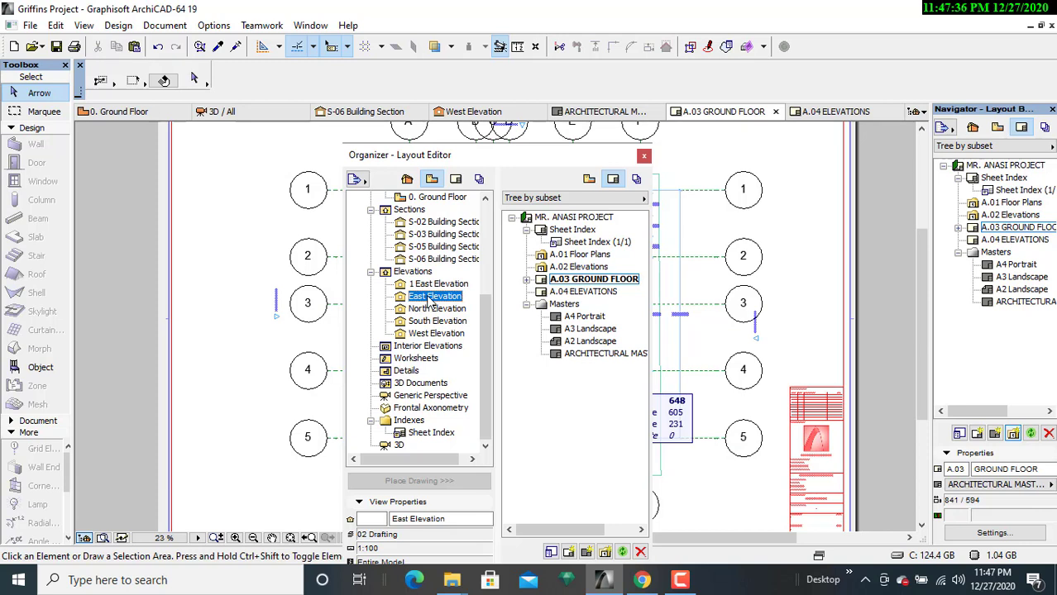
drag(429, 300, 588, 291)
drag(587, 286, 588, 299)
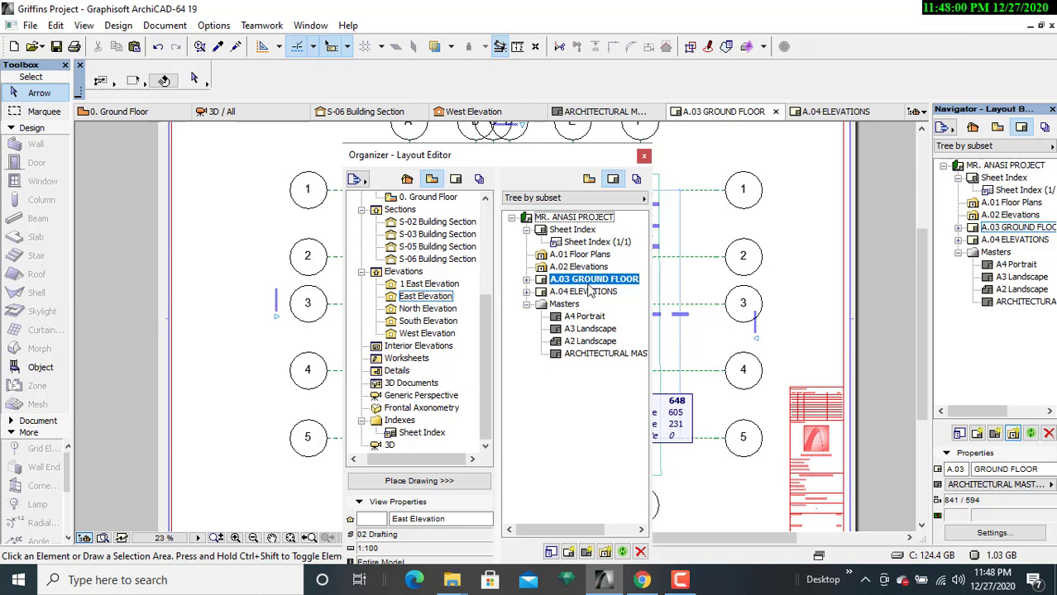
click(644, 157)
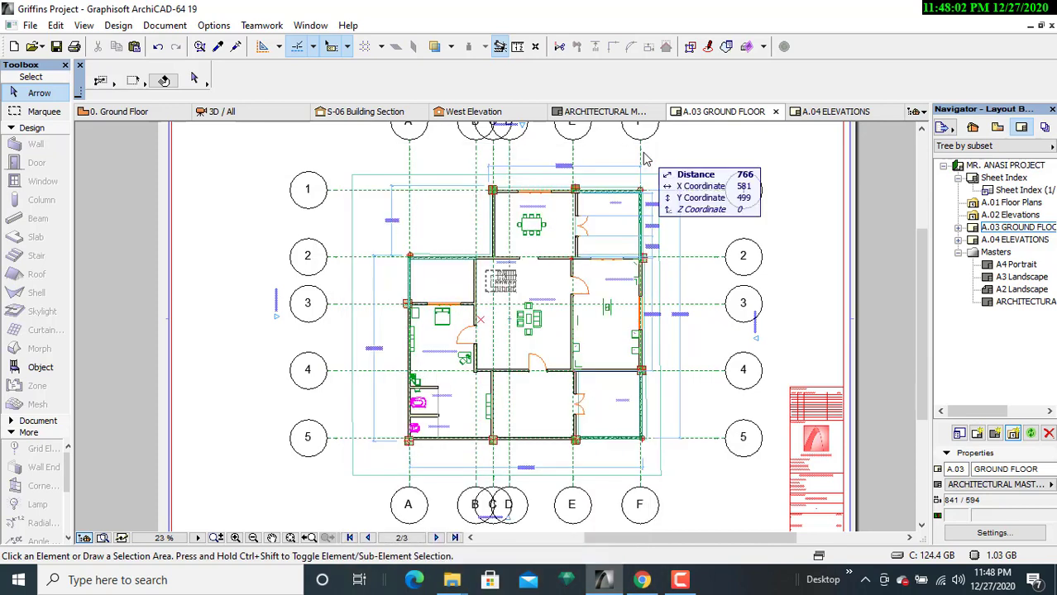
- Open the A.04 ELEVATIONS layout and move the East Elevation drawing right and slightly down, inside the sheet border
click(814, 112)
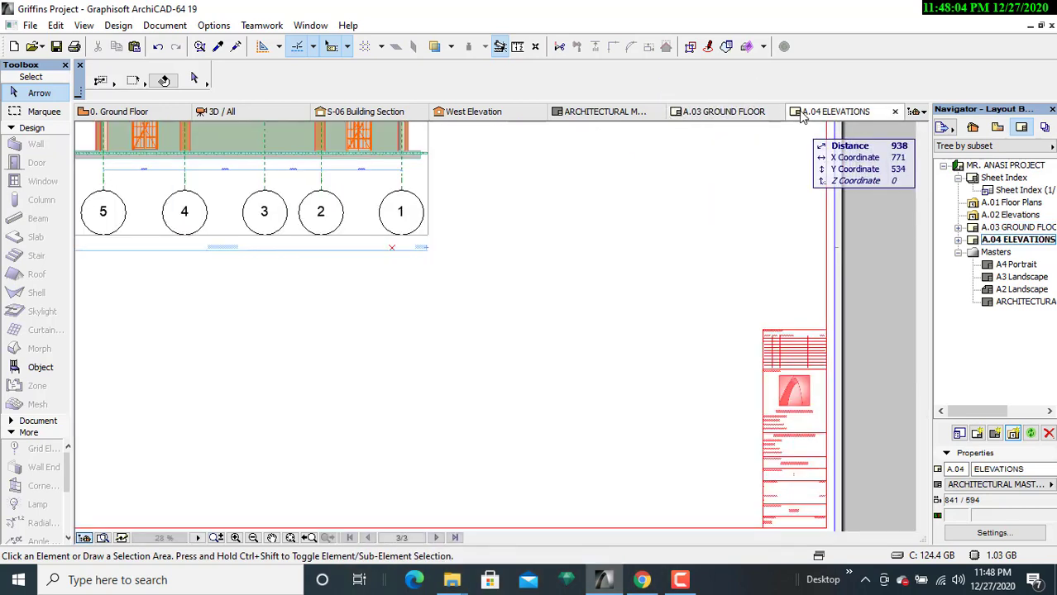
scroll(460, 326, down, 2)
scroll(459, 329, up, 2)
middle_drag(459, 328, 536, 411)
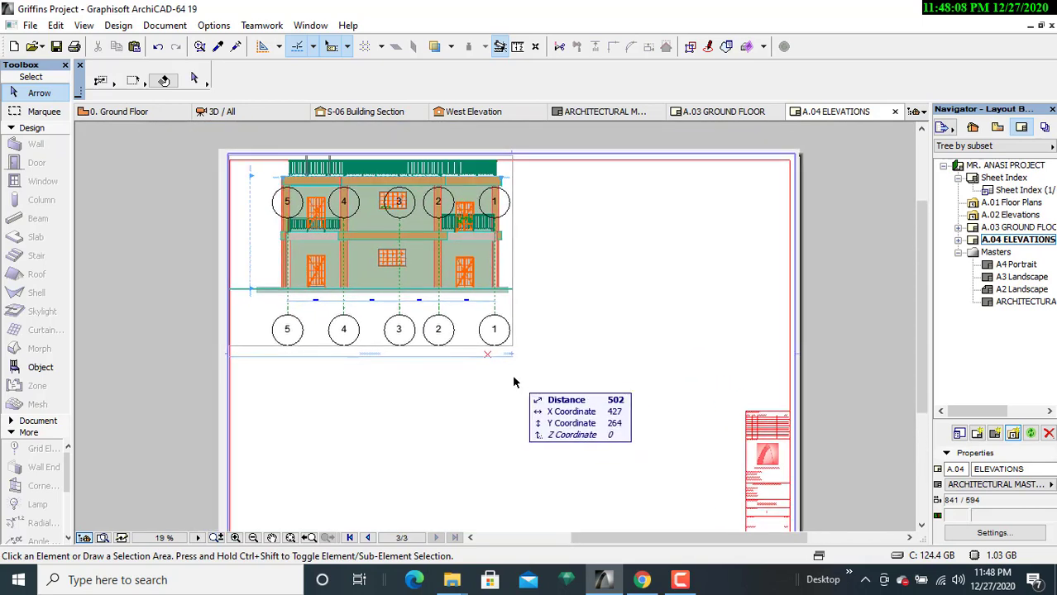
click(445, 286)
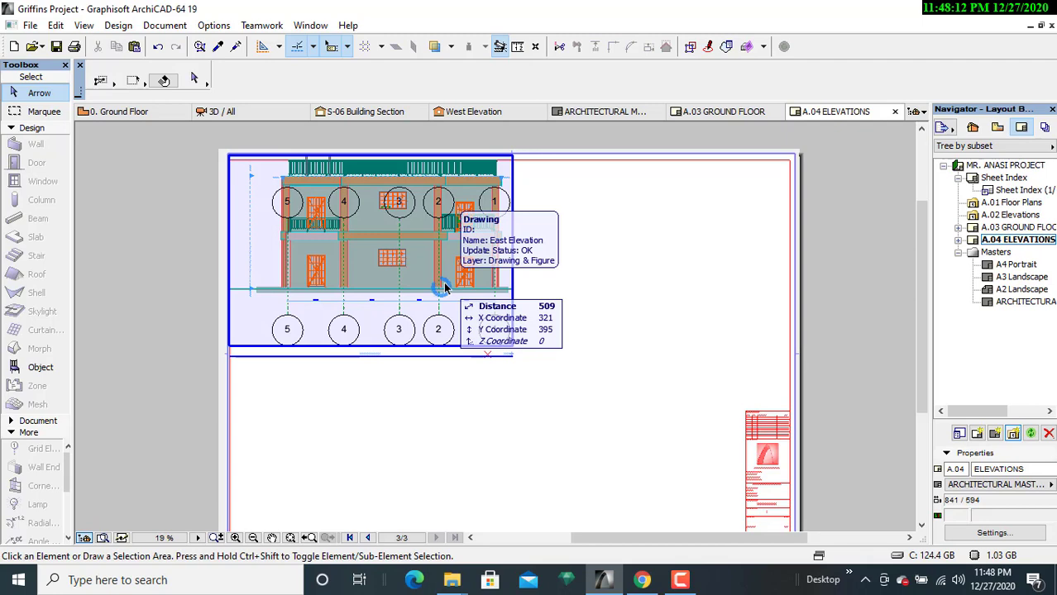
mouse_move(445, 287)
mouse_down()
mouse_move(499, 334)
mouse_move(567, 306)
mouse_up()
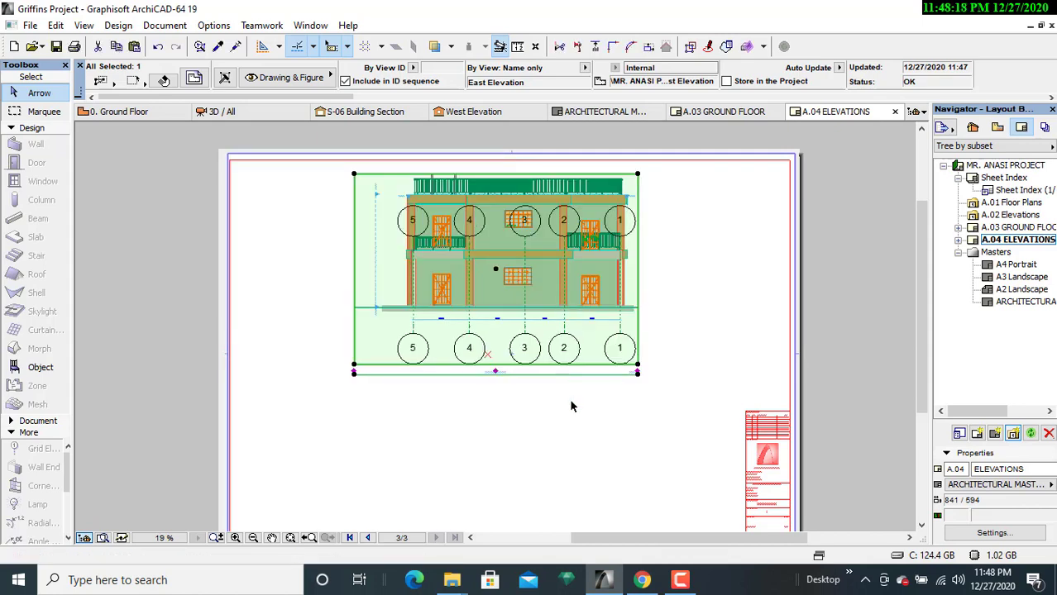
scroll(570, 406, down, 3)
scroll(569, 404, up, 2)
middle_drag(570, 411, 565, 369)
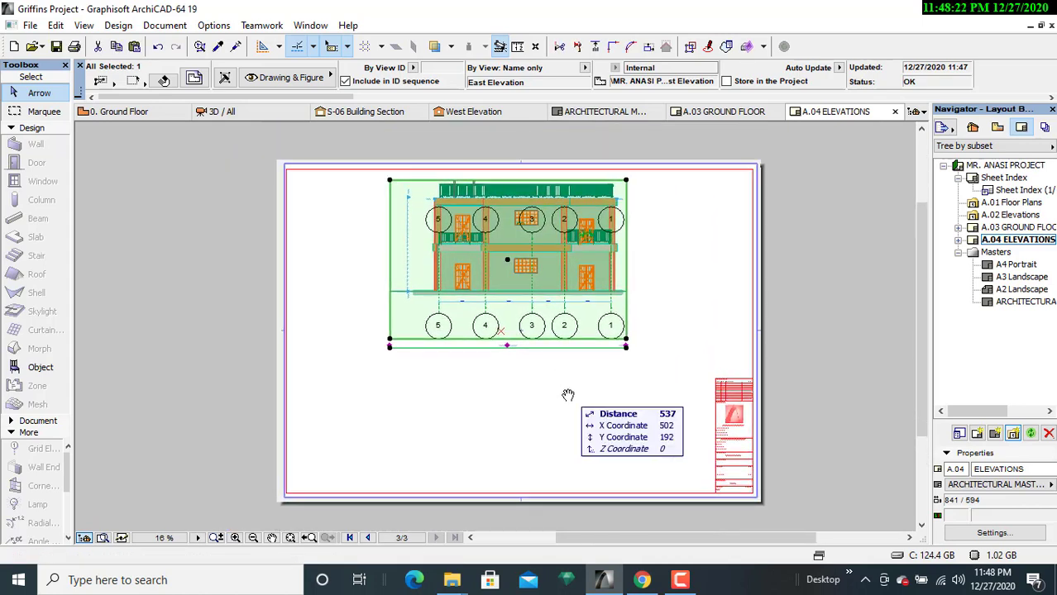
key(Escape)
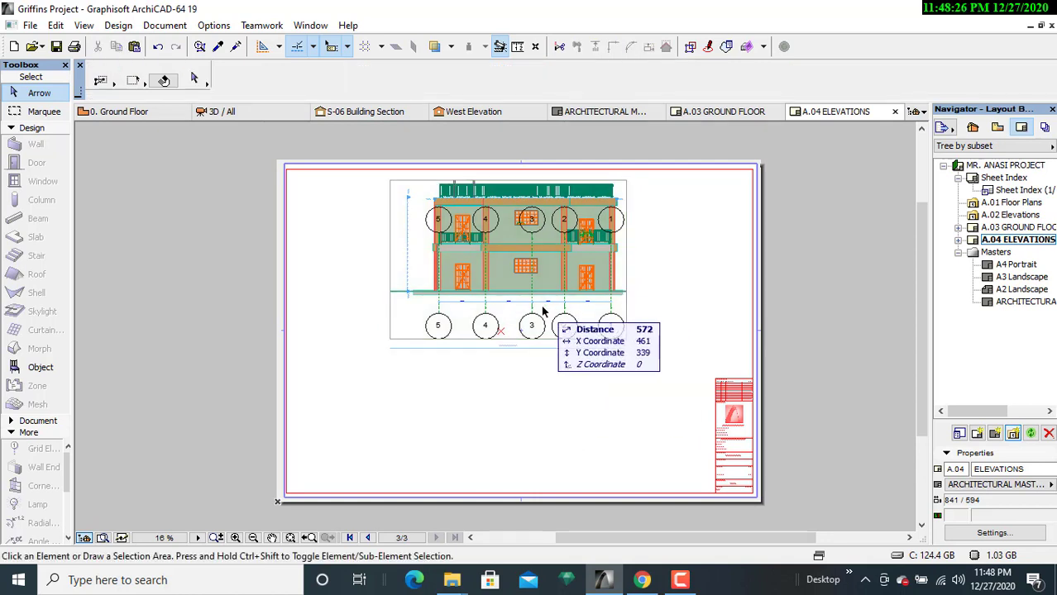
- Move the East Elevation drawing down to the lower half of the sheet and enlarge it proportionally from its upper-right corner
click(483, 290)
drag(483, 289, 485, 392)
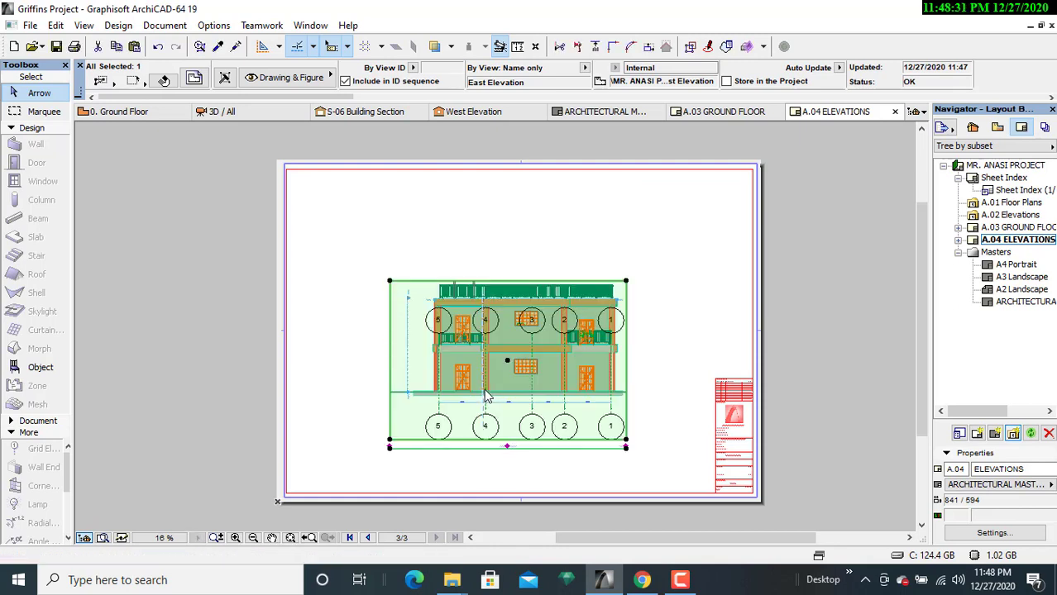
click(627, 284)
click(757, 373)
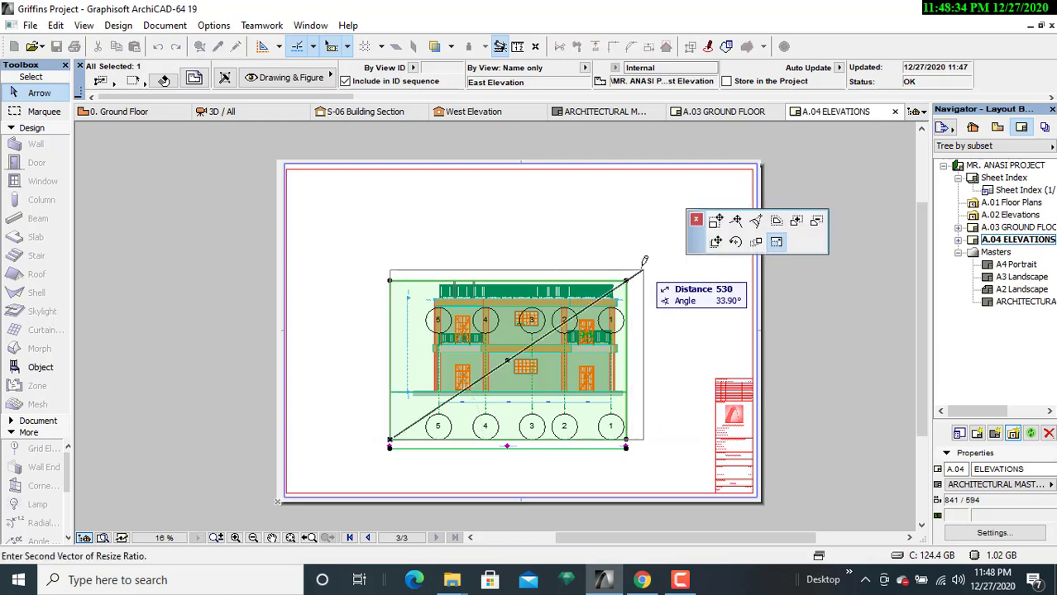
click(671, 249)
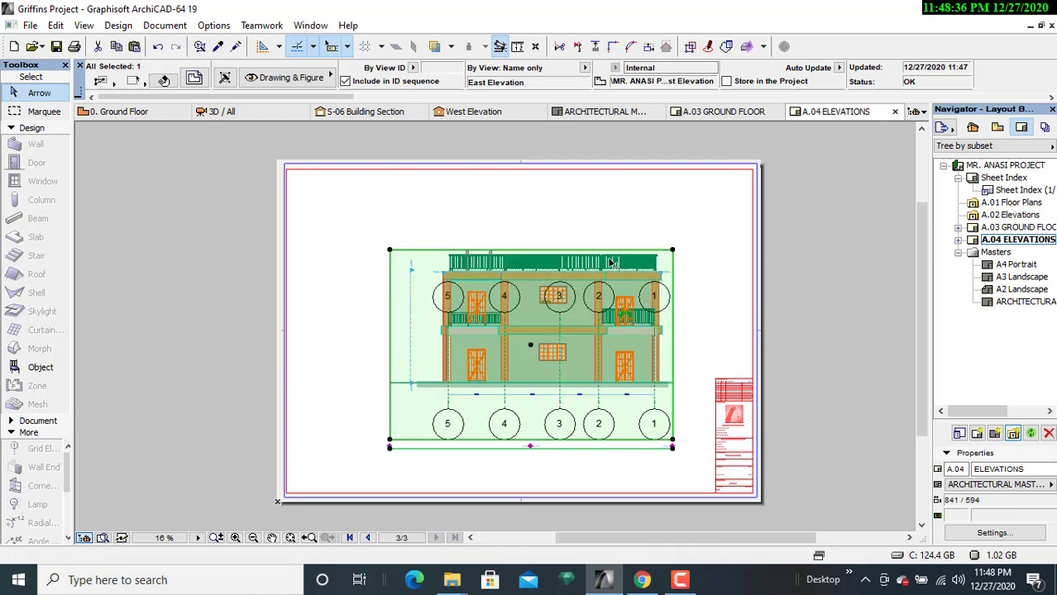
- Enlarge the East Elevation drawing proportionally from its upper-left corner, and again from its upper-right corner
click(390, 252)
click(520, 341)
click(351, 224)
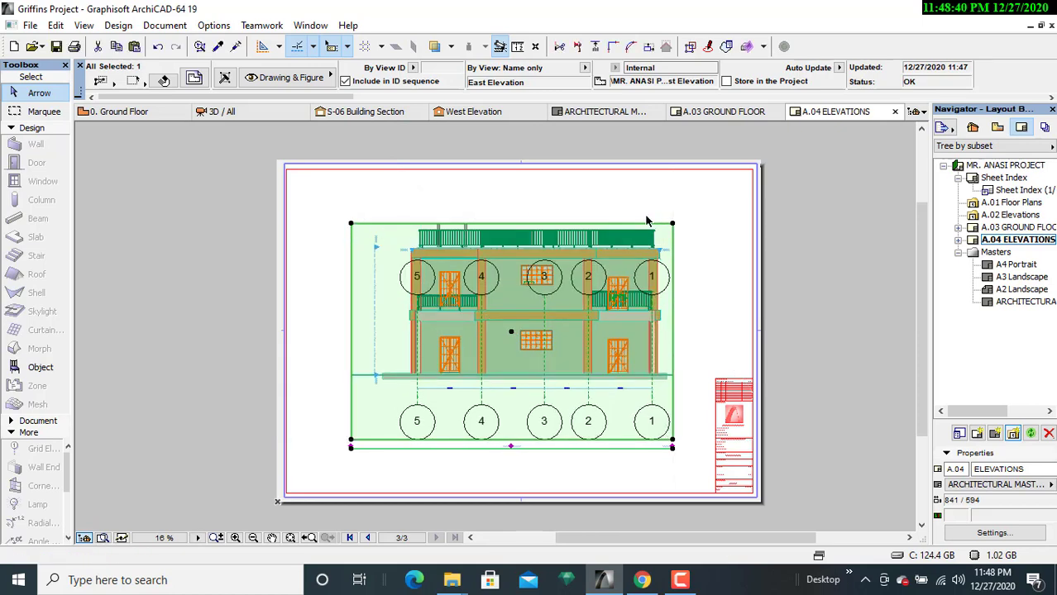
click(672, 224)
click(809, 316)
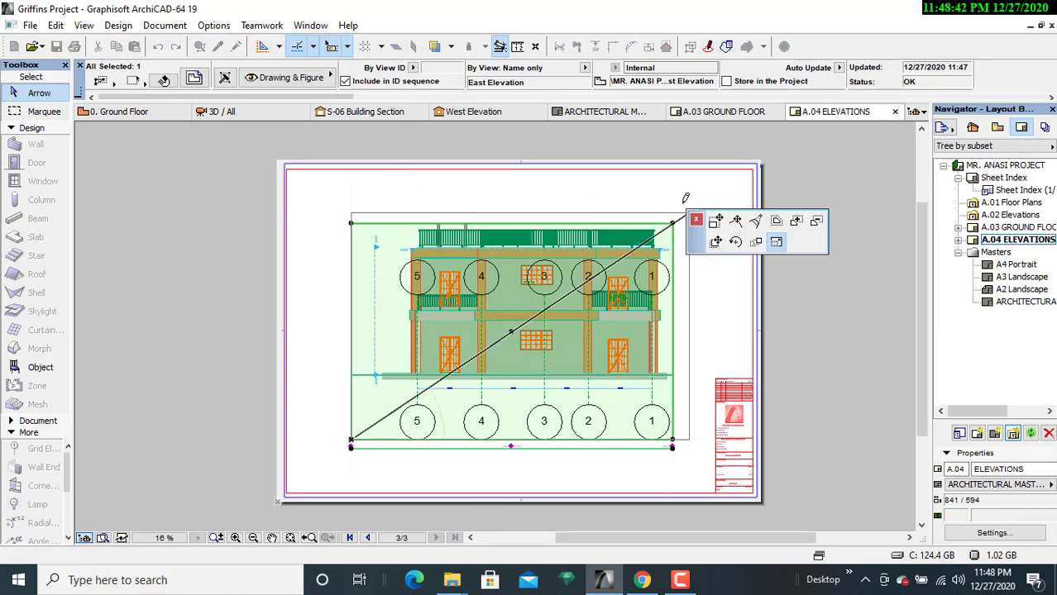
click(688, 214)
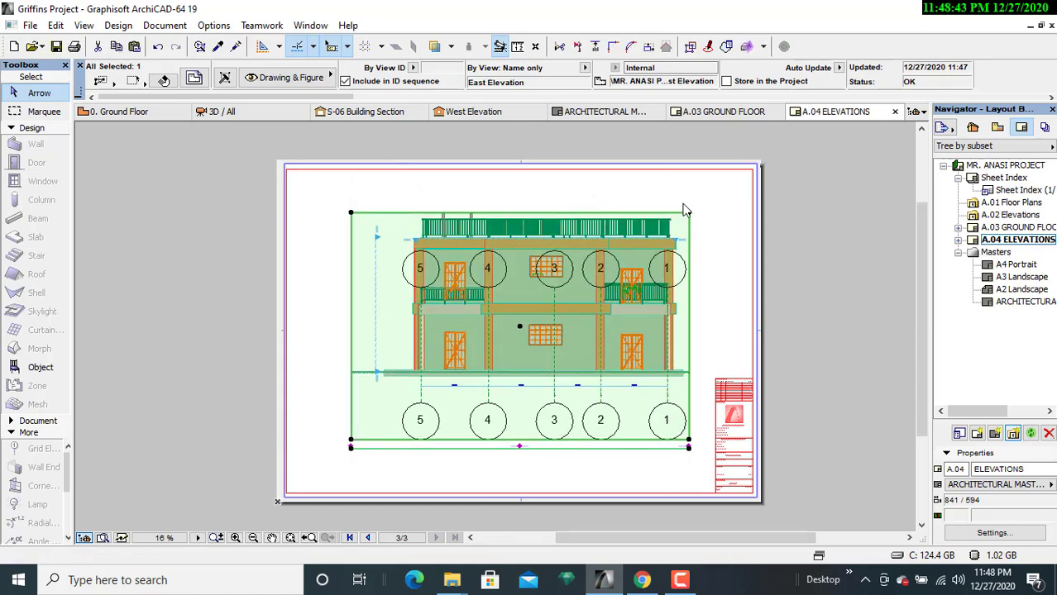
- Resize the East Elevation drawing proportionally from its lower-right and upper-left corners so it fills more of the sheet beside the title block
click(689, 445)
click(775, 241)
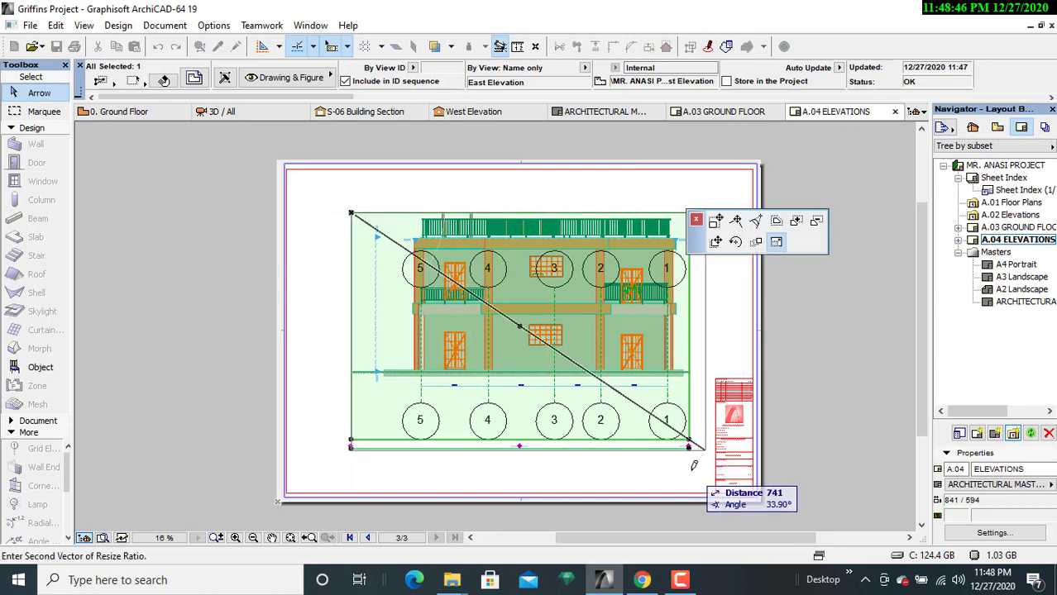
click(693, 467)
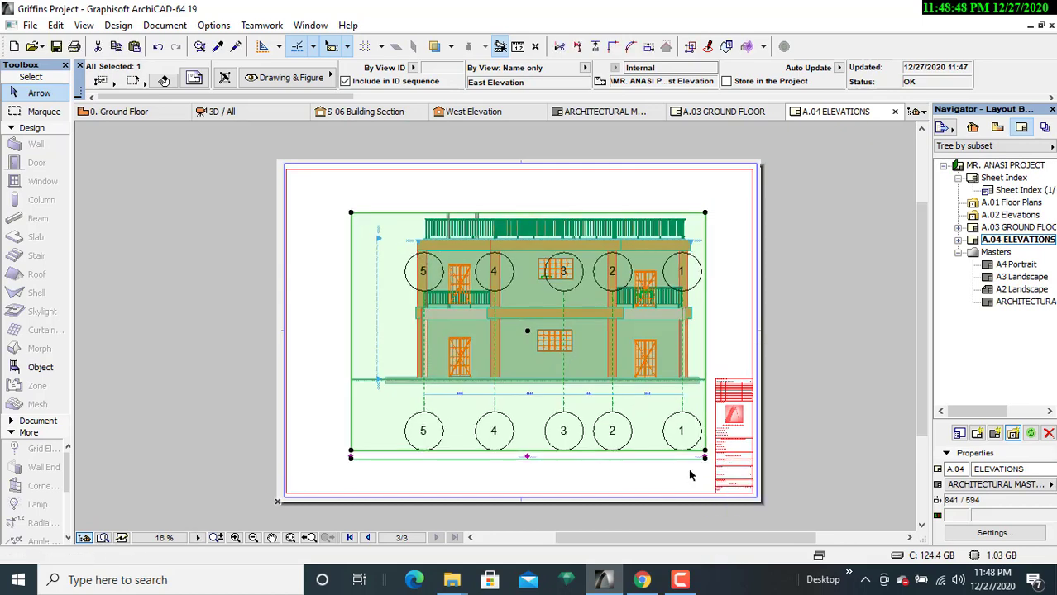
click(351, 213)
click(482, 308)
click(324, 211)
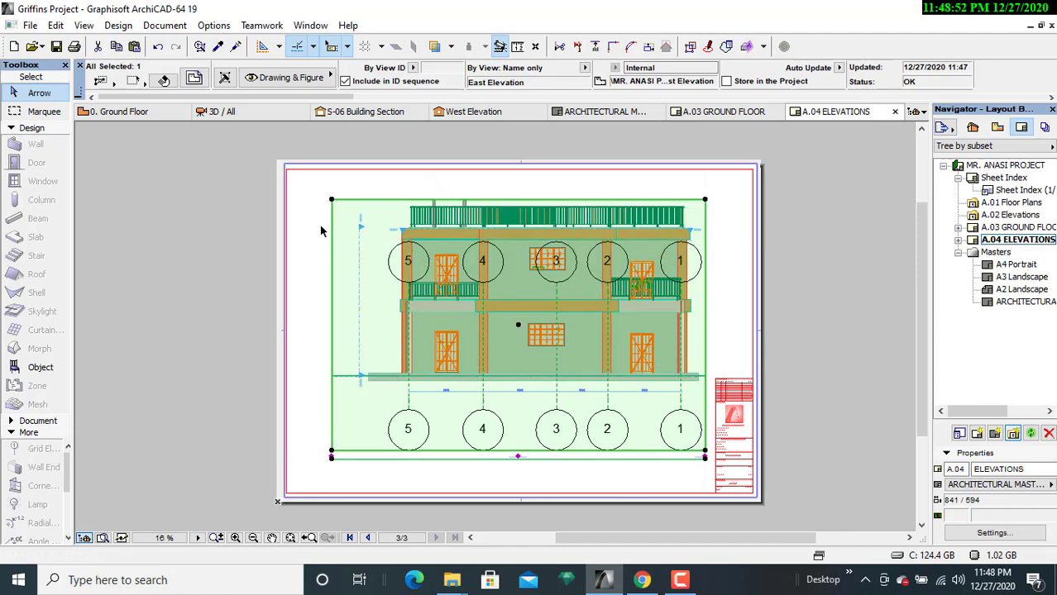
click(720, 247)
- Examine the placed East Elevation up close, including its railings, openings, grid bubbles and the dimensions between grid lines
scroll(564, 383, up, 3)
scroll(496, 413, up, 2)
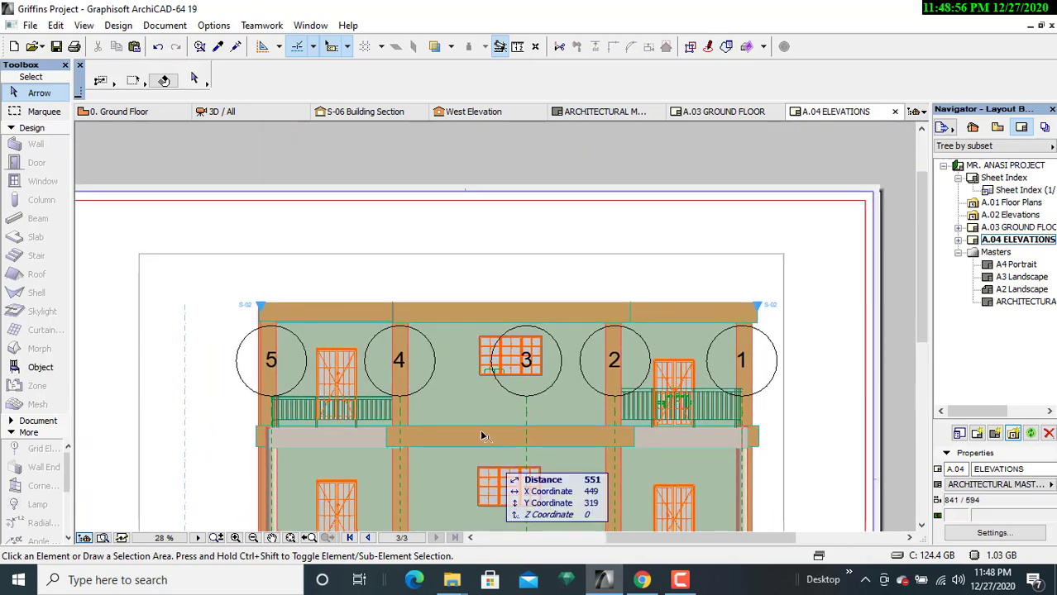
scroll(480, 413, up, 2)
scroll(478, 404, down, 2)
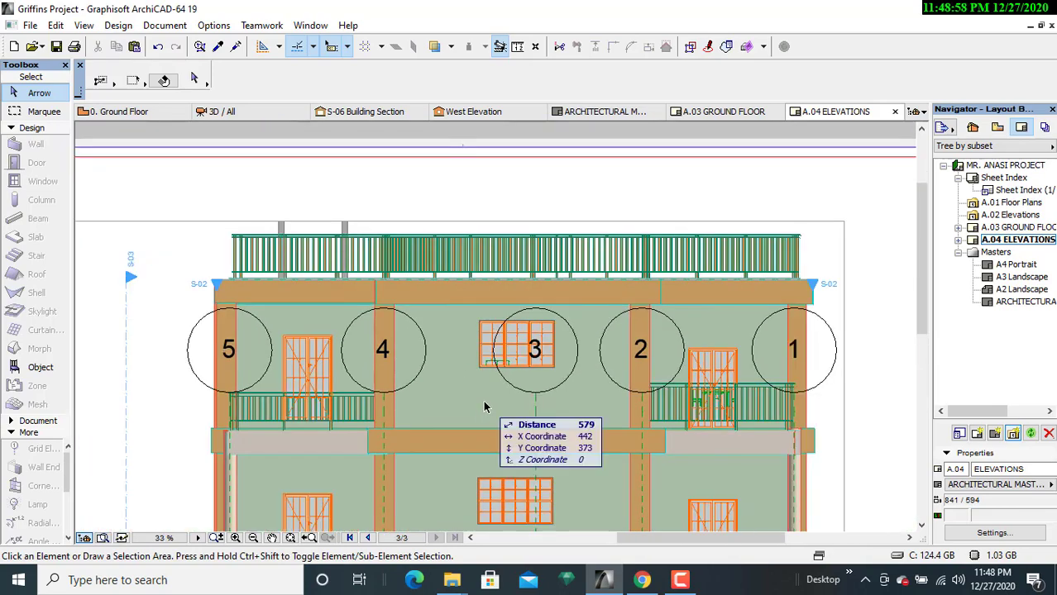
middle_drag(465, 348, 484, 255)
middle_drag(629, 446, 469, 334)
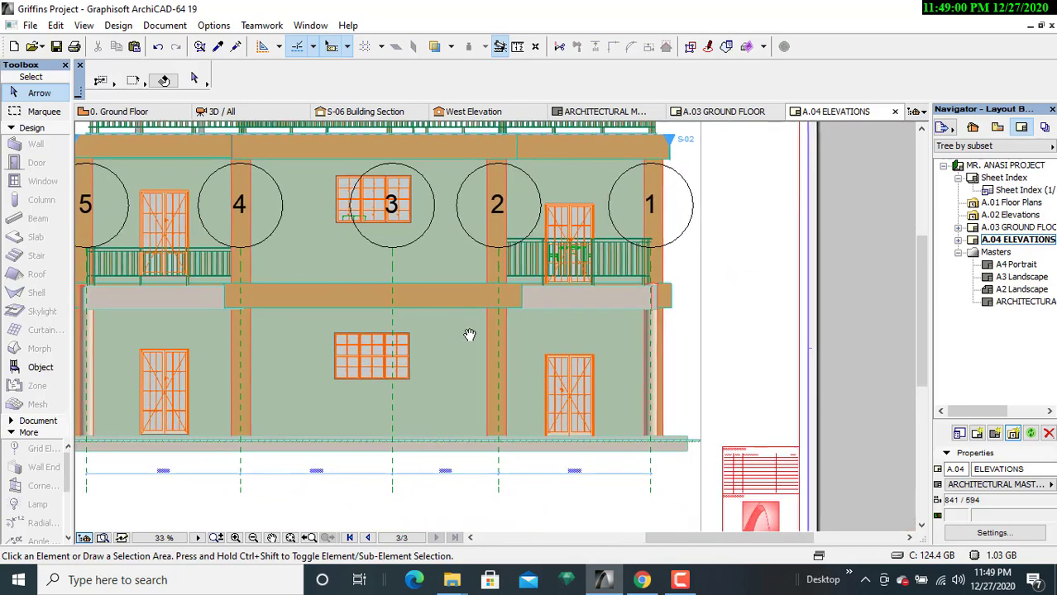
middle_drag(496, 529, 569, 387)
scroll(570, 387, up, 1)
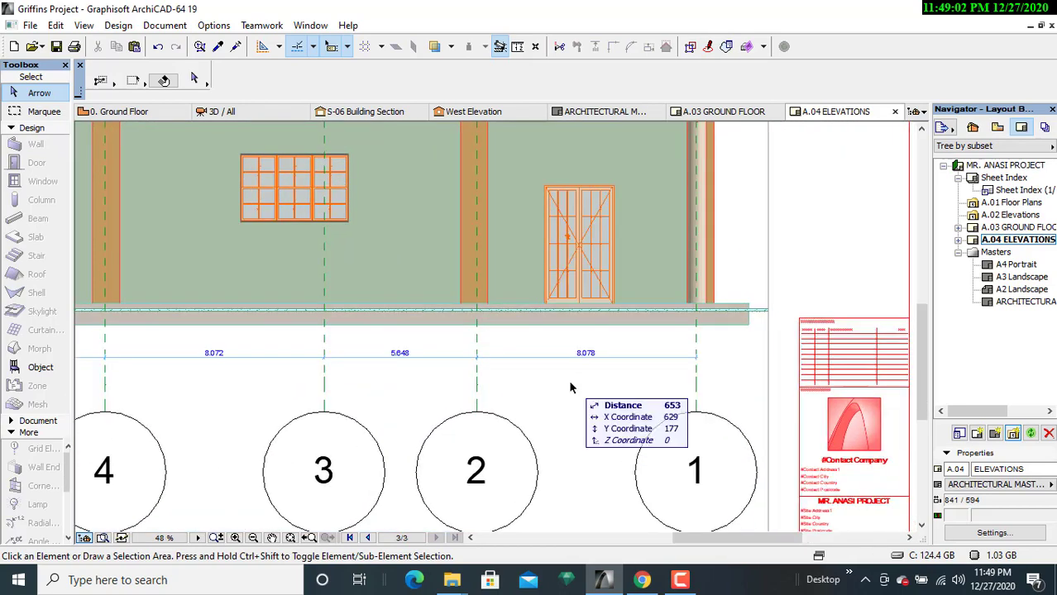
middle_drag(425, 319, 726, 267)
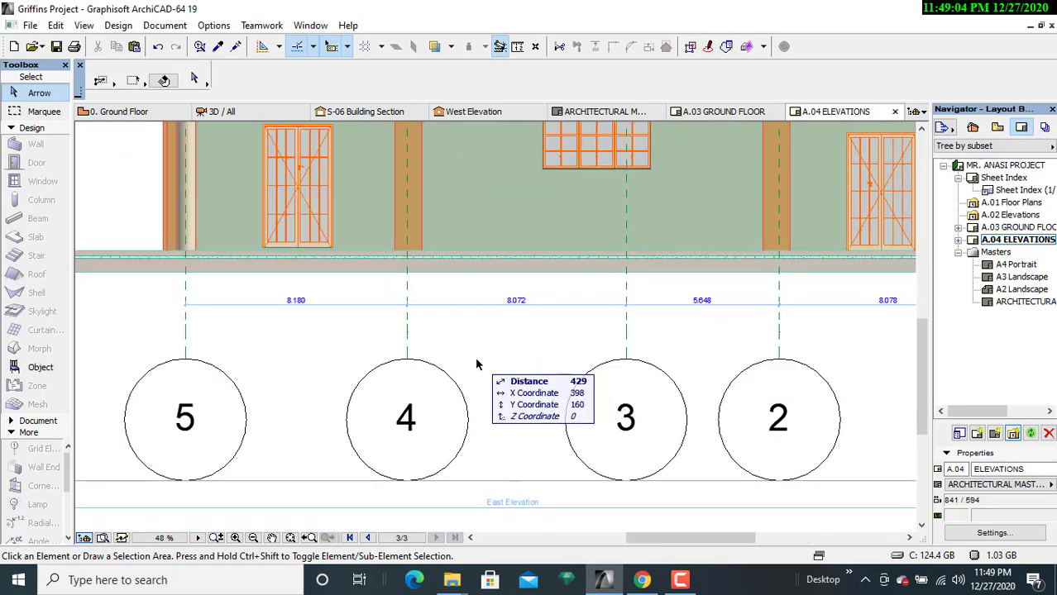
scroll(475, 363, down, 1)
middle_drag(463, 277, 477, 380)
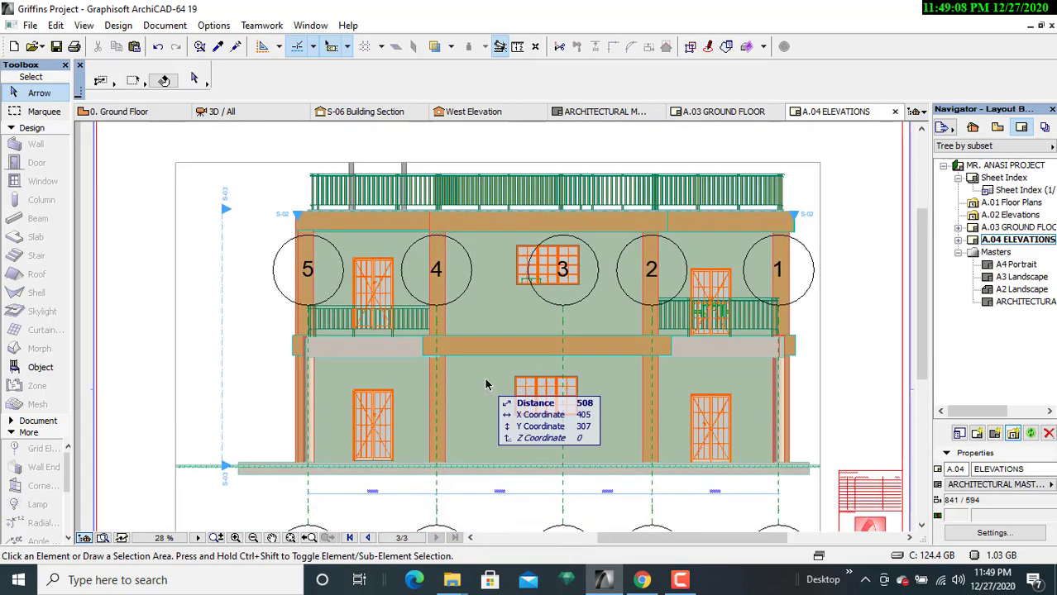
scroll(485, 384, down, 1)
middle_drag(485, 390, 519, 297)
- Enlarge the East Elevation drawing from its lower-left and upper-right corners until it nearly fills the space beside the title block
click(323, 371)
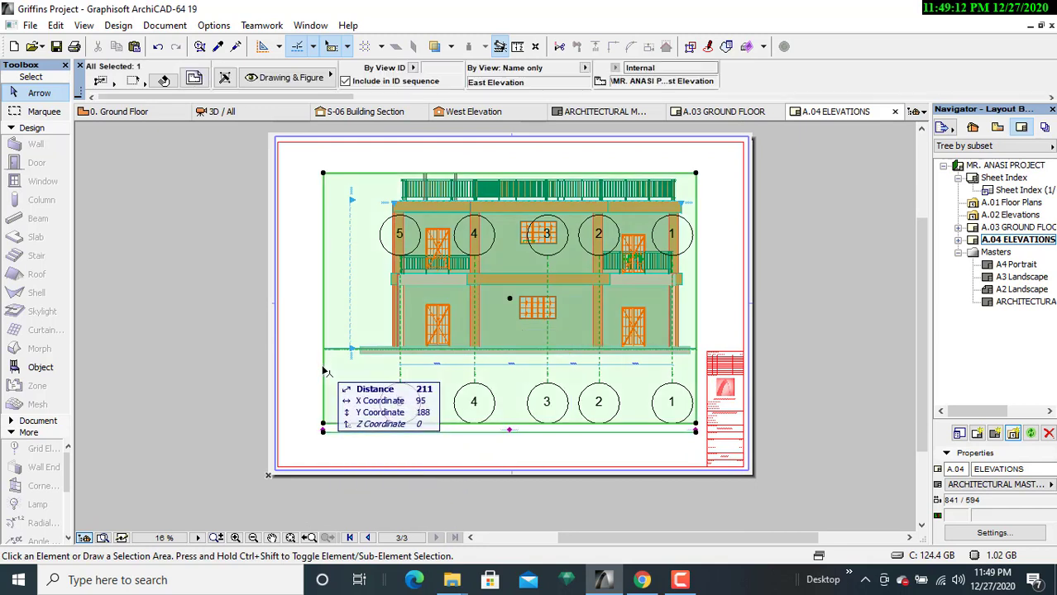
click(323, 427)
click(460, 344)
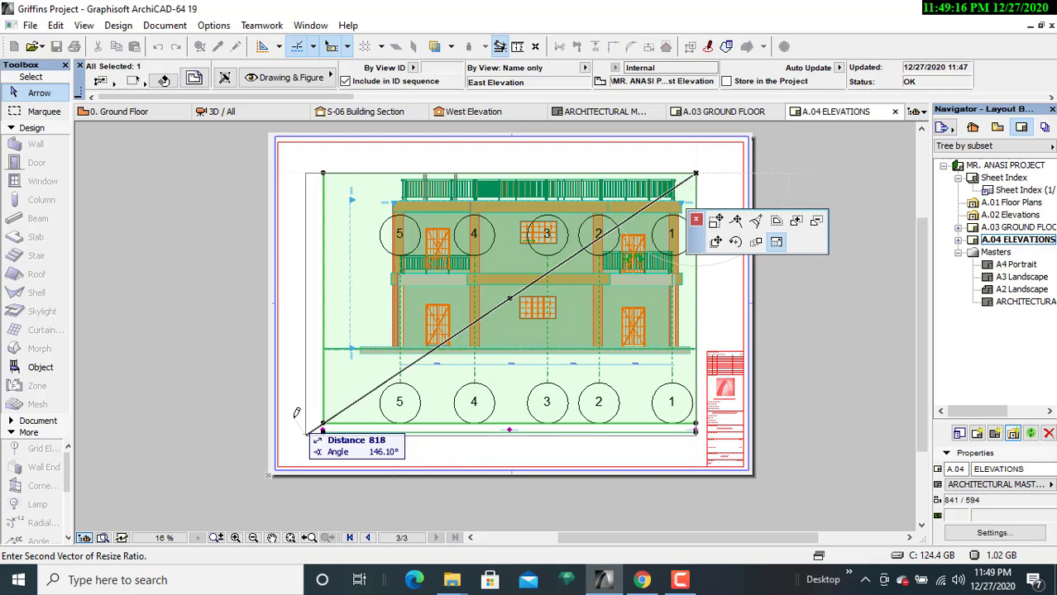
click(296, 423)
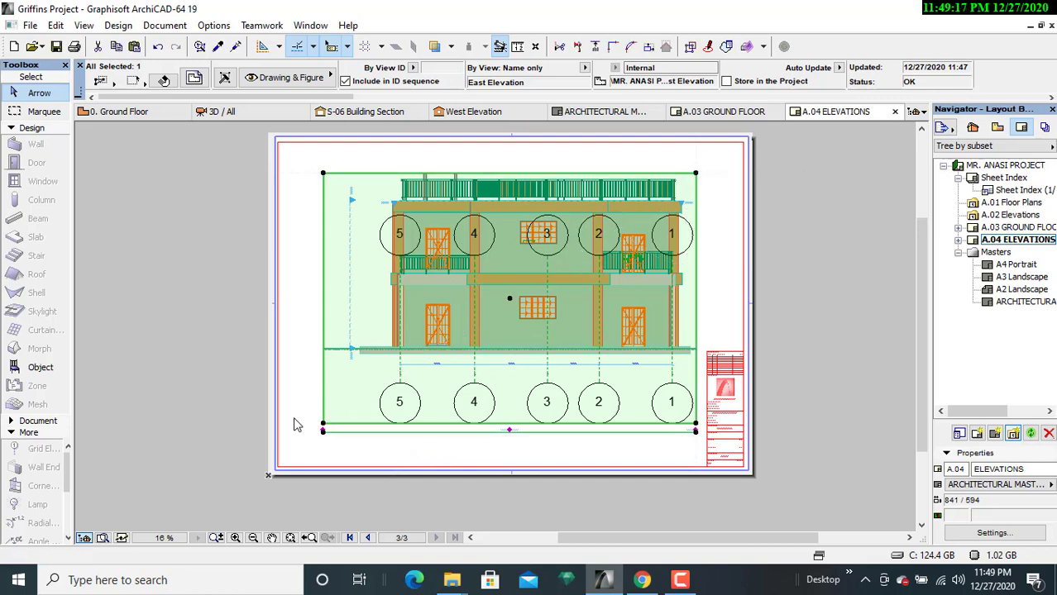
click(697, 175)
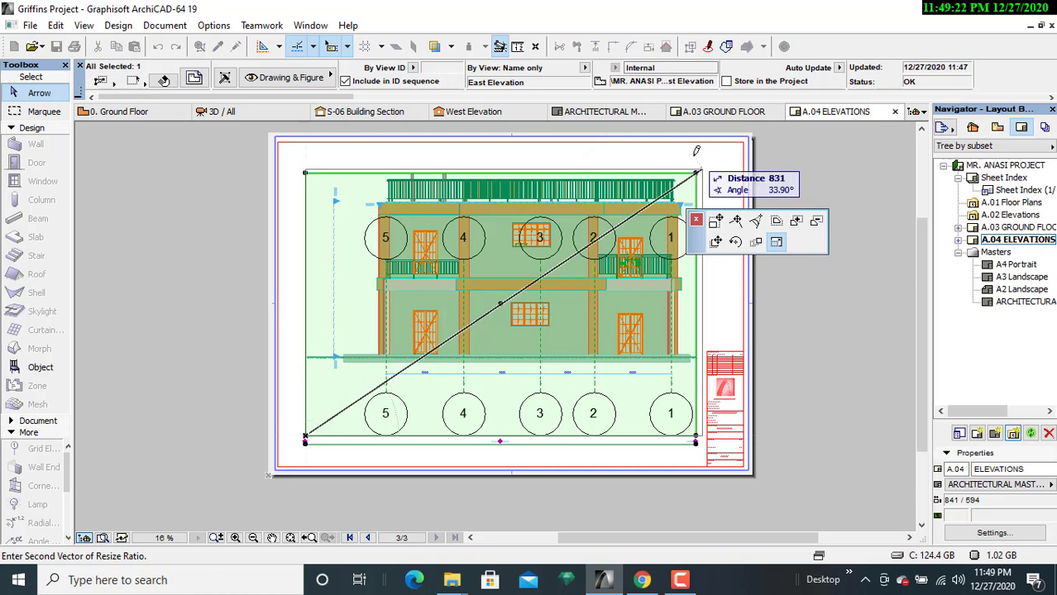
click(697, 163)
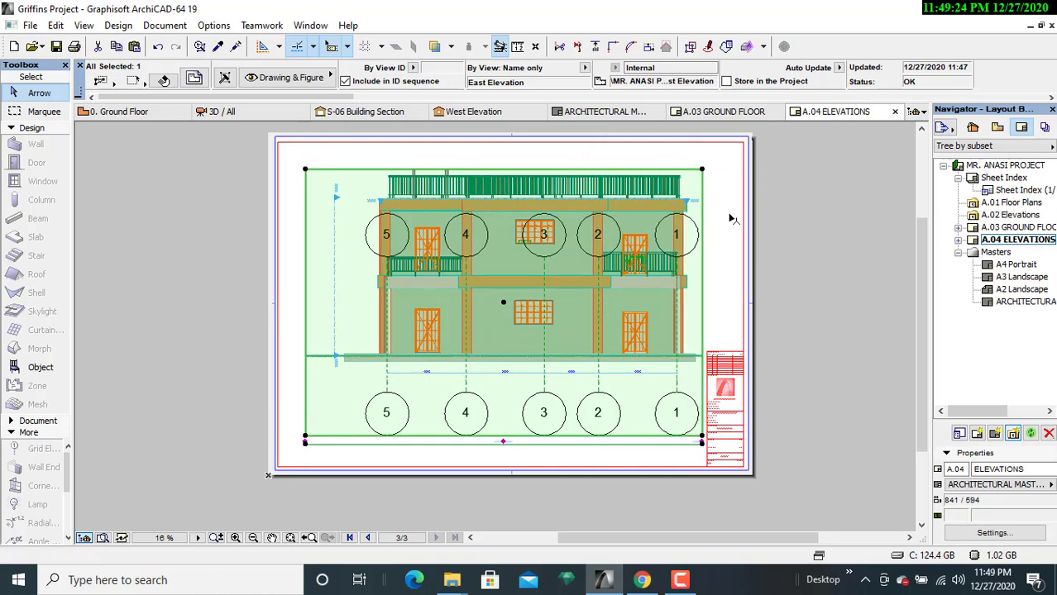
click(729, 218)
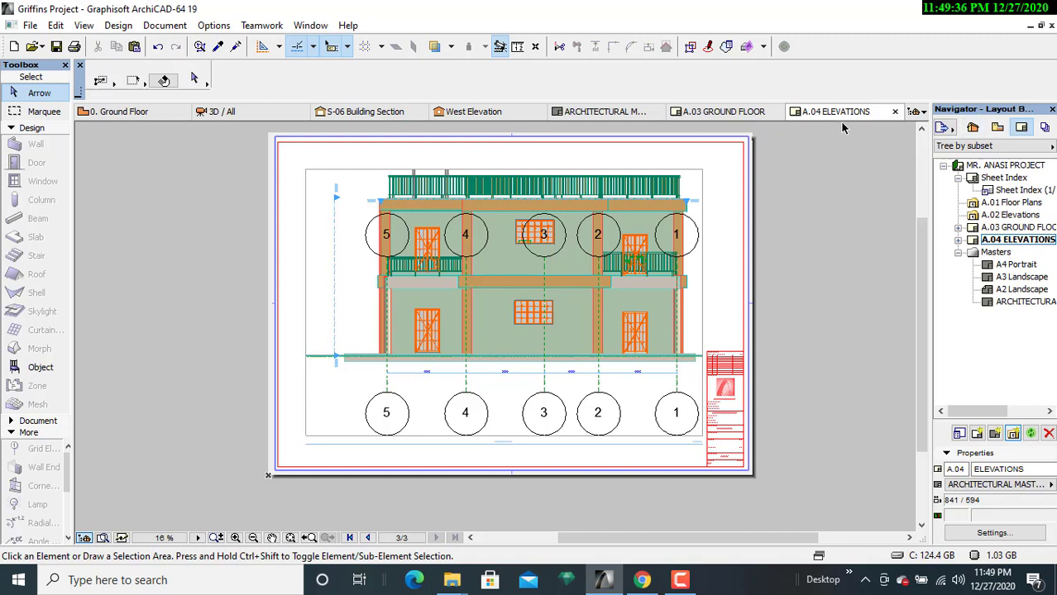
click(918, 112)
click(944, 129)
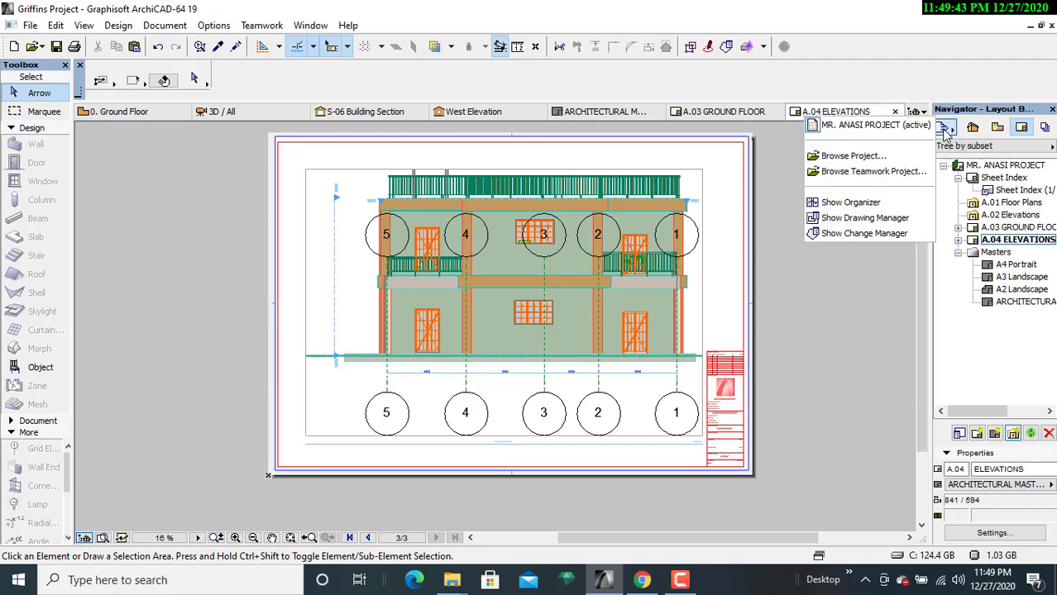
click(870, 204)
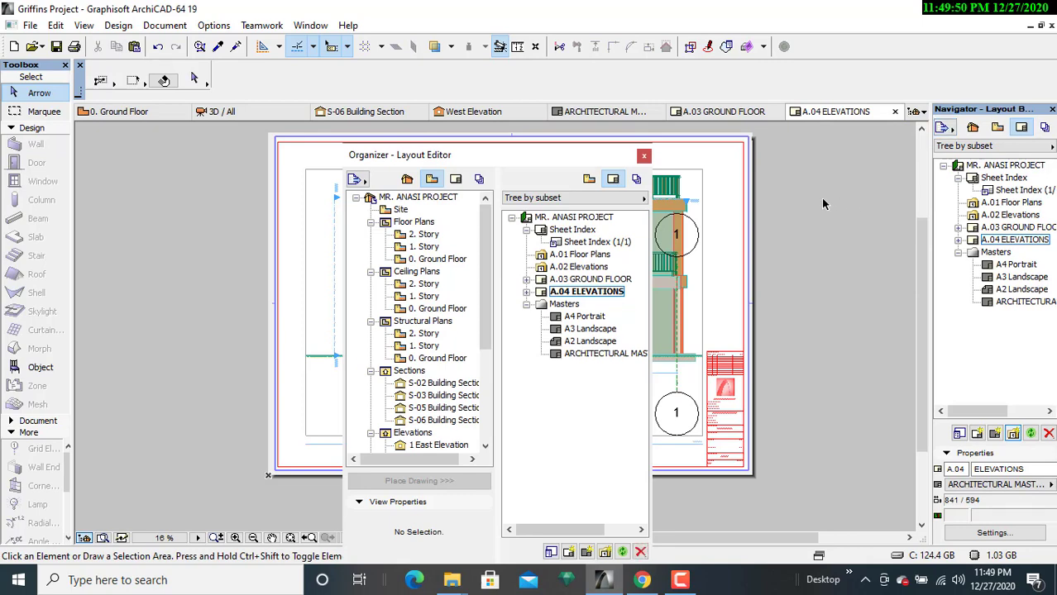
click(644, 157)
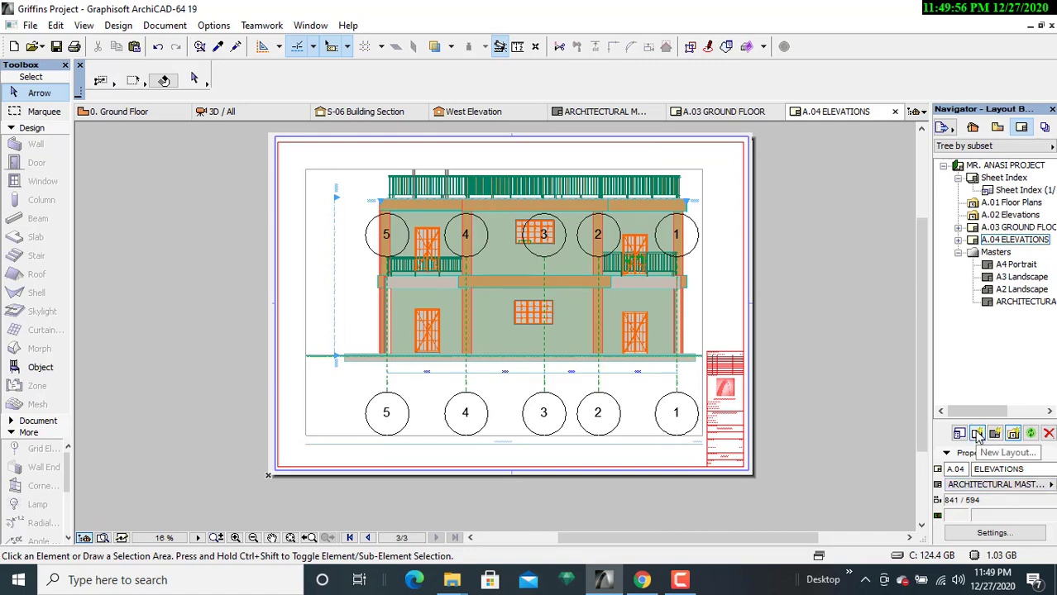
- Create a new layout named ELEVATIONS based on ARCHITECTURAL MASTER LAYOUT, with drawing ID prefix A
click(976, 434)
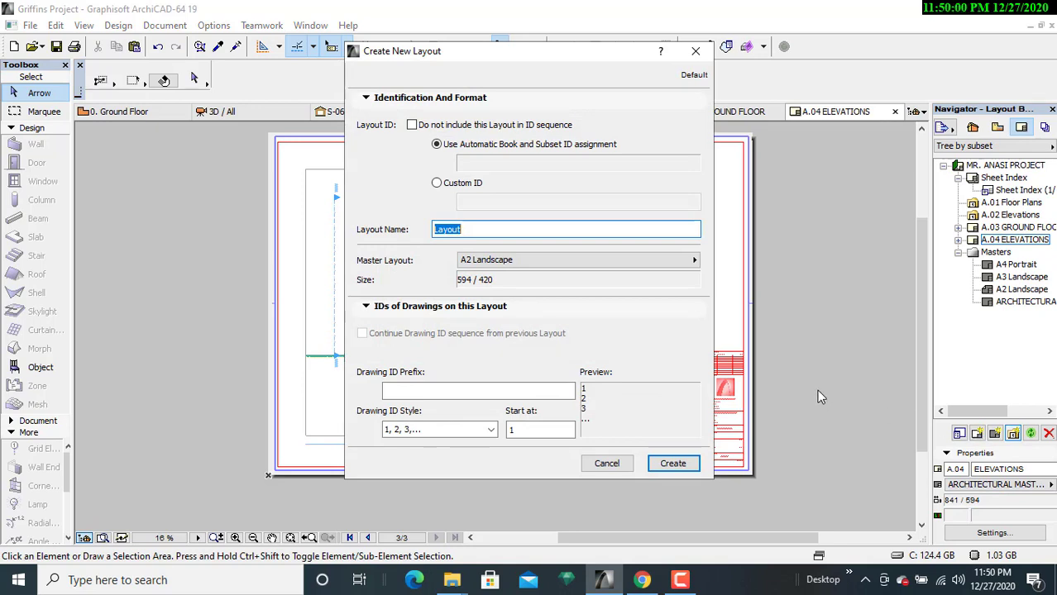
text(E)
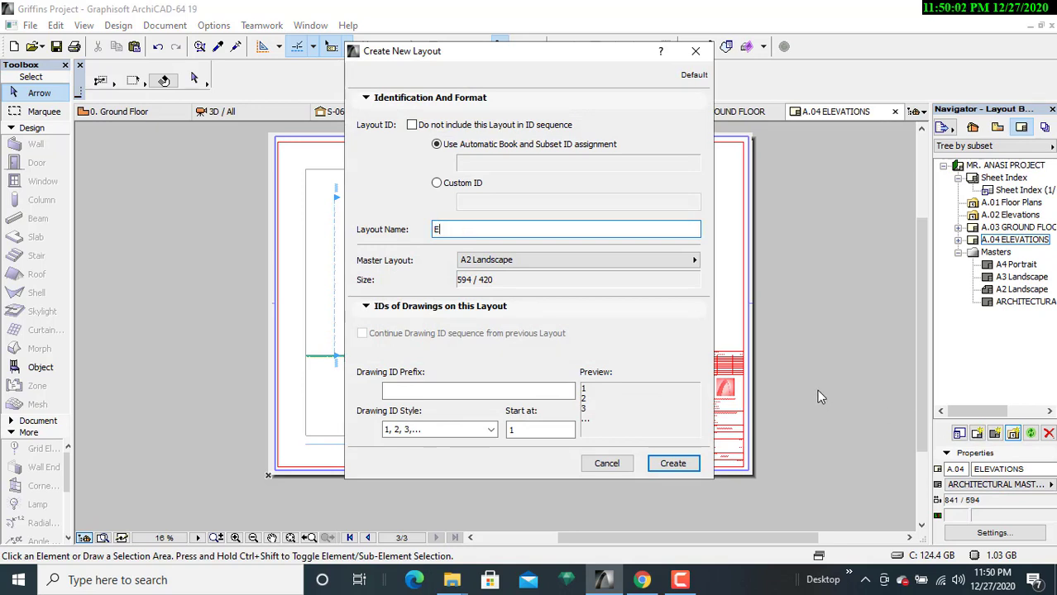
text(LEVATIONS)
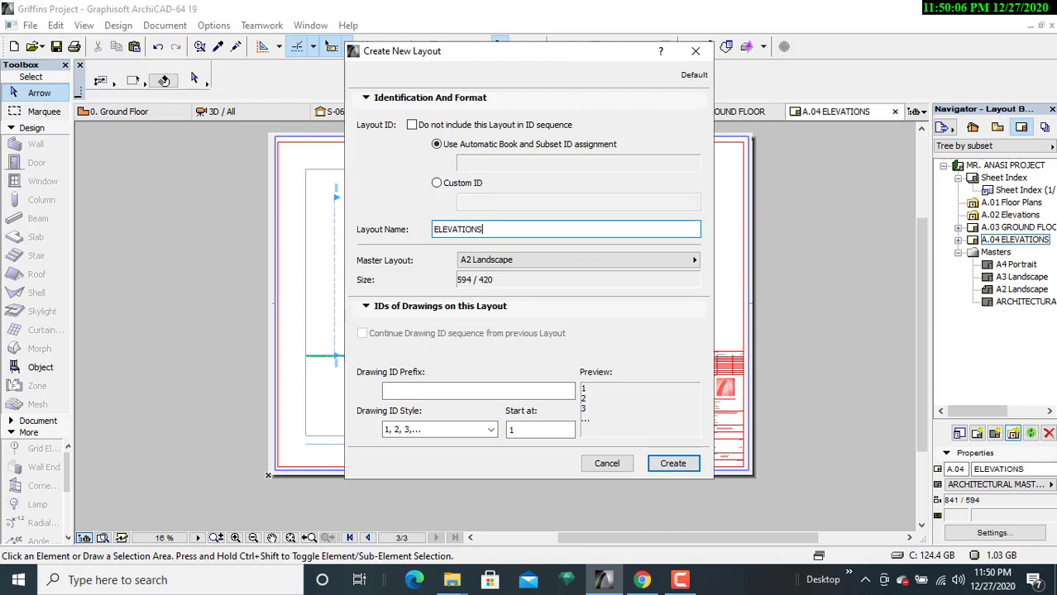
click(556, 261)
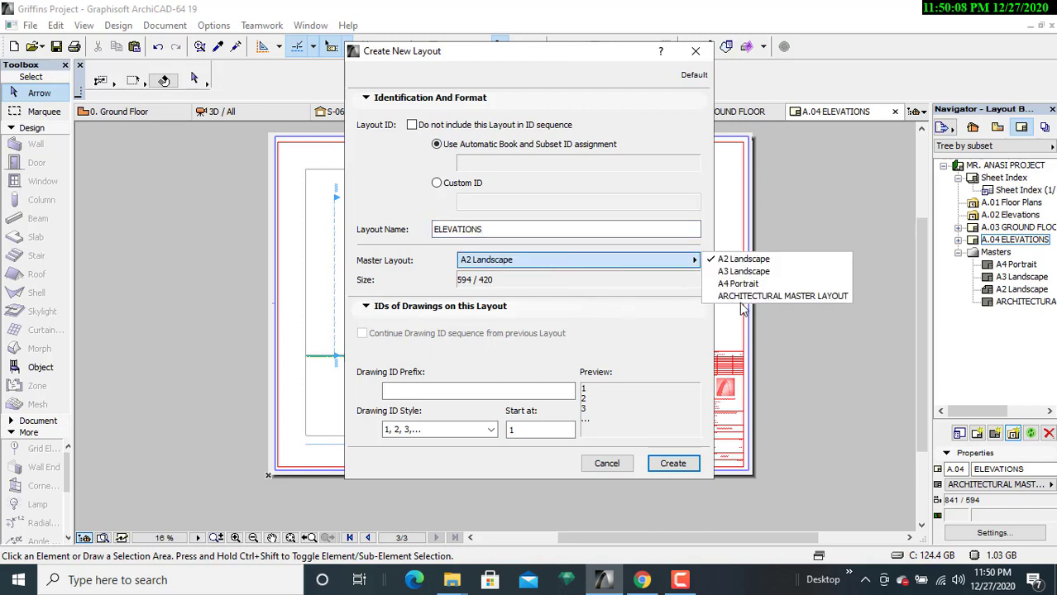
click(777, 296)
click(486, 392)
text(A)
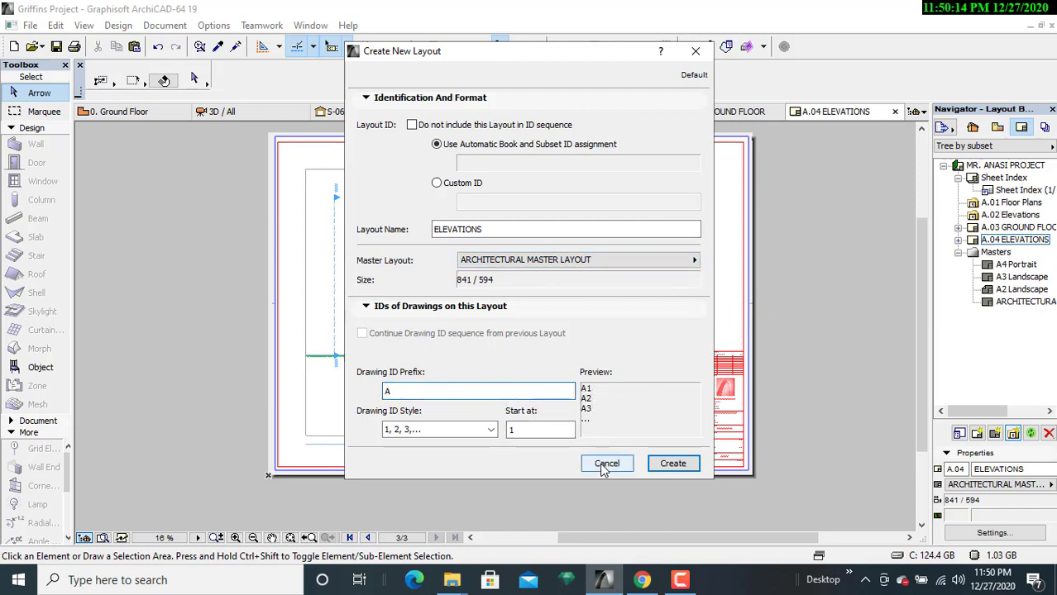
click(669, 463)
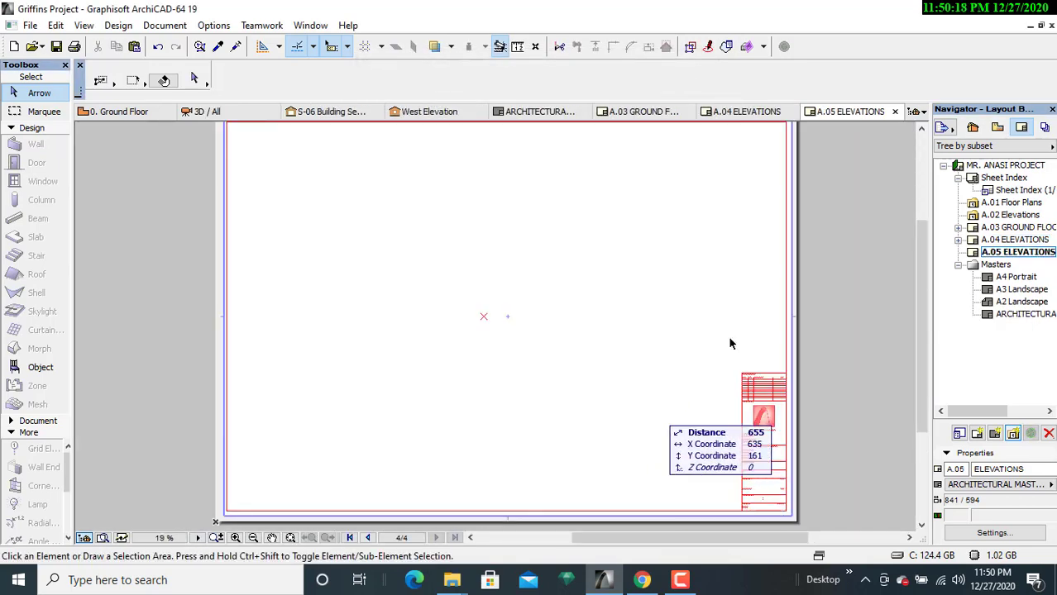
- Place the North Elevation from the project's elevations onto the A.04 ELEVATIONS layout using the Organizer
click(942, 127)
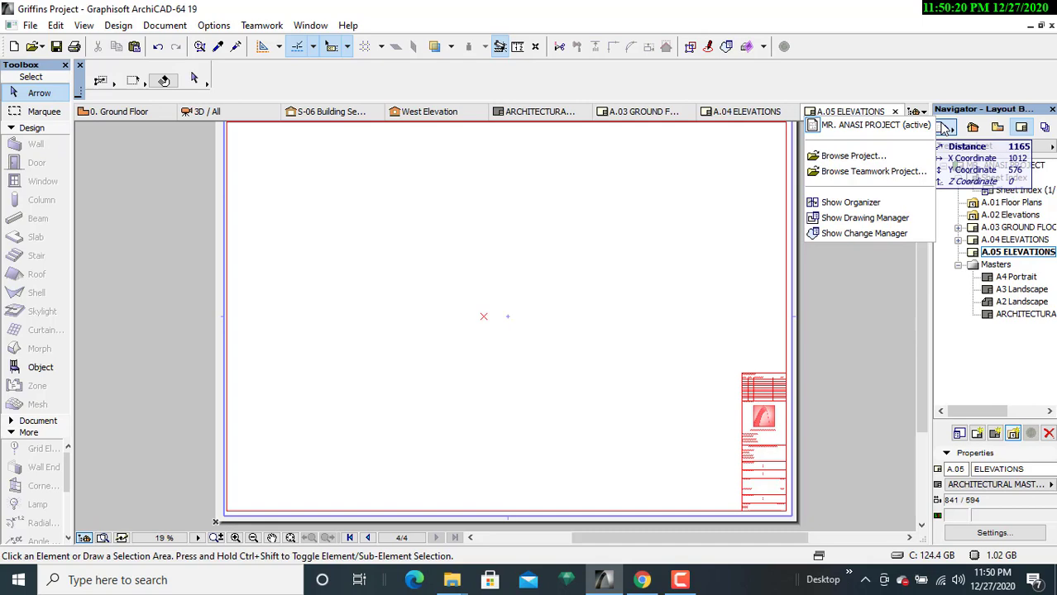
click(833, 204)
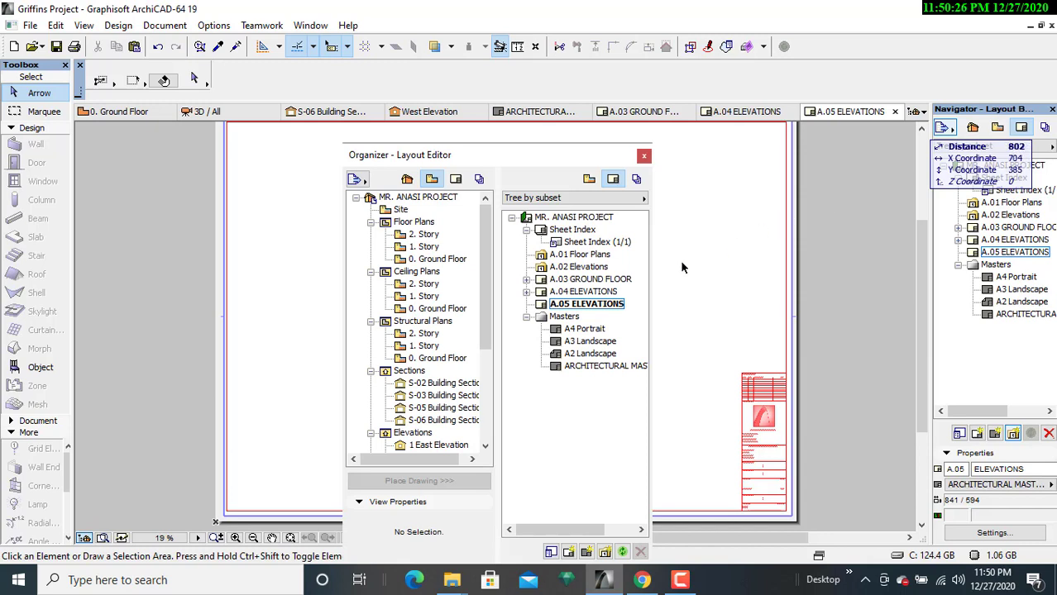
click(488, 307)
drag(488, 307, 491, 405)
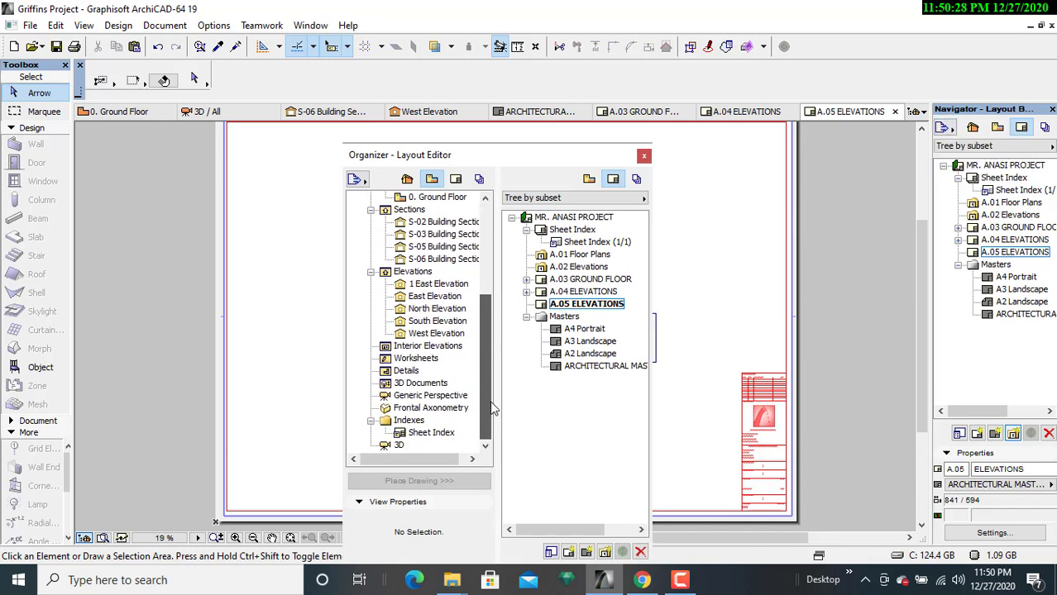
click(431, 309)
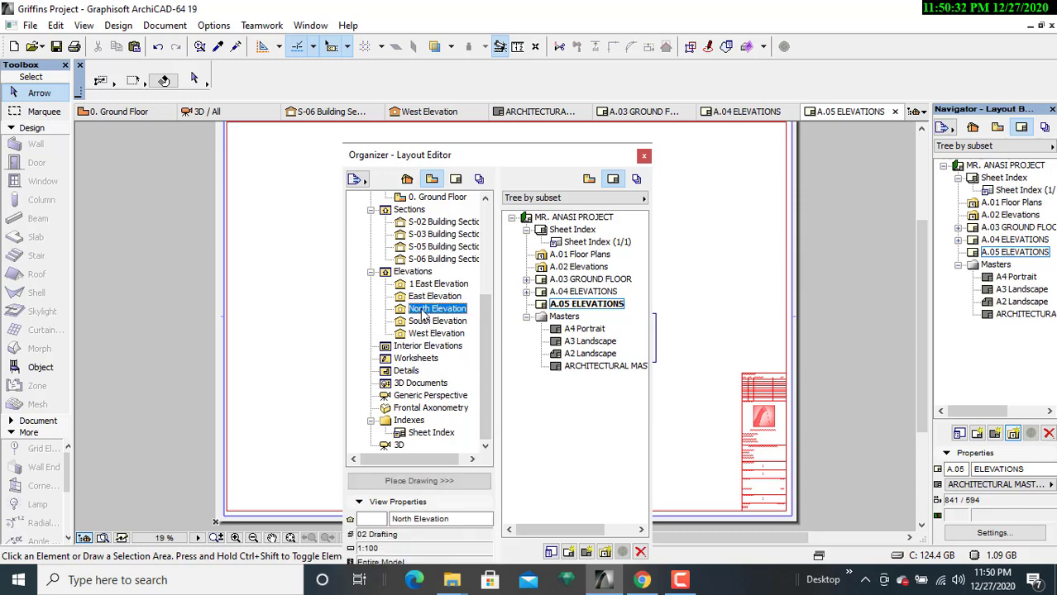
drag(423, 312, 508, 308)
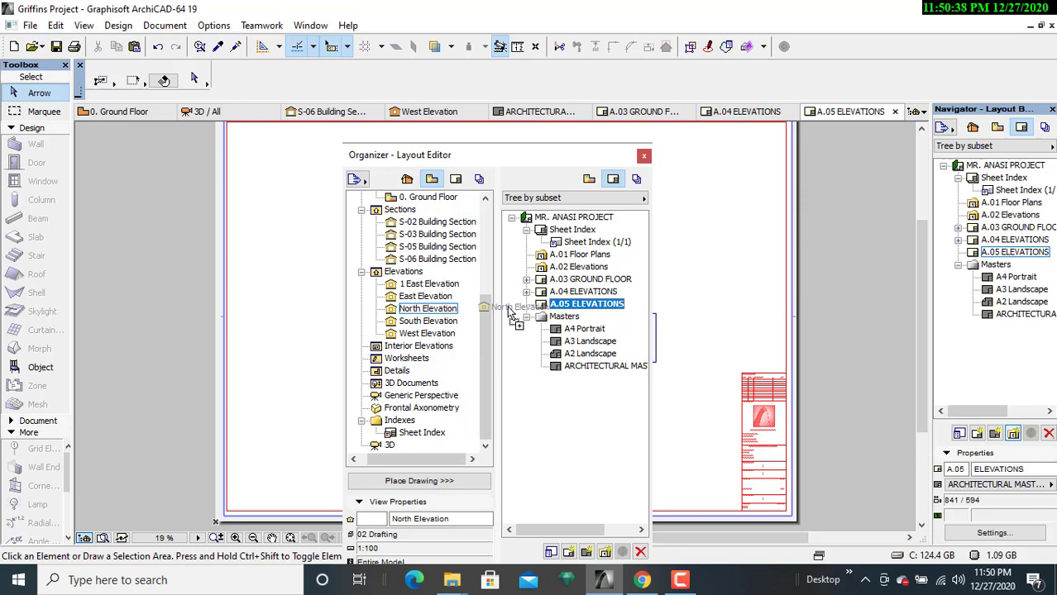
drag(510, 311, 592, 296)
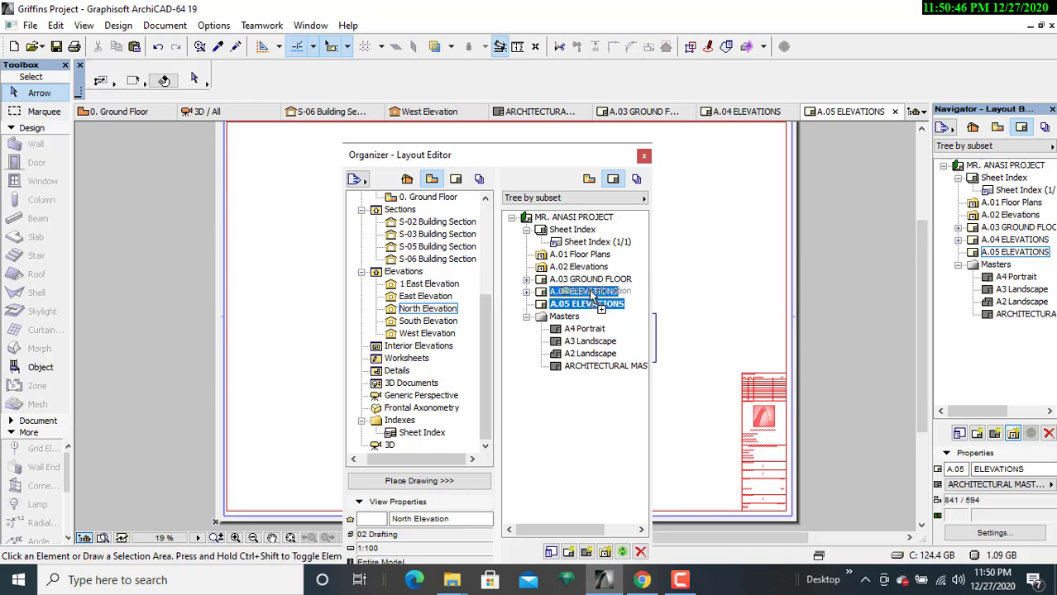
drag(592, 296, 592, 296)
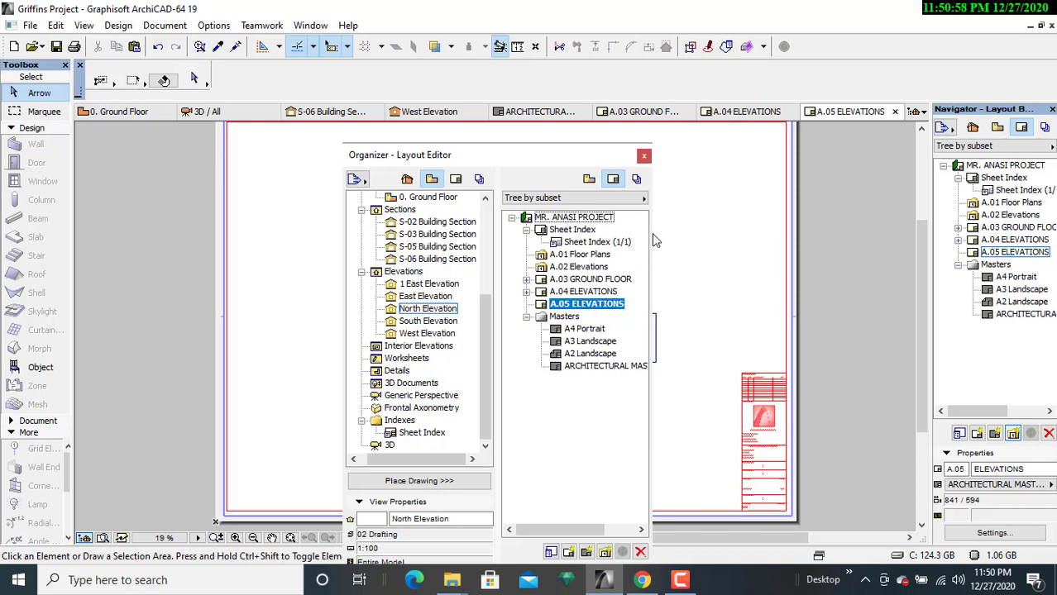
click(670, 168)
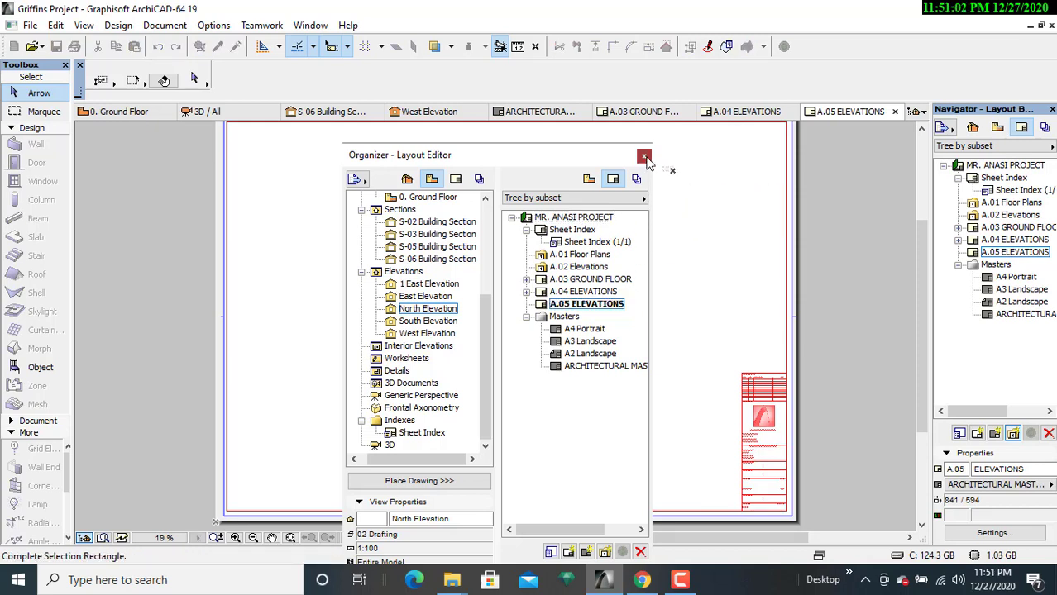
click(644, 157)
scroll(607, 259, down, 3)
scroll(607, 259, up, 2)
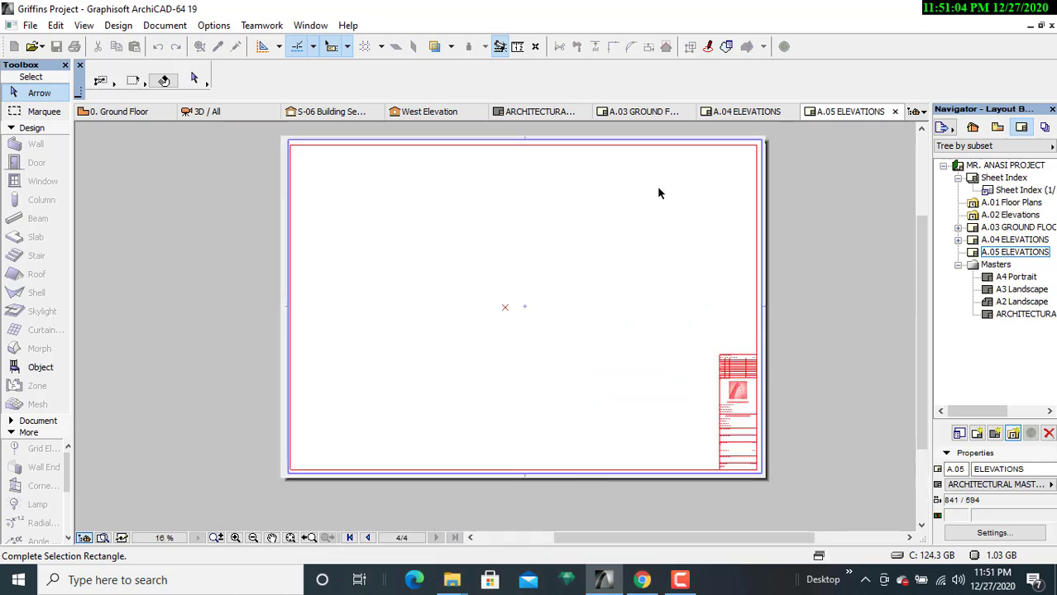
- Cut the North Elevation drawing that lies beside the sheet on the A.04 ELEVATIONS layout
click(742, 112)
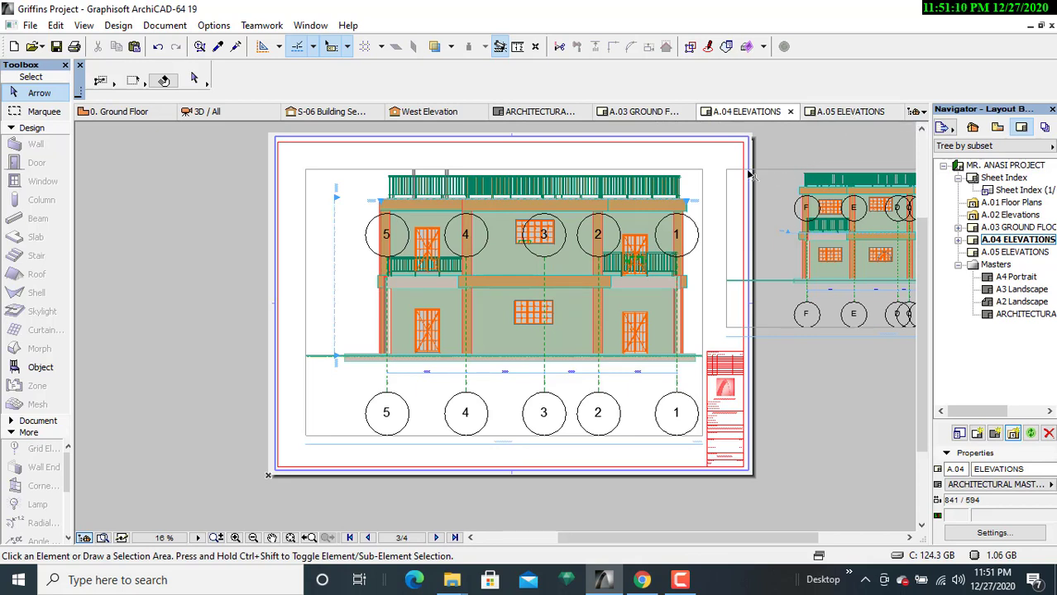
click(807, 176)
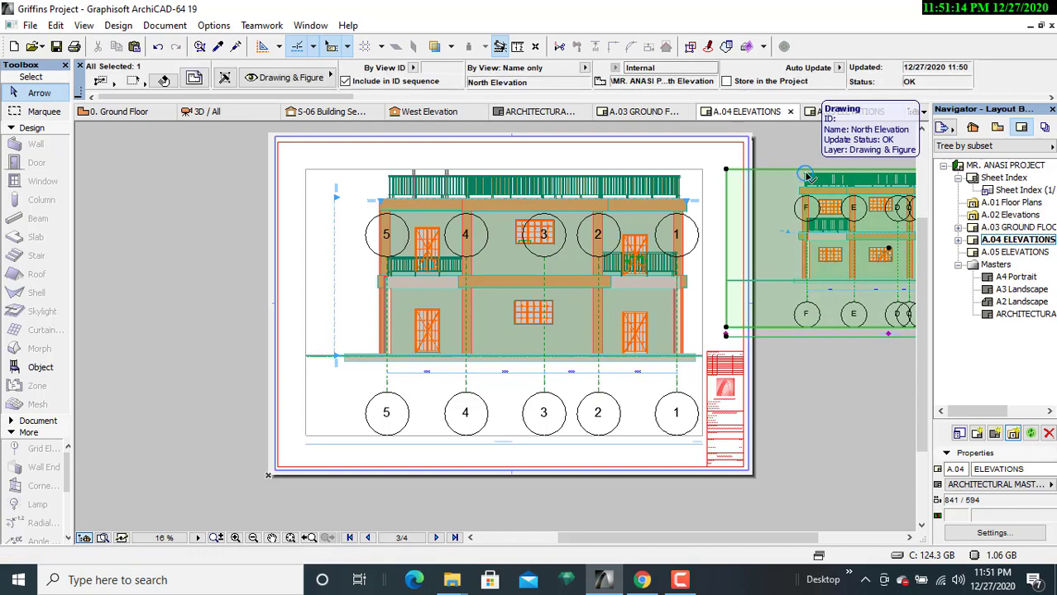
right_click(808, 176)
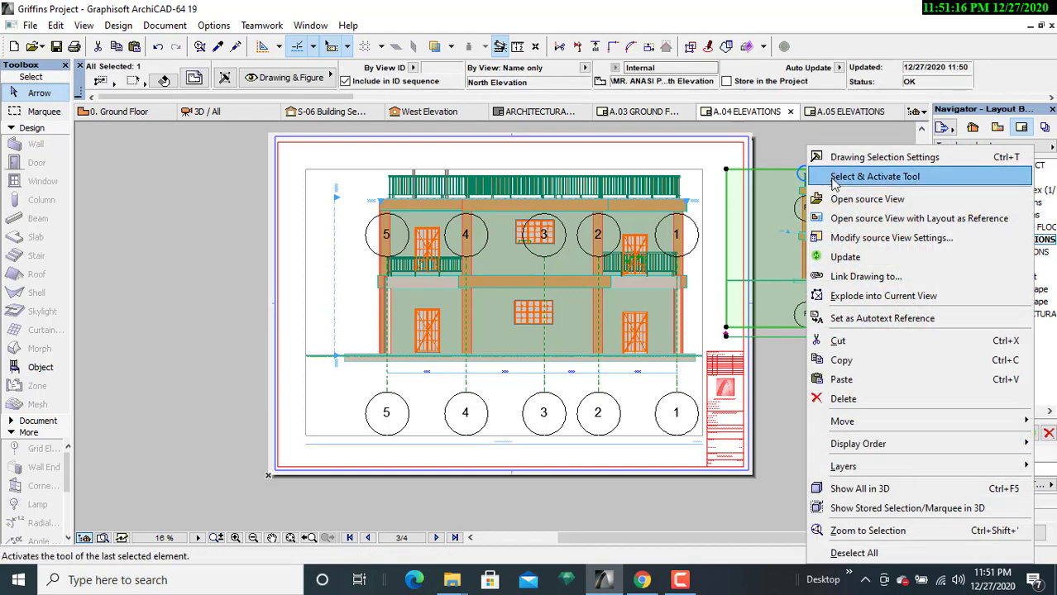
click(838, 341)
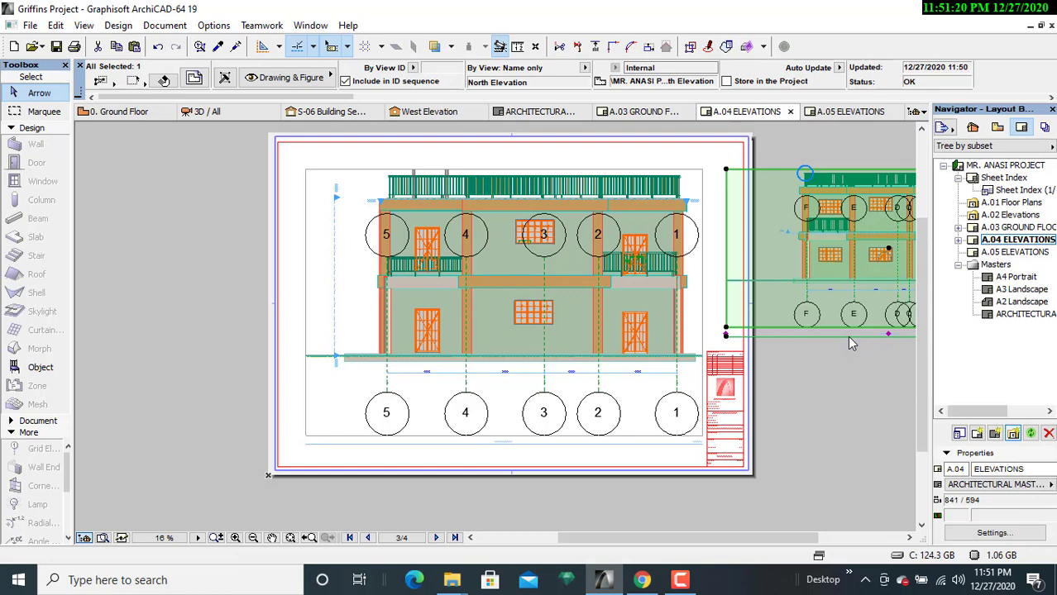
- Paste the North Elevation drawing onto the A.05 ELEVATIONS layout at the center of the current view, keeping the current zoom
click(835, 116)
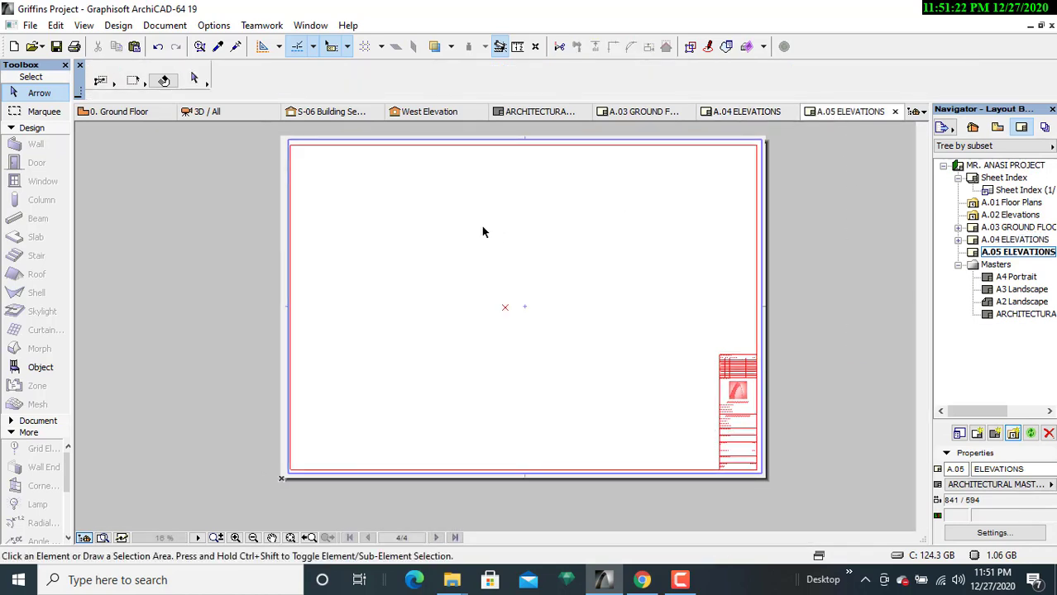
right_click(369, 211)
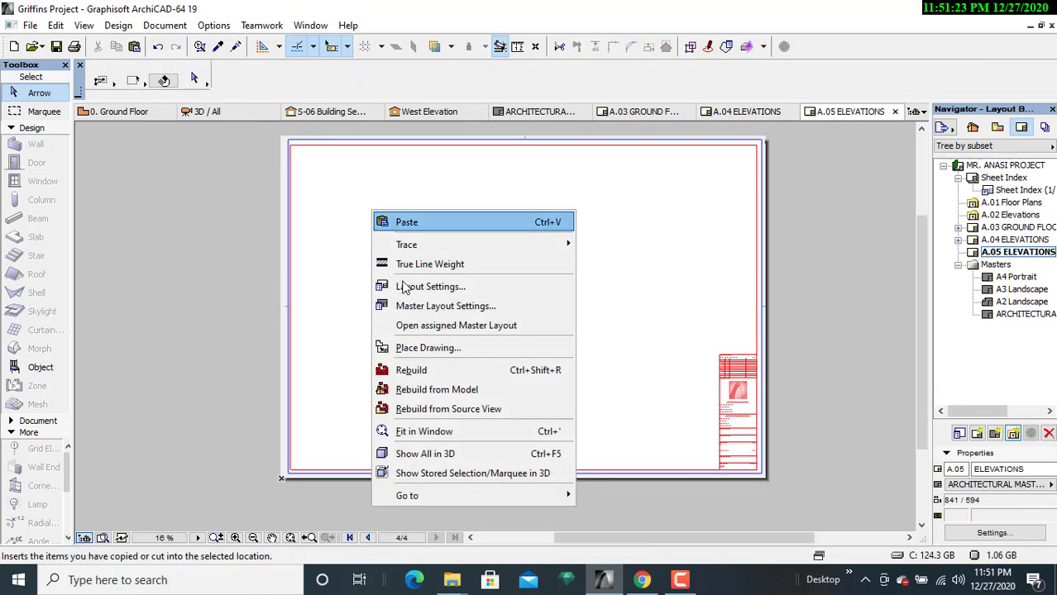
click(420, 224)
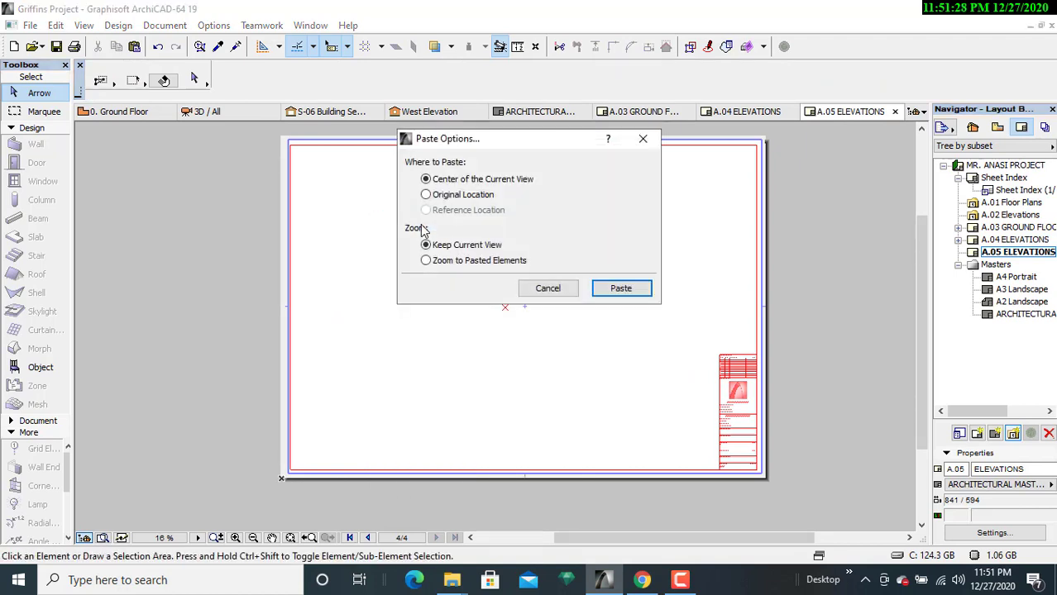
click(620, 289)
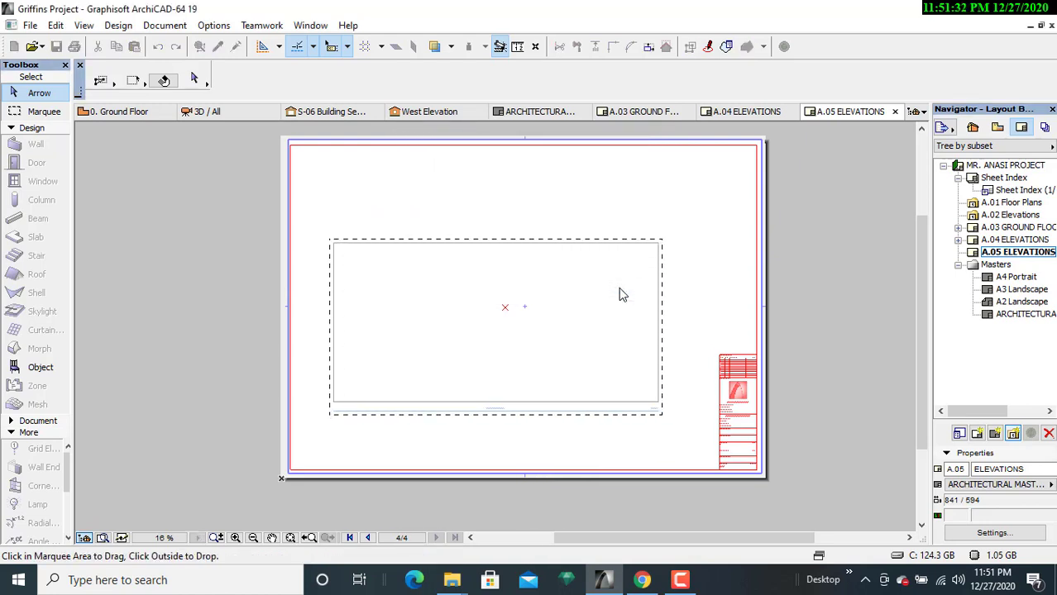
click(565, 211)
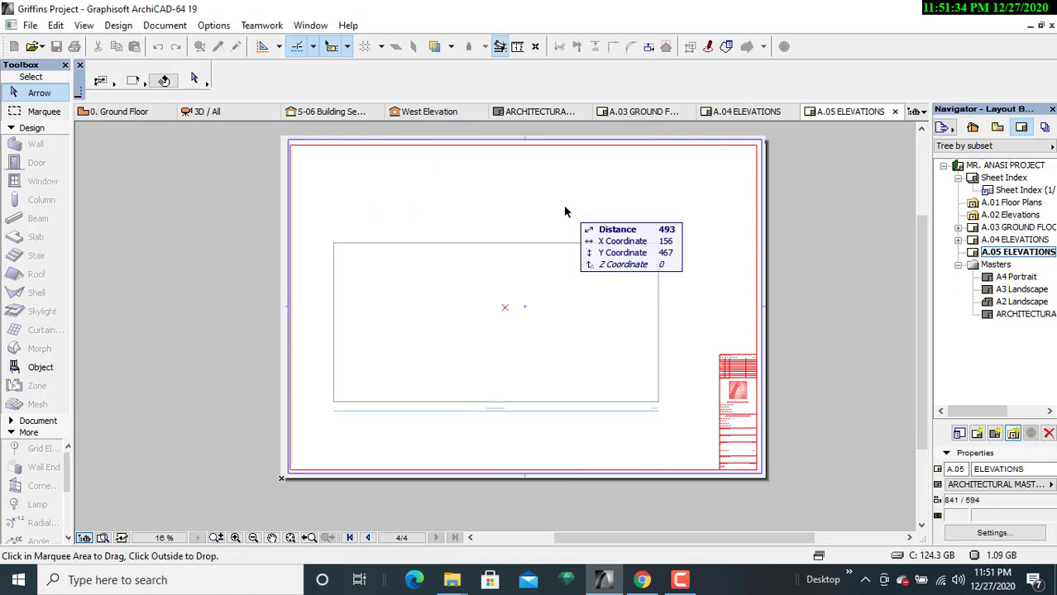
click(565, 212)
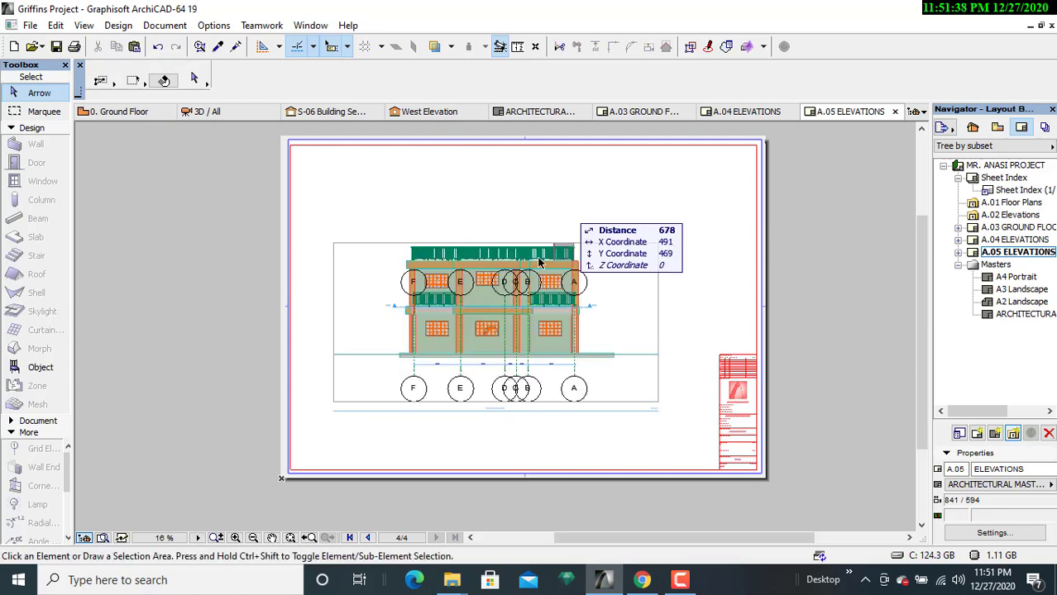
- Examine the pasted North Elevation up close, including its grid bubbles, drawing title and the dimensions between grid lines
click(506, 216)
scroll(523, 281, up, 1)
scroll(523, 281, down, 1)
scroll(522, 281, up, 1)
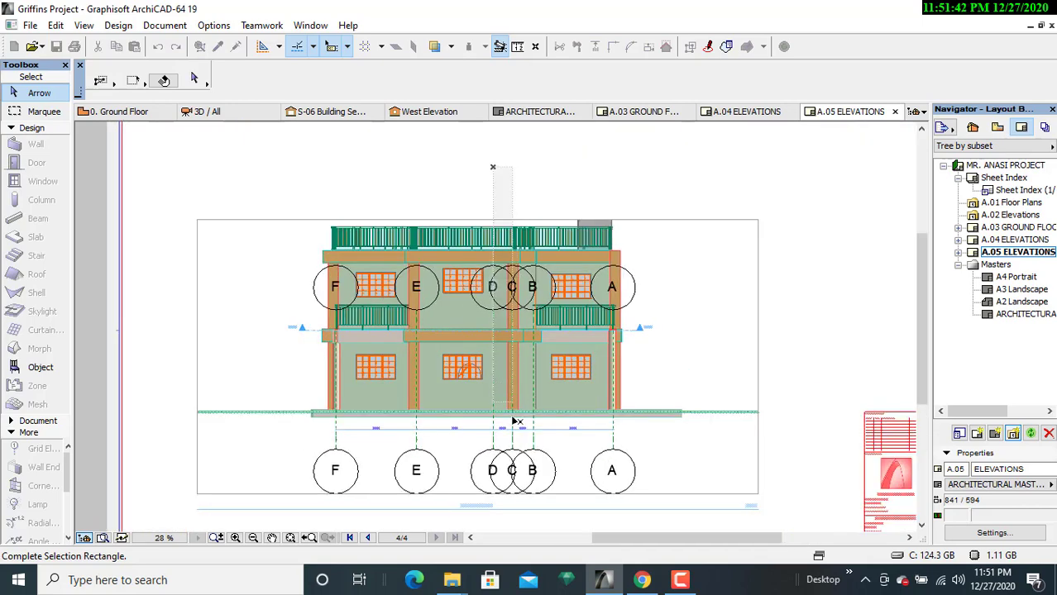
scroll(511, 401, up, 1)
middle_drag(511, 401, 504, 222)
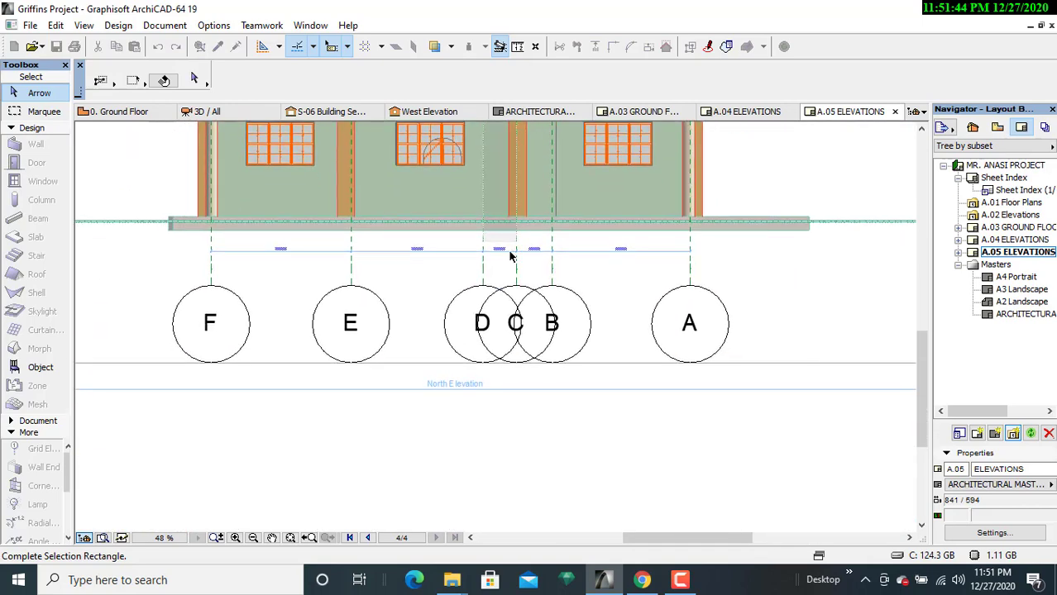
middle_drag(532, 316, 533, 411)
scroll(533, 411, down, 2)
scroll(552, 449, up, 1)
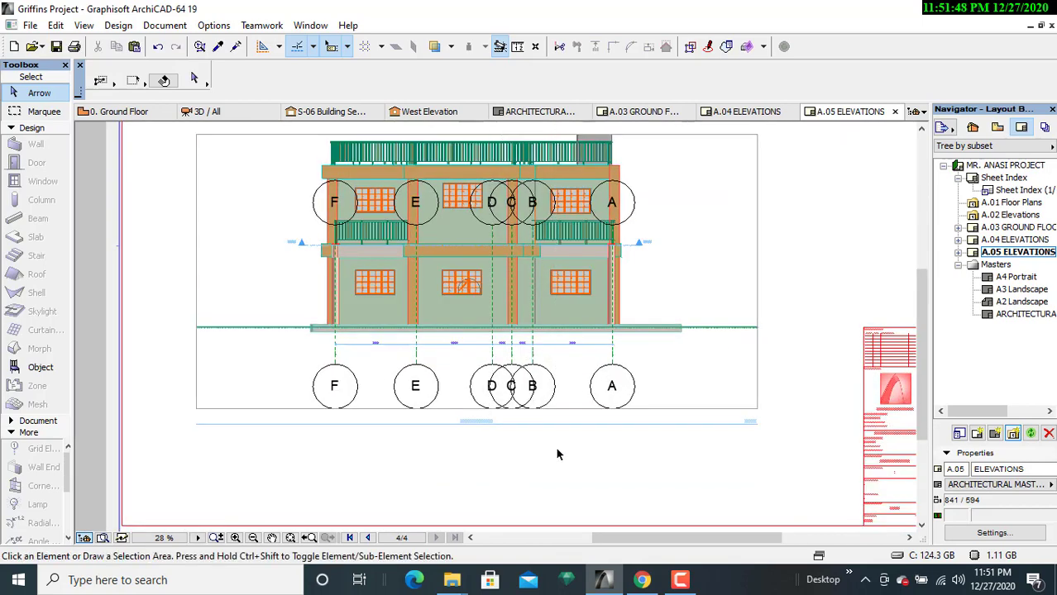
- Enlarge the North Elevation drawing proportionally from its lower-right corner until it reaches close to the title block
click(760, 408)
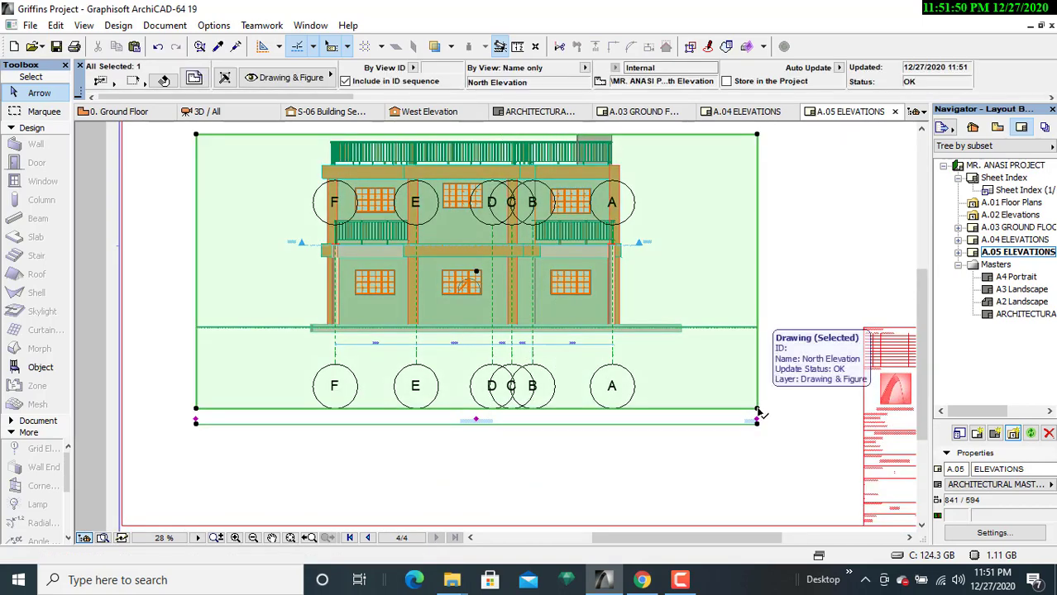
click(756, 409)
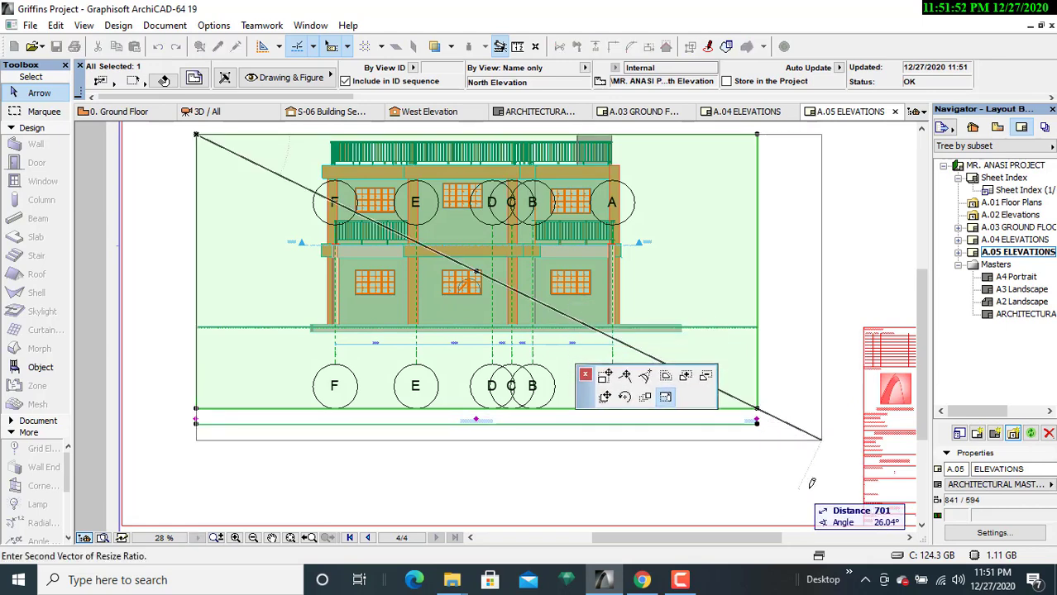
click(837, 494)
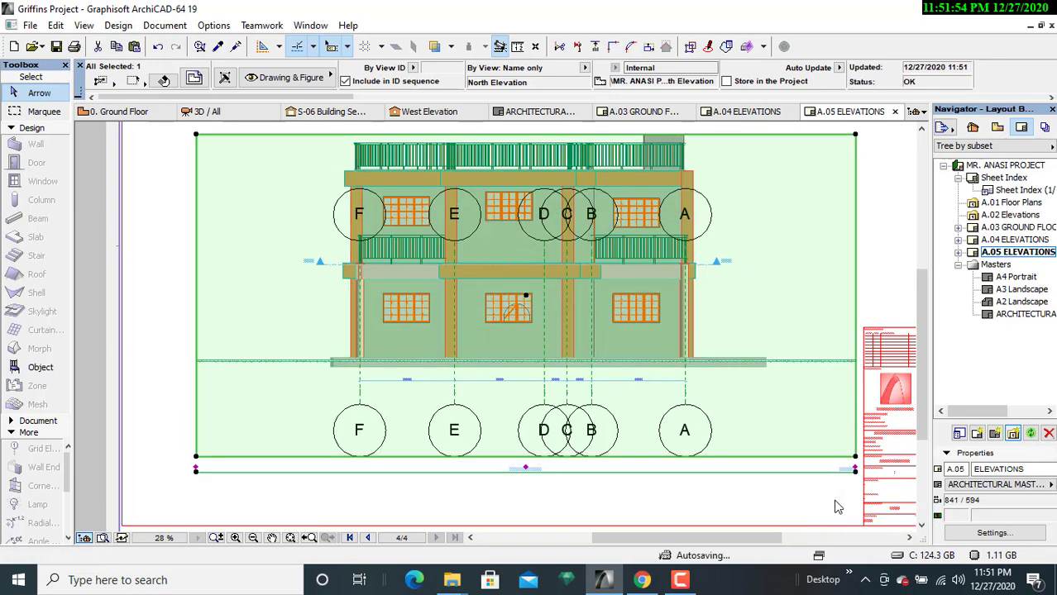
scroll(674, 362, up, 2)
scroll(633, 314, down, 5)
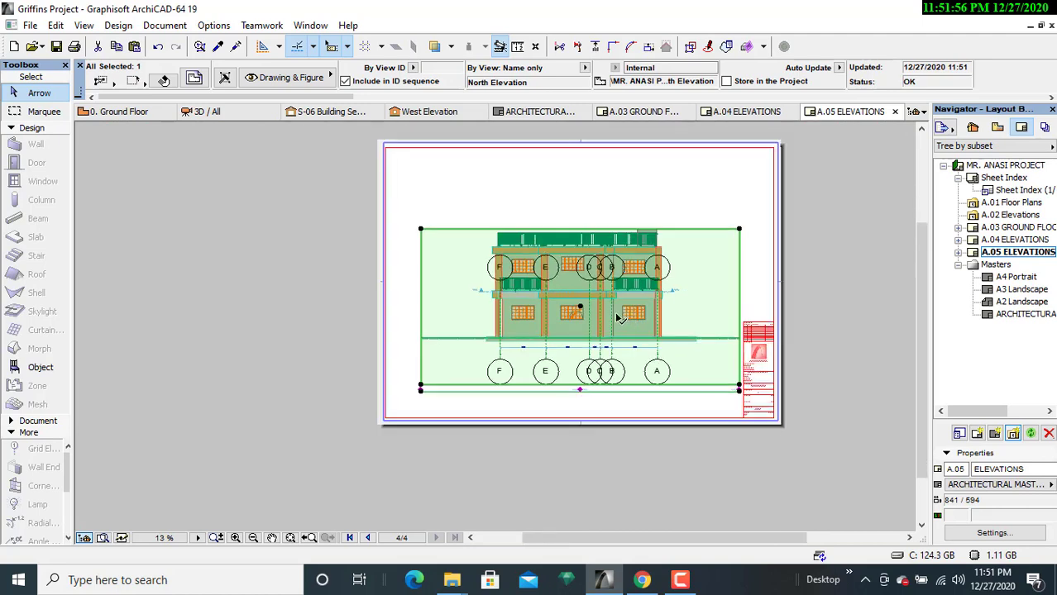
- Enlarge the North Elevation drawing proportionally from its upper-left corner, keeping the lower-right corner fixed, until it nears the sheet's left border line
click(421, 229)
click(551, 312)
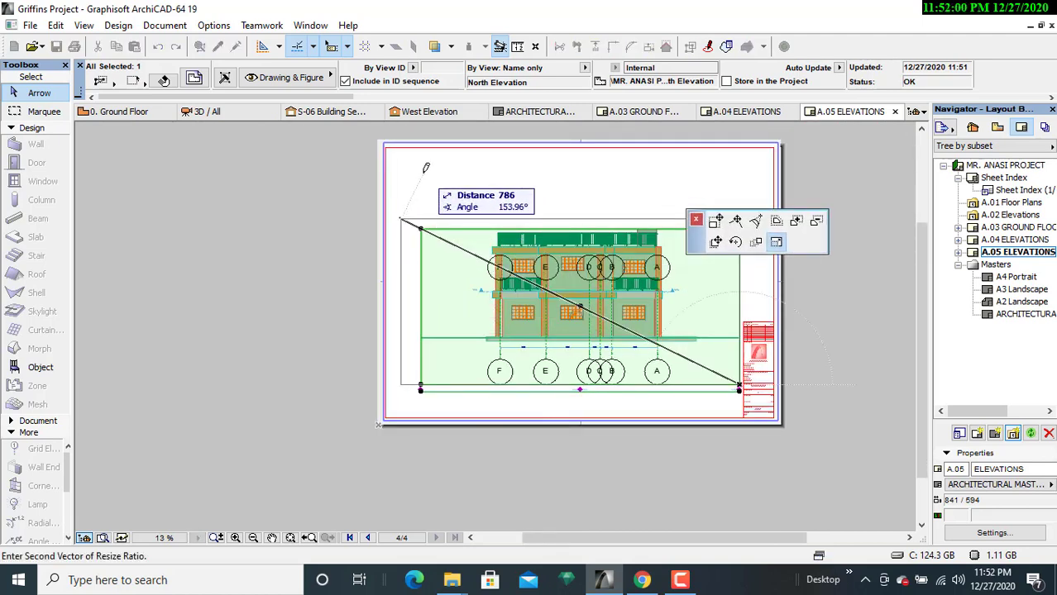
click(424, 171)
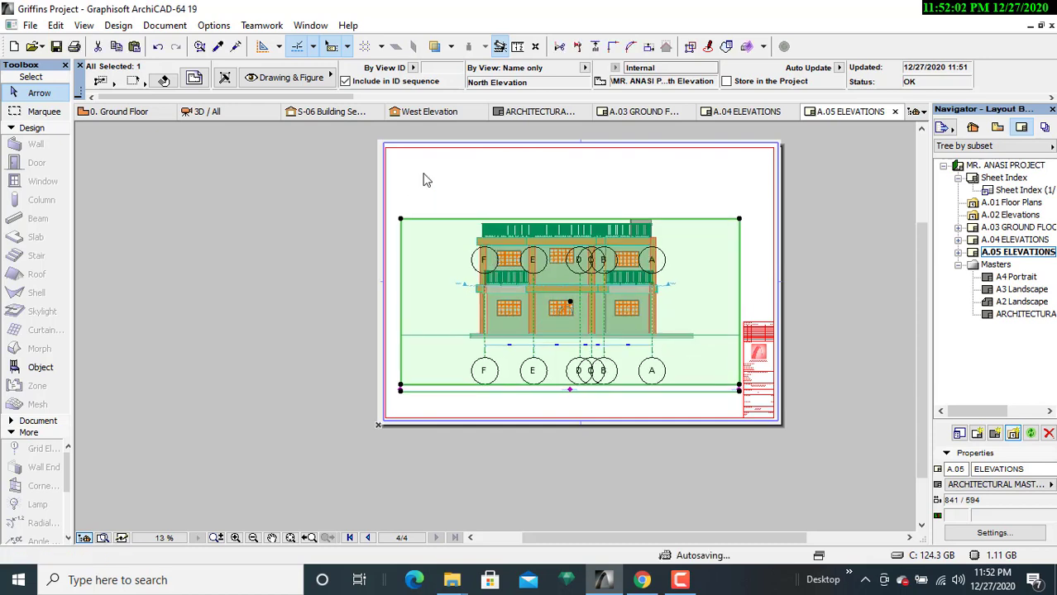
- Reposition the North Elevation vertically on the sheet, moving it straight up about 94 mm and back down about 73 mm, and deselect it
click(570, 242)
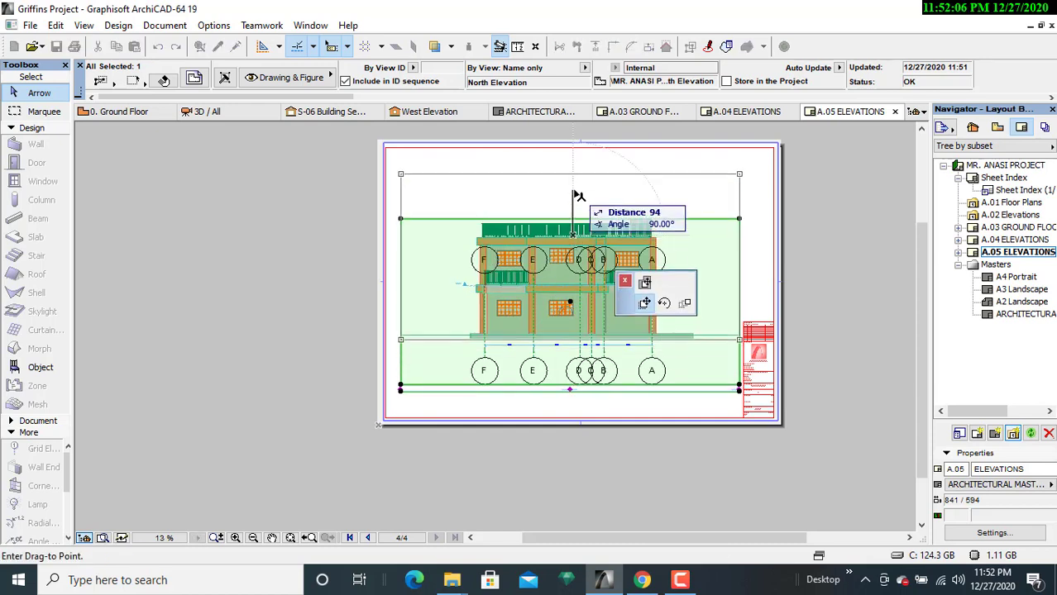
click(578, 195)
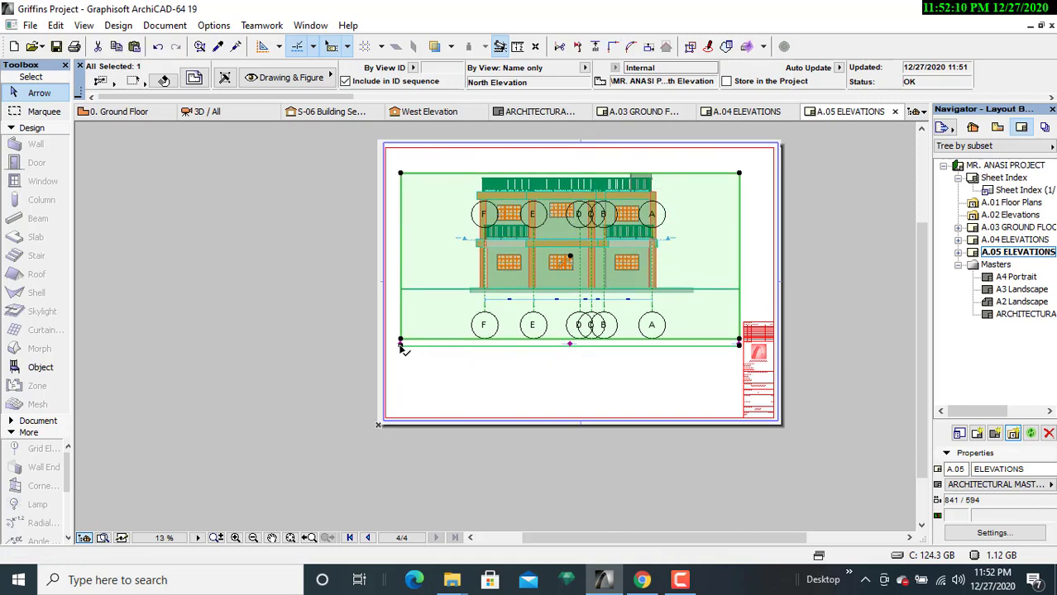
click(400, 346)
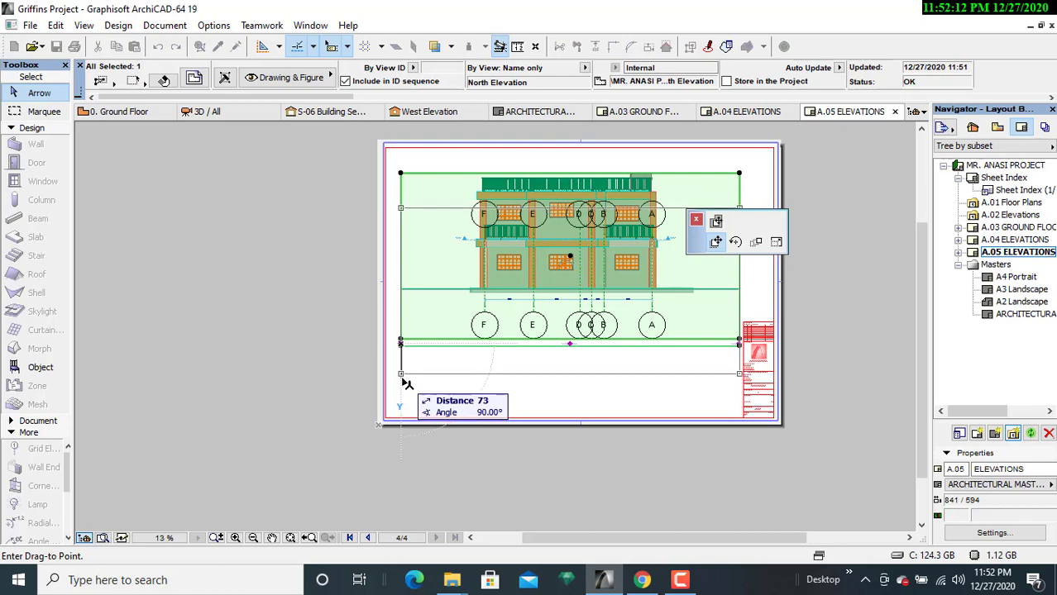
click(405, 383)
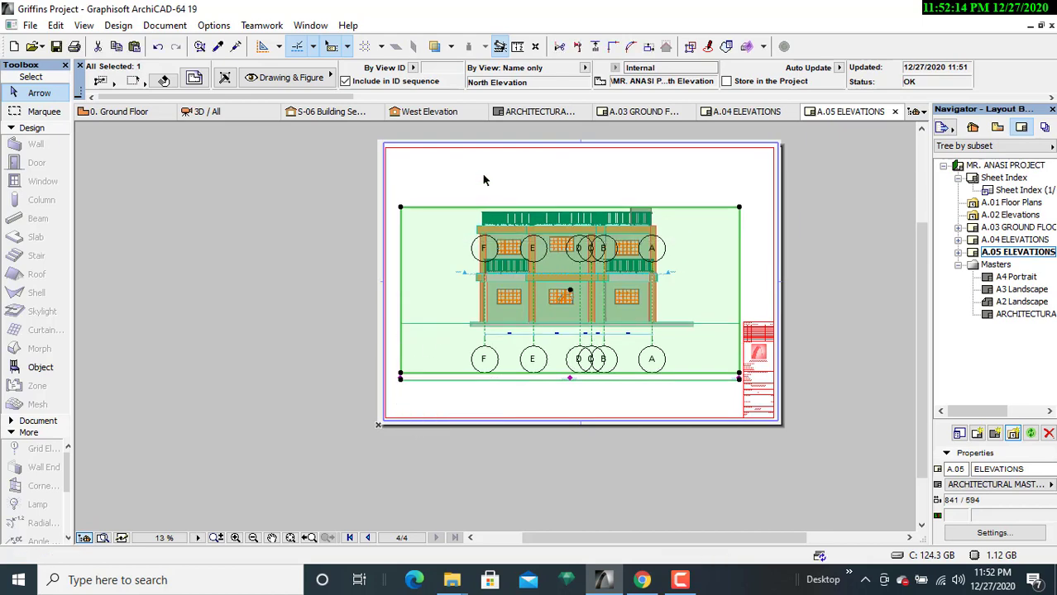
click(483, 180)
- Examine the enlarged North Elevation up close and check how it fits within the whole A.05 ELEVATIONS sheet
scroll(600, 308, up, 2)
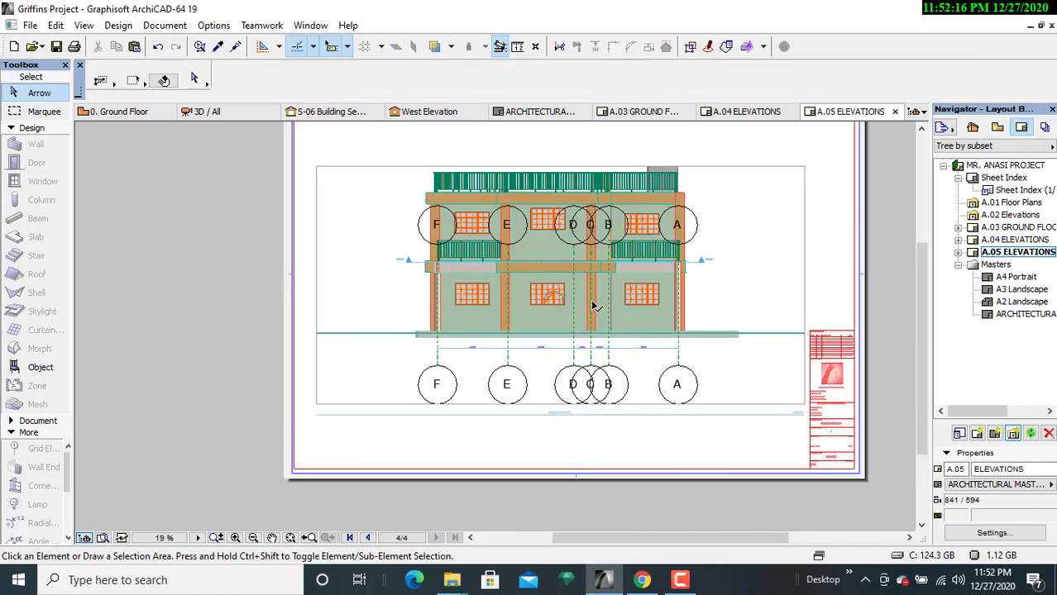
scroll(592, 306, up, 2)
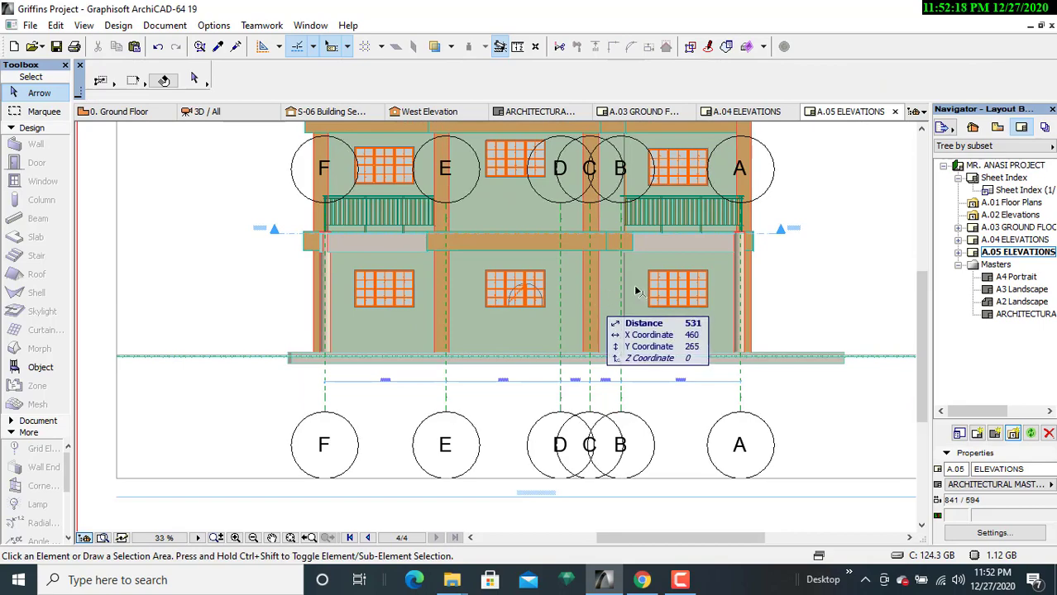
scroll(790, 233, up, 2)
scroll(793, 236, up, 2)
scroll(793, 235, down, 2)
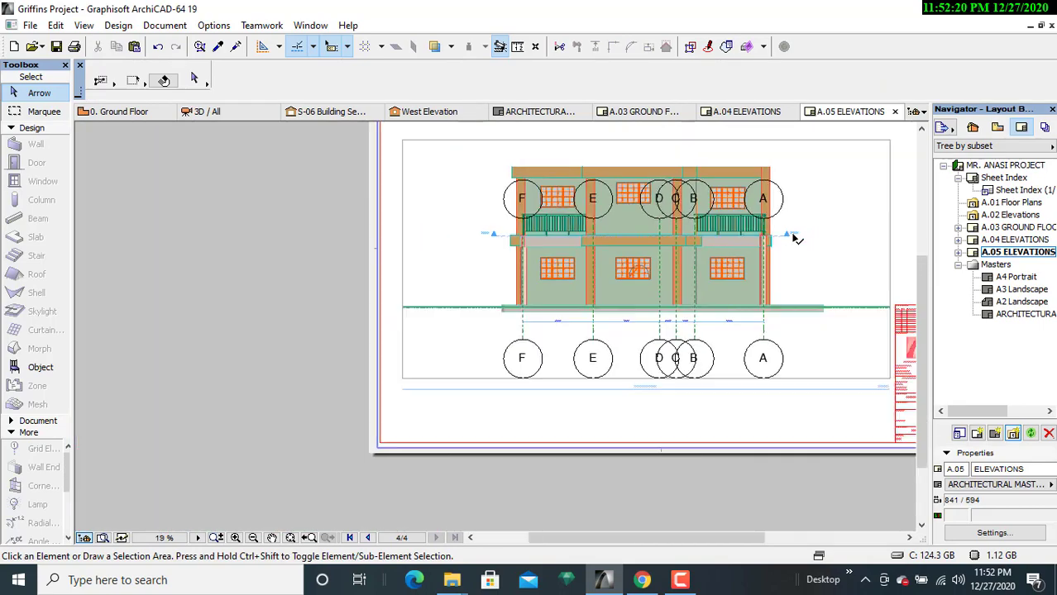
middle_drag(808, 230, 710, 217)
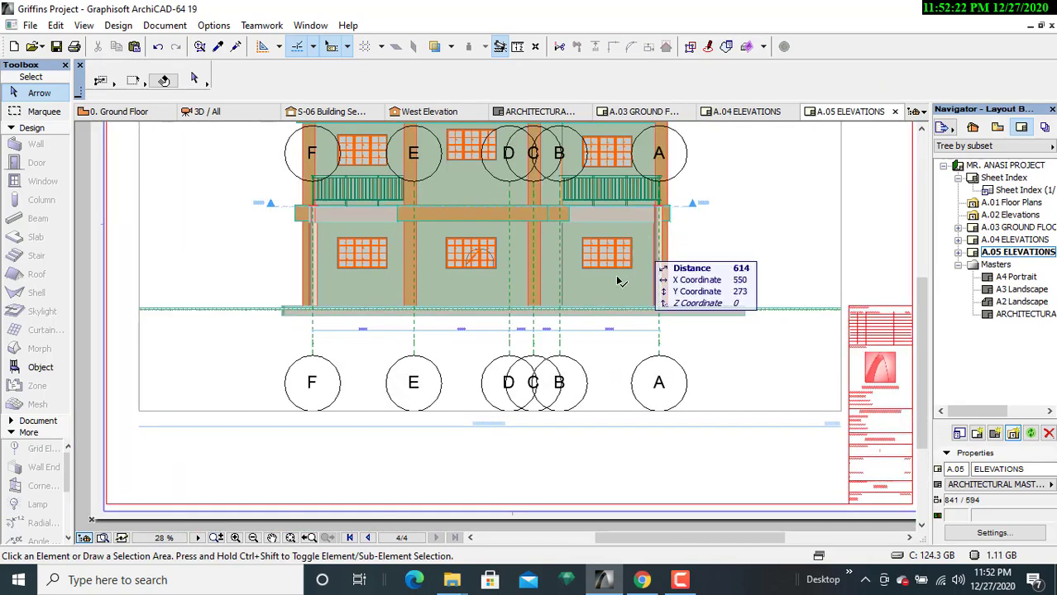
scroll(583, 319, down, 2)
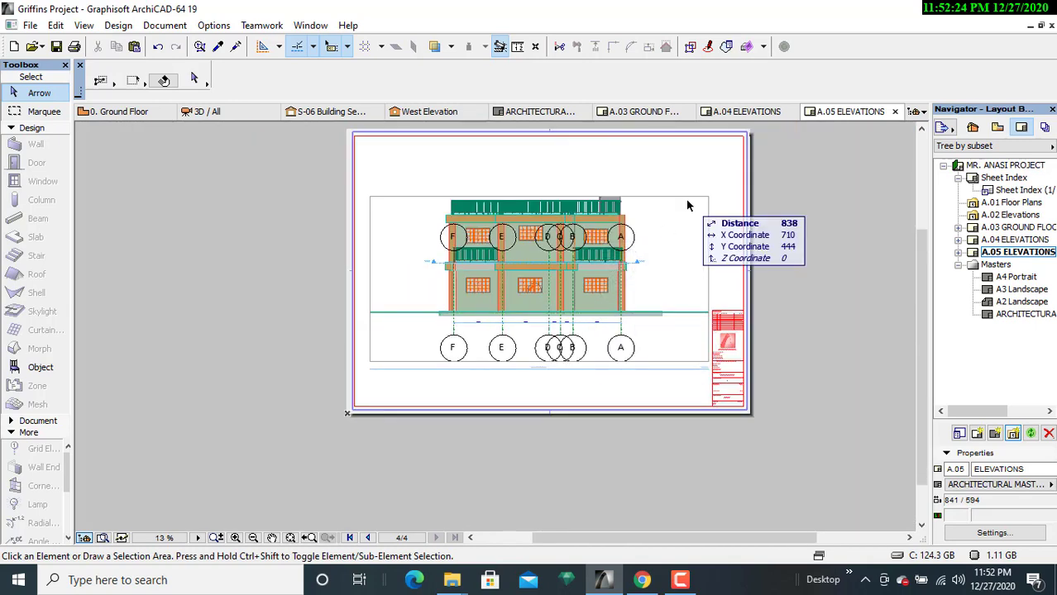
- Inspect the title block of the A.05 ELEVATIONS layout, reading its drawing name, drawing scale and layout ID fields
click(749, 112)
click(823, 112)
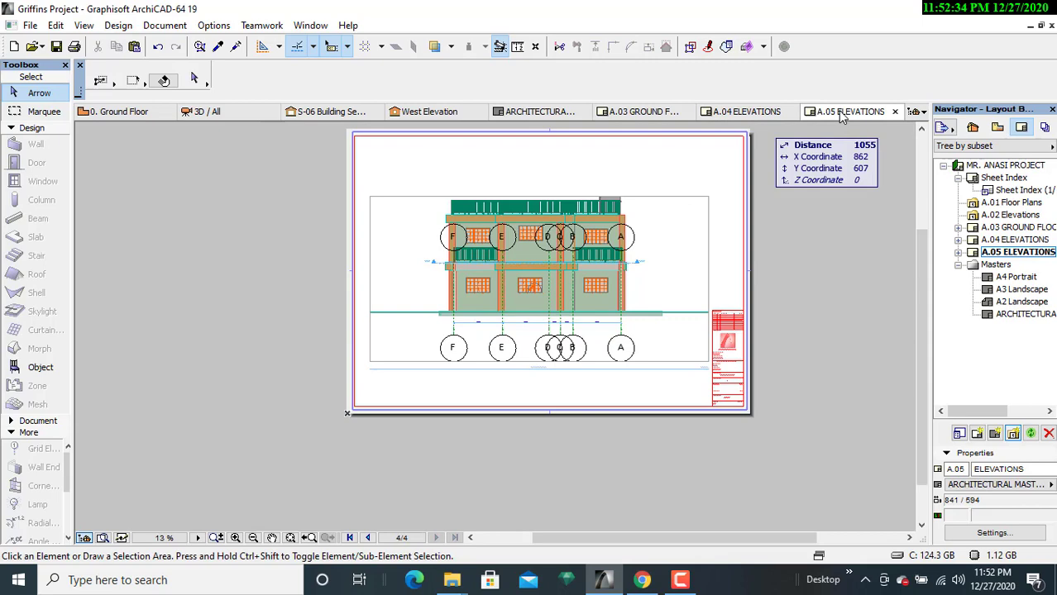
scroll(695, 361, up, 10)
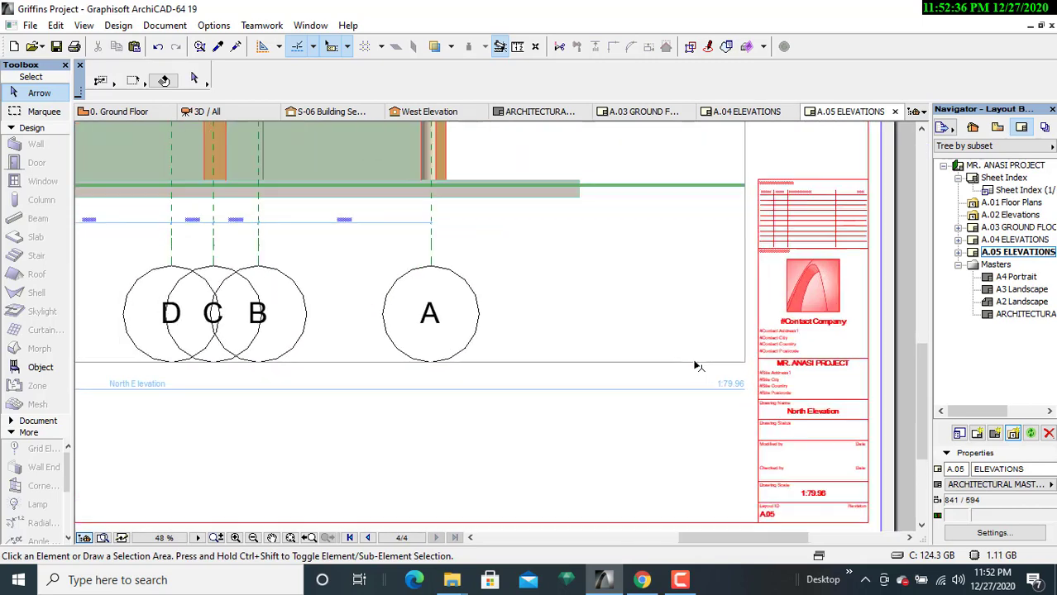
middle_drag(695, 361, 363, 302)
middle_drag(636, 356, 386, 186)
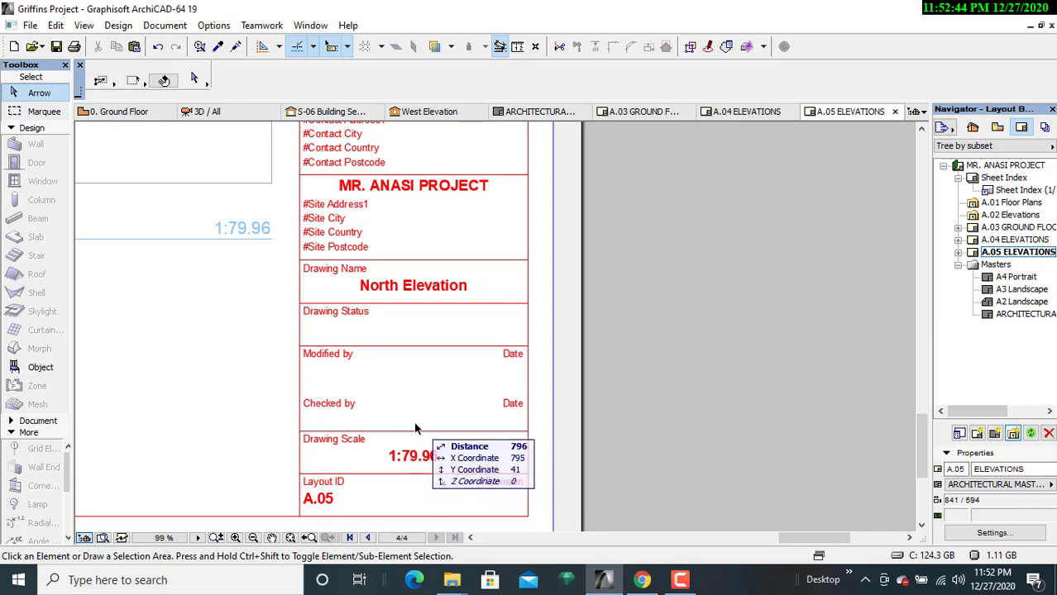
- Inspect the title block of the A.04 ELEVATIONS layout, reading its drawing name, drawing scale and layout ID fields
click(735, 110)
scroll(759, 397, up, 3)
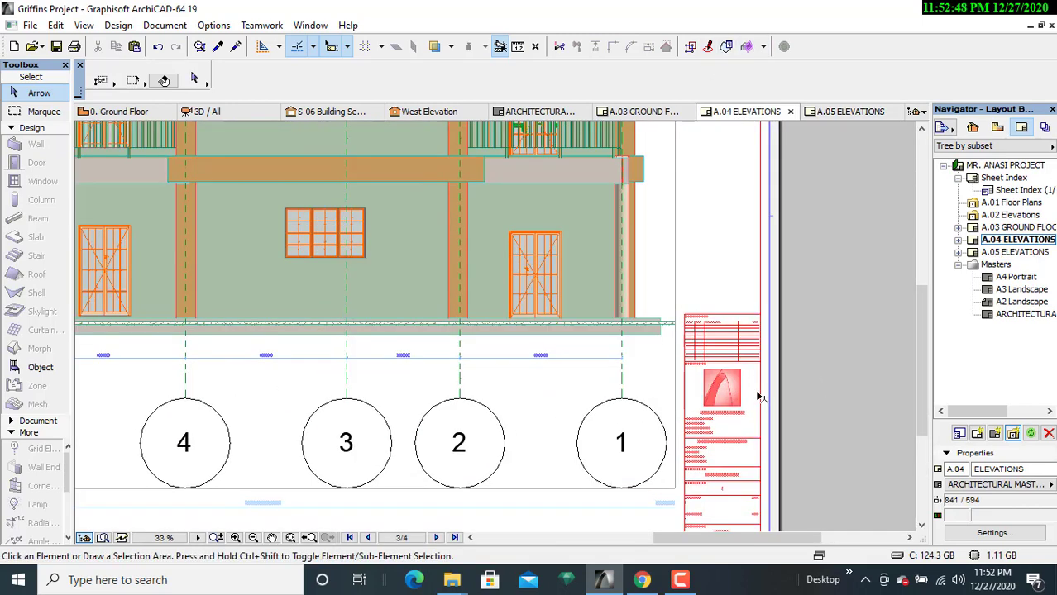
scroll(759, 398, up, 3)
scroll(631, 308, up, 2)
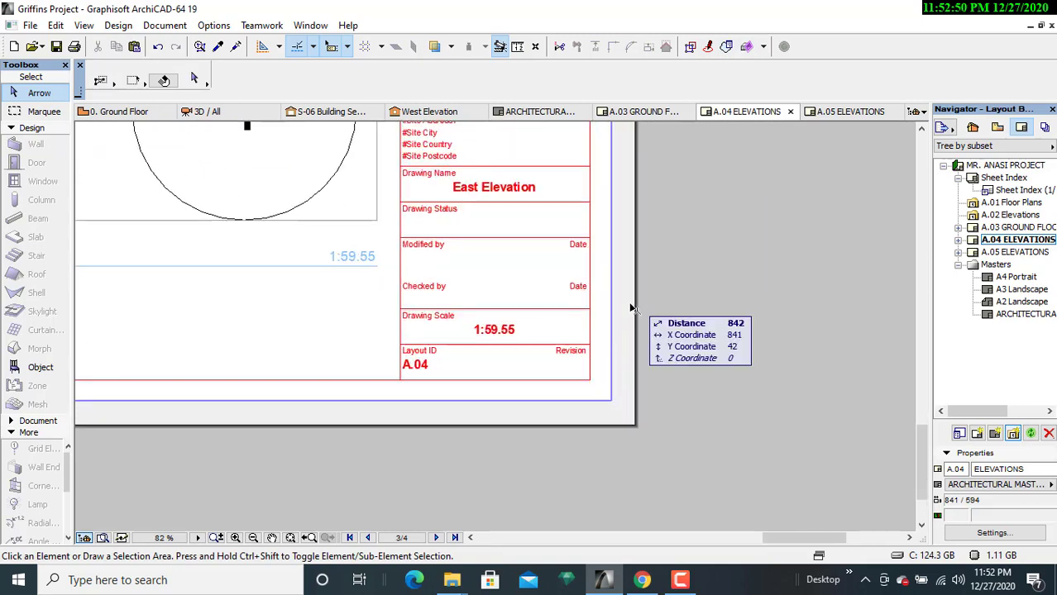
scroll(631, 307, up, 2)
scroll(496, 280, down, 3)
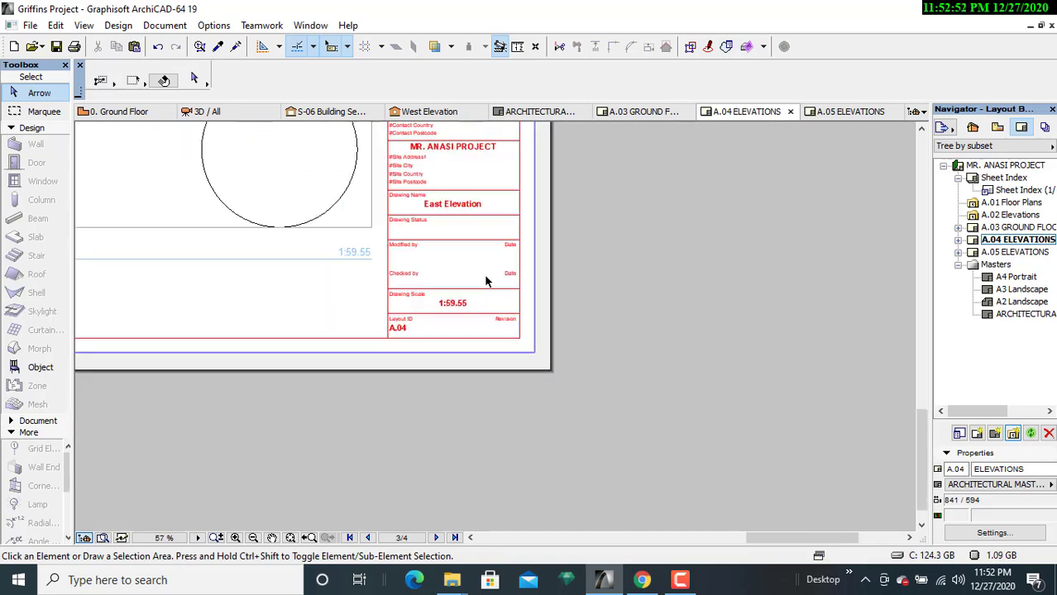
scroll(486, 281, down, 2)
- Review the A.03 GROUND FLOOR layout, reading its title block fields and looking over the placed floor plan
click(648, 111)
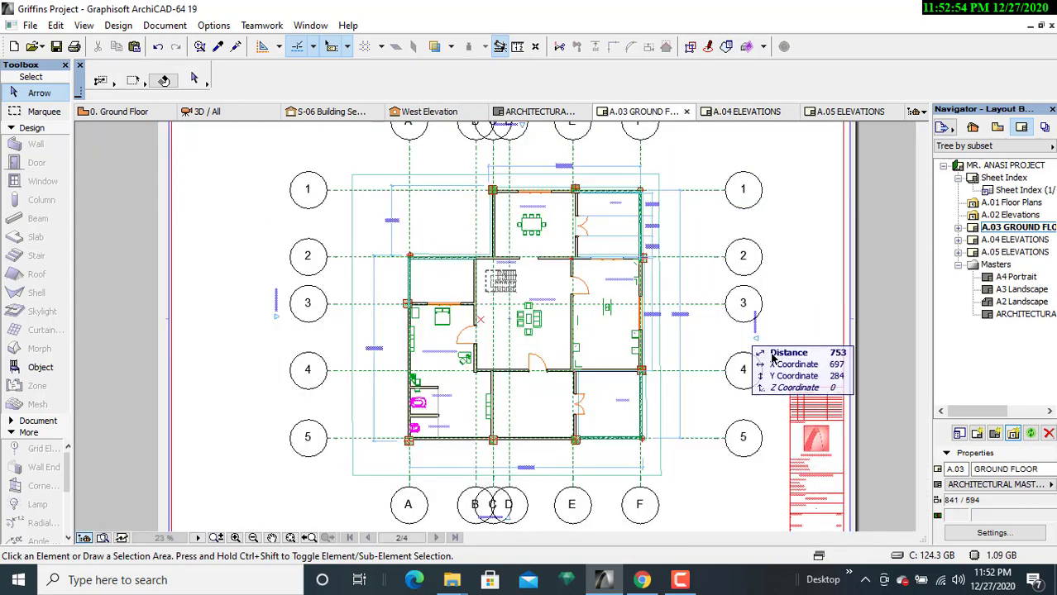
scroll(747, 344, up, 3)
scroll(625, 118, down, 1)
scroll(532, 170, up, 2)
scroll(531, 170, up, 3)
scroll(574, 200, up, 1)
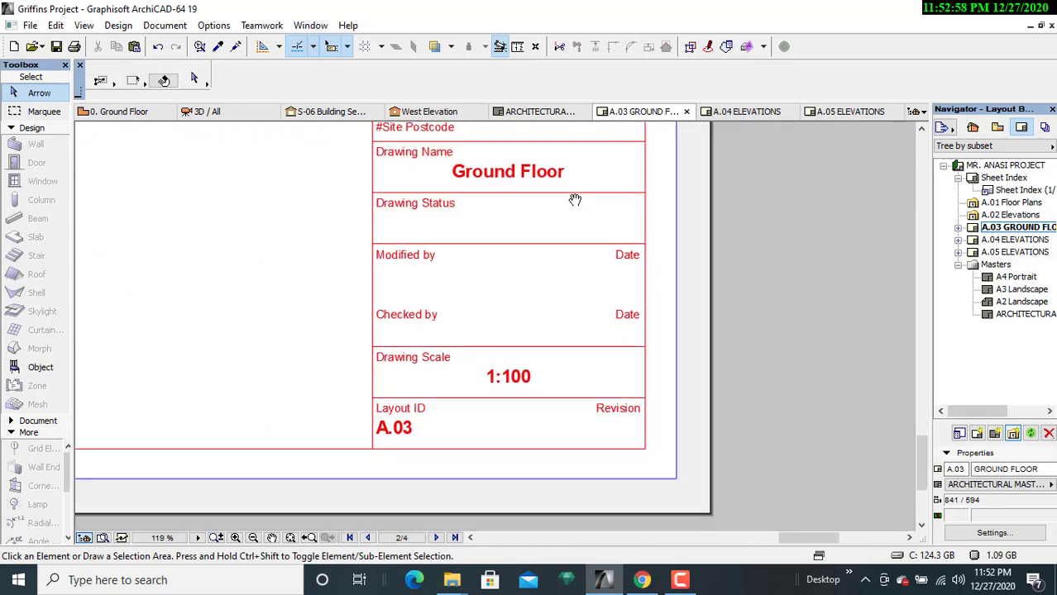
scroll(576, 300, down, 8)
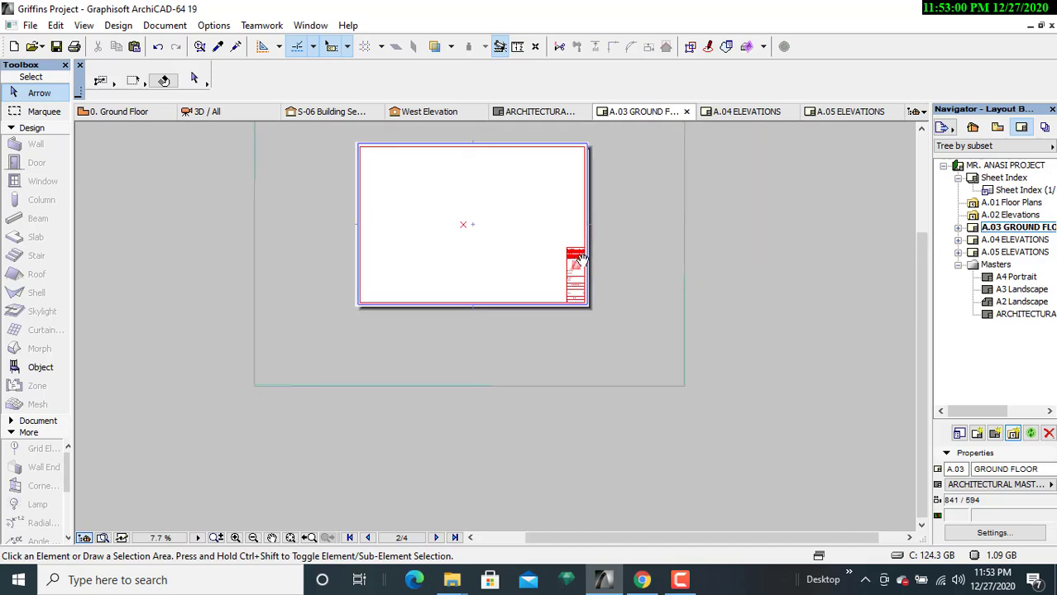
scroll(723, 323, up, 4)
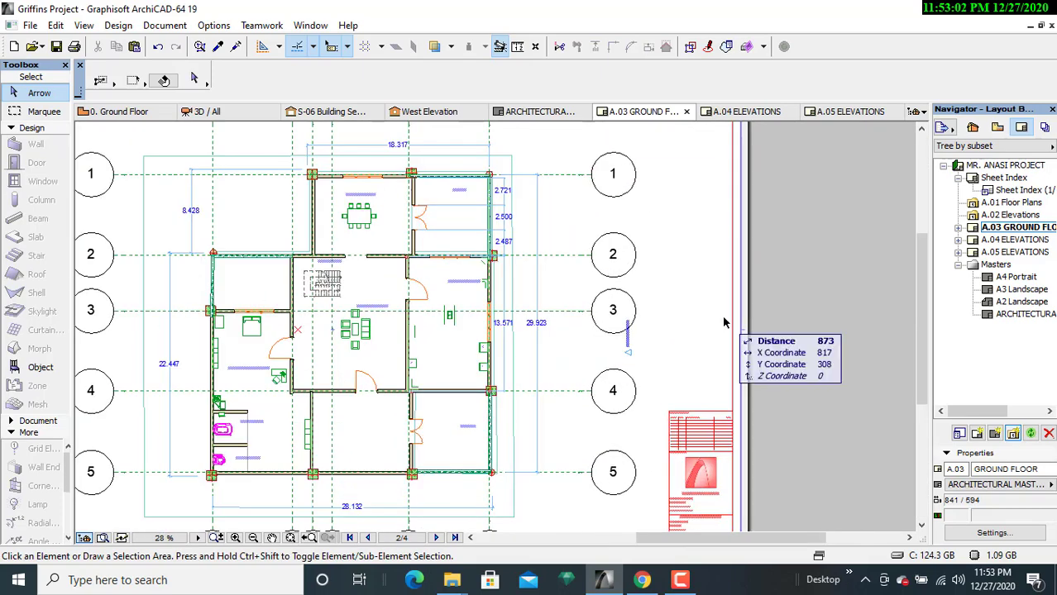
scroll(724, 323, down, 2)
scroll(658, 311, up, 2)
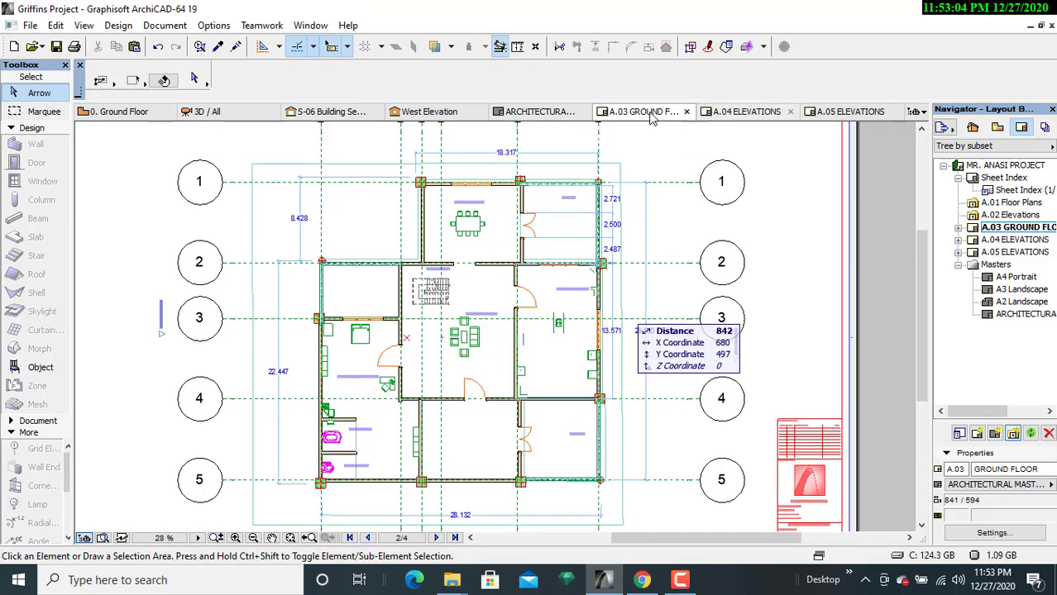
- Look through the open architectural master layout, the West Elevation, the 3D perspective and the Ground Floor plan views
click(514, 118)
scroll(265, 246, down, 2)
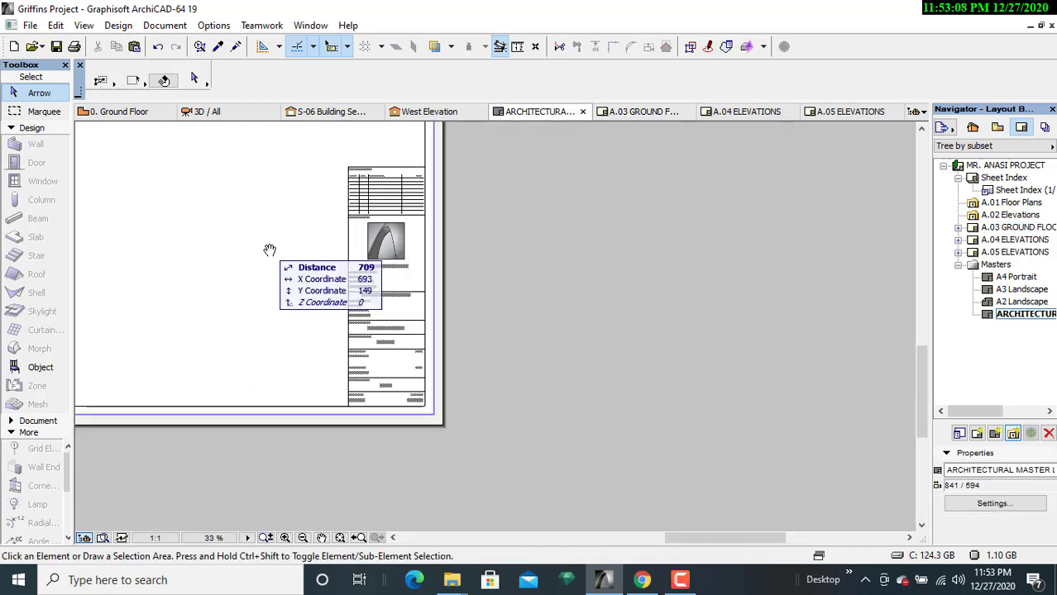
click(410, 114)
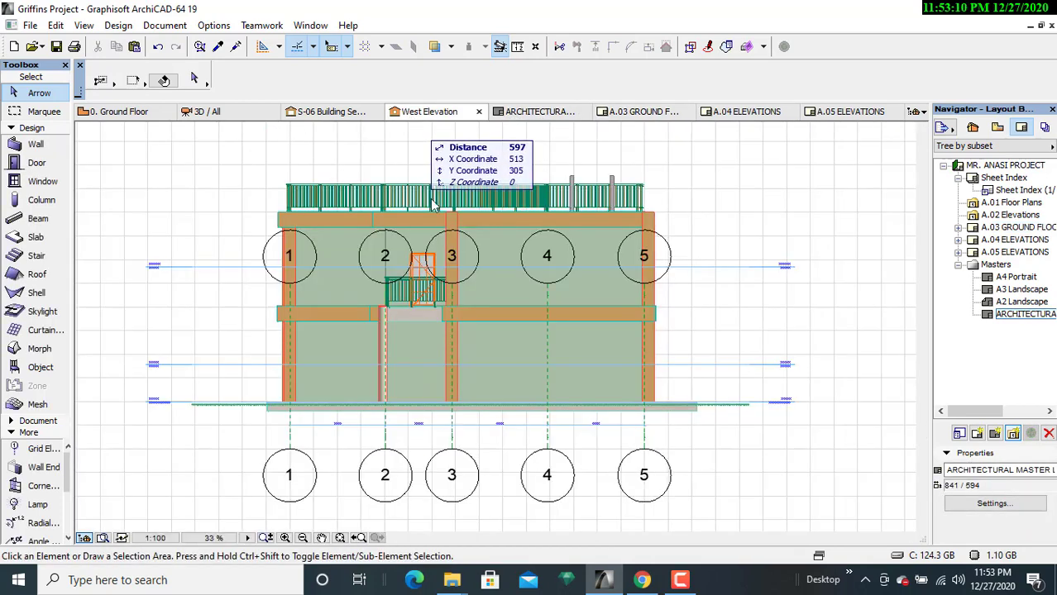
click(216, 120)
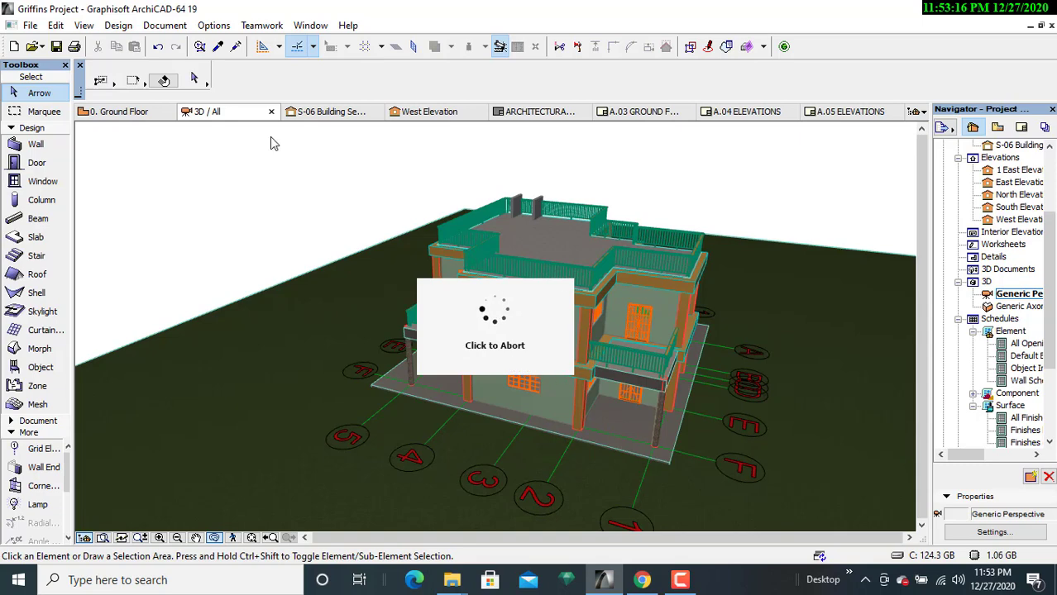
click(119, 114)
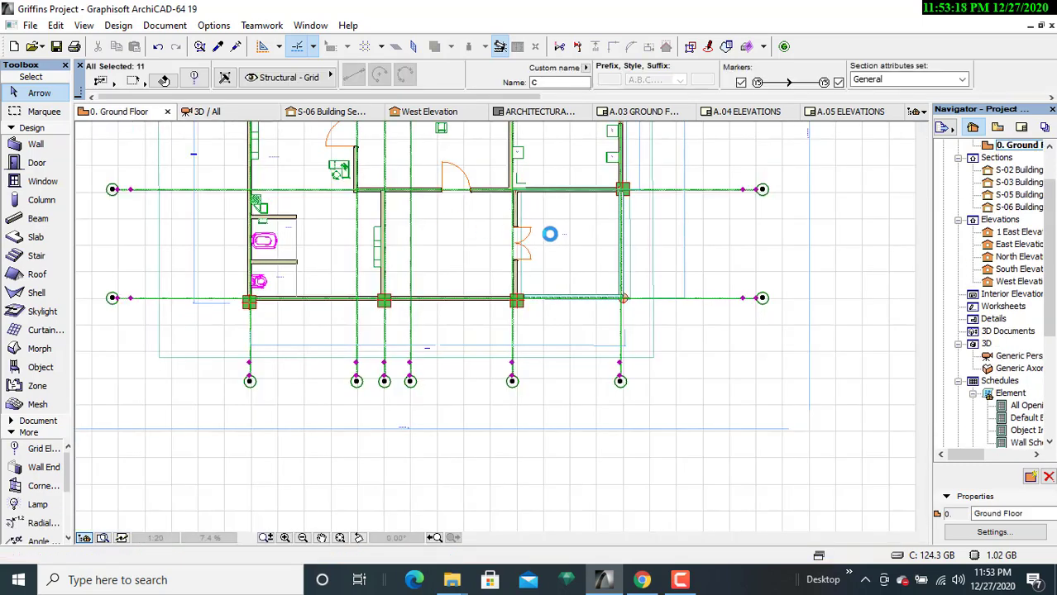
- Return to the A.05 ELEVATIONS layout and check the drawing title beneath the North Elevation against the title block
click(835, 114)
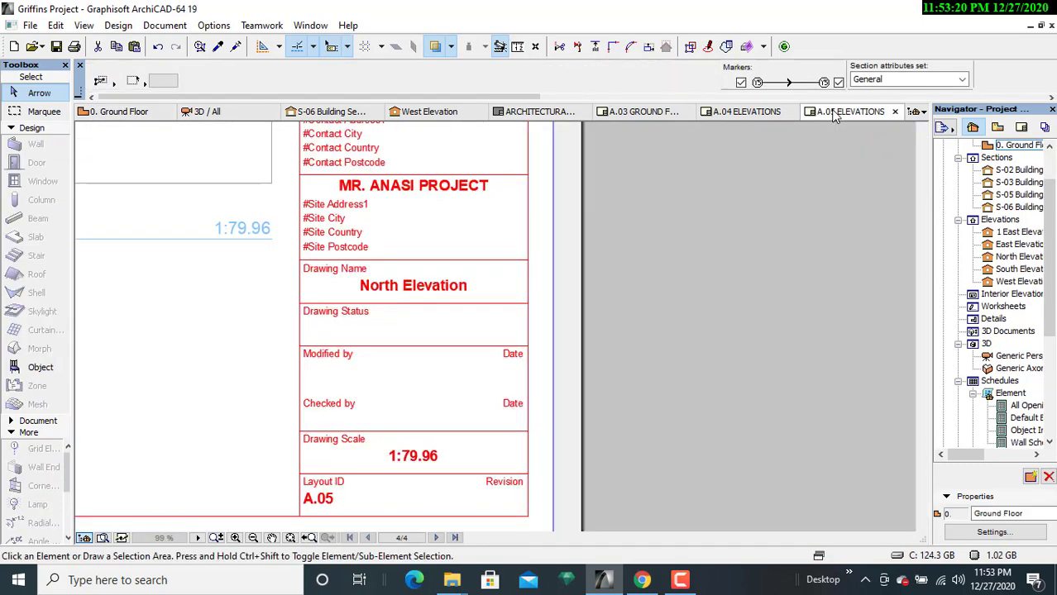
scroll(441, 311, down, 3)
shift+scroll(539, 314, left, 3)
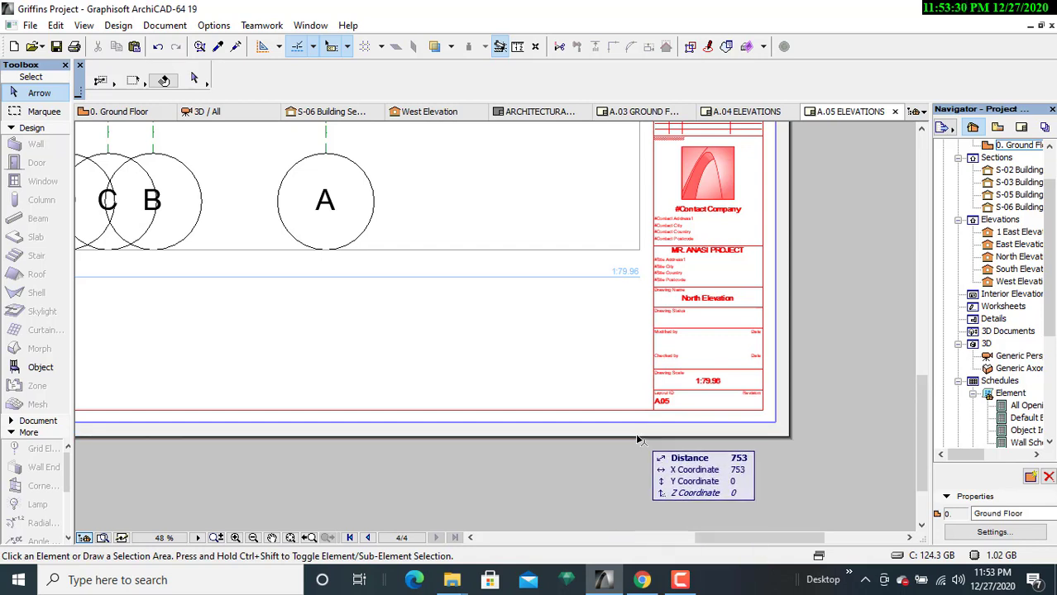
click(570, 249)
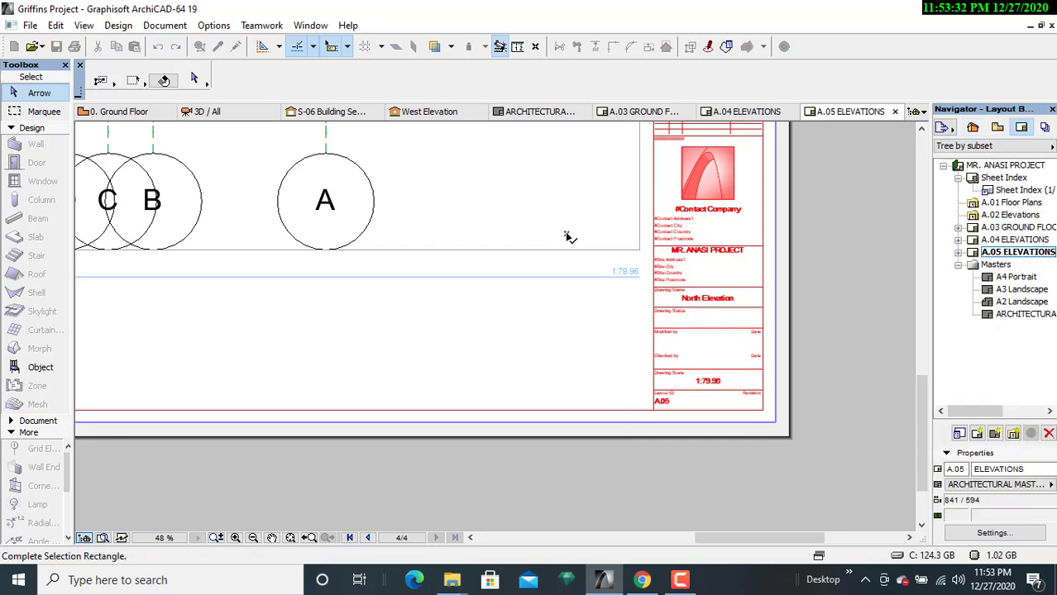
click(568, 238)
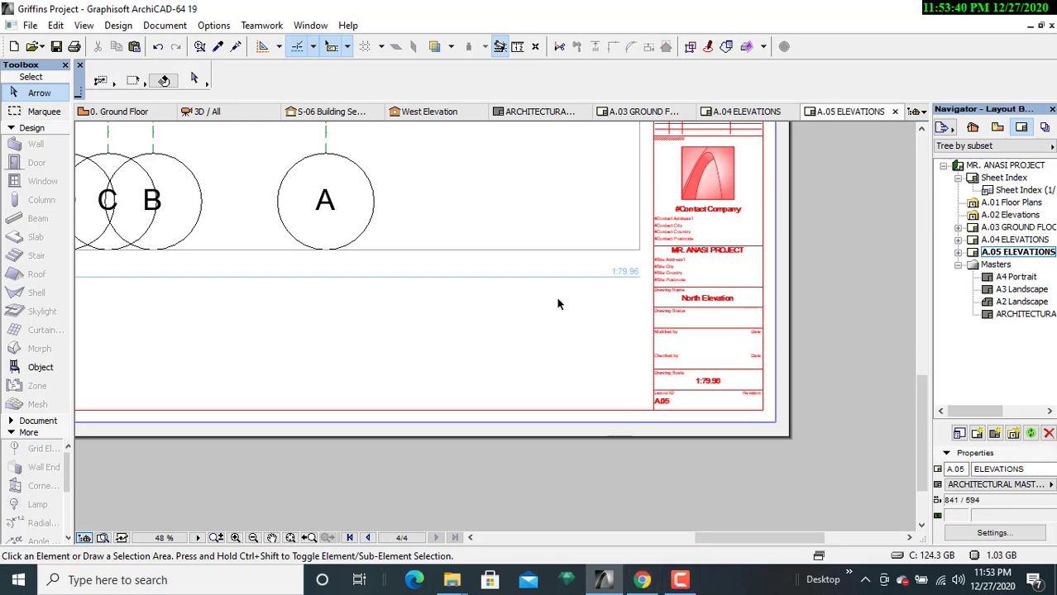
middle_drag(531, 205, 625, 272)
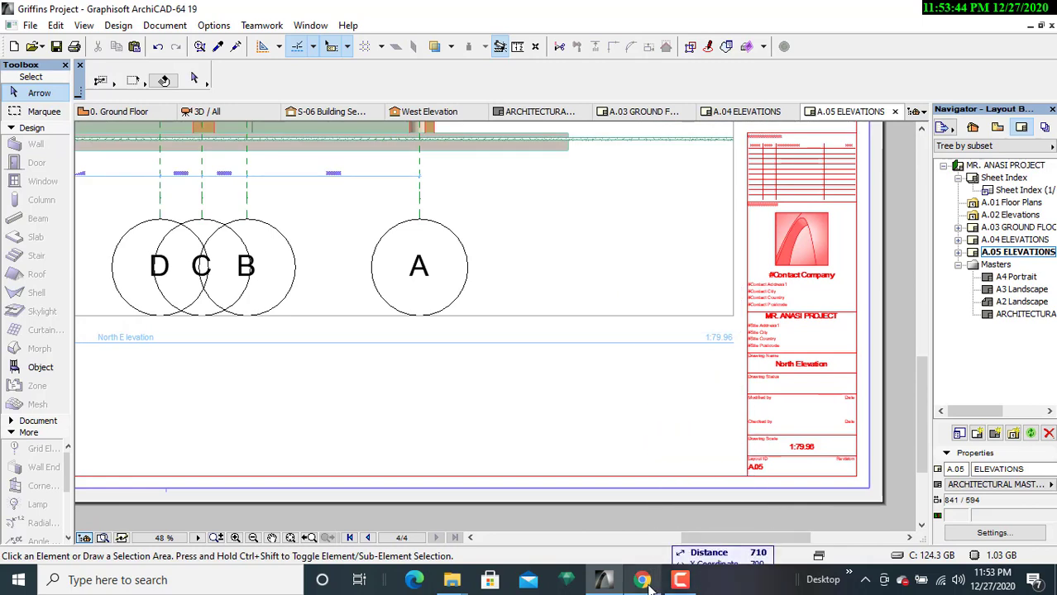
mouse_move(649, 584)
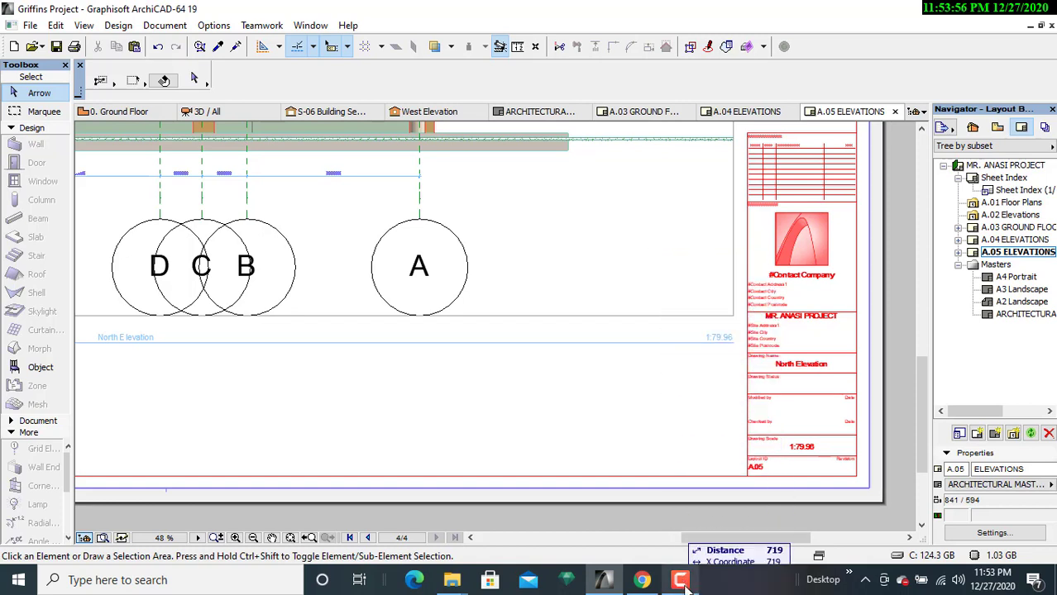
mouse_move(685, 585)
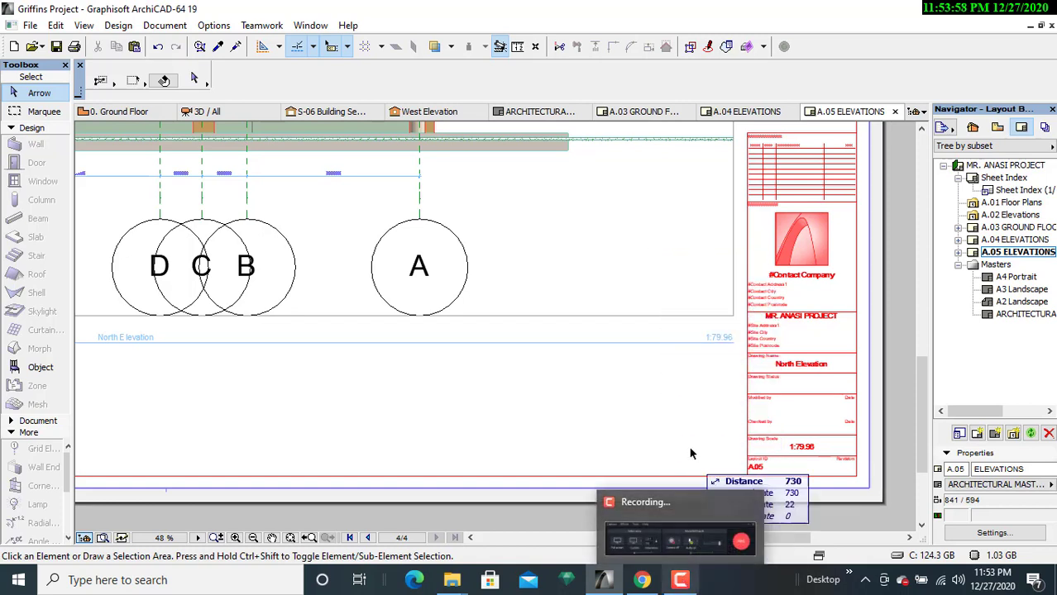
click(682, 584)
click(1022, 511)
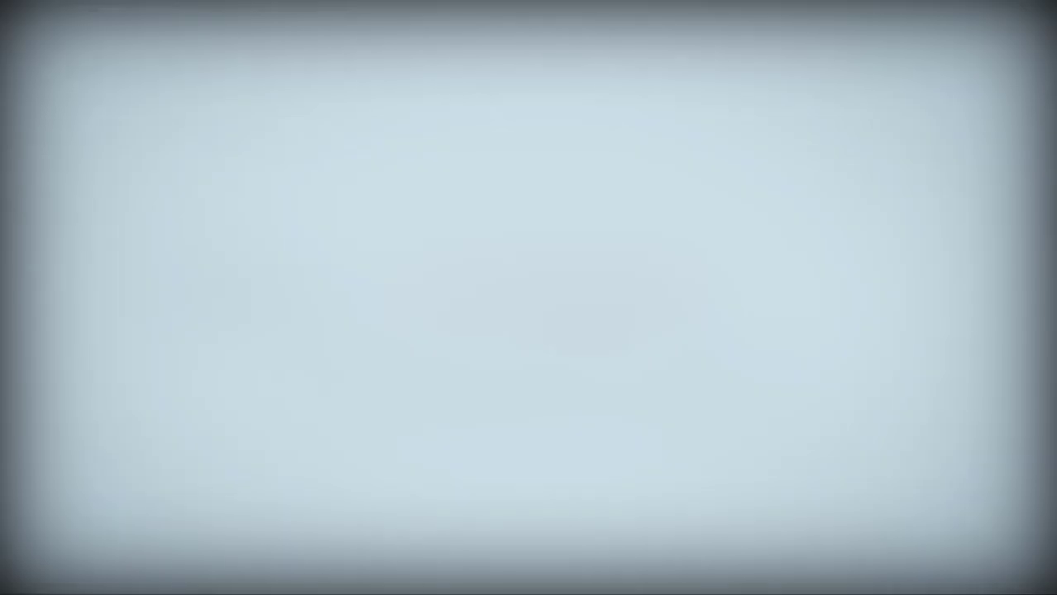